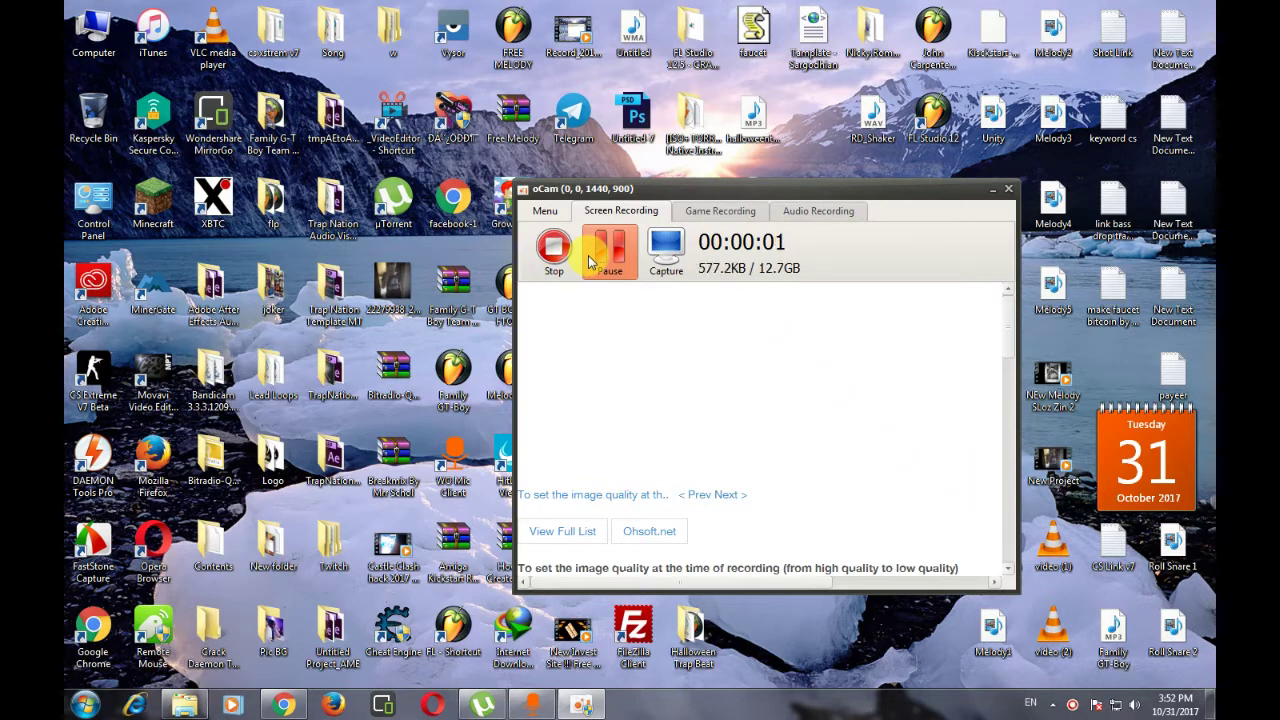
- Drag the oCam recording window a little up and to the left on the desktop
drag(590, 192, 421, 195)
drag(774, 189, 1032, 191)
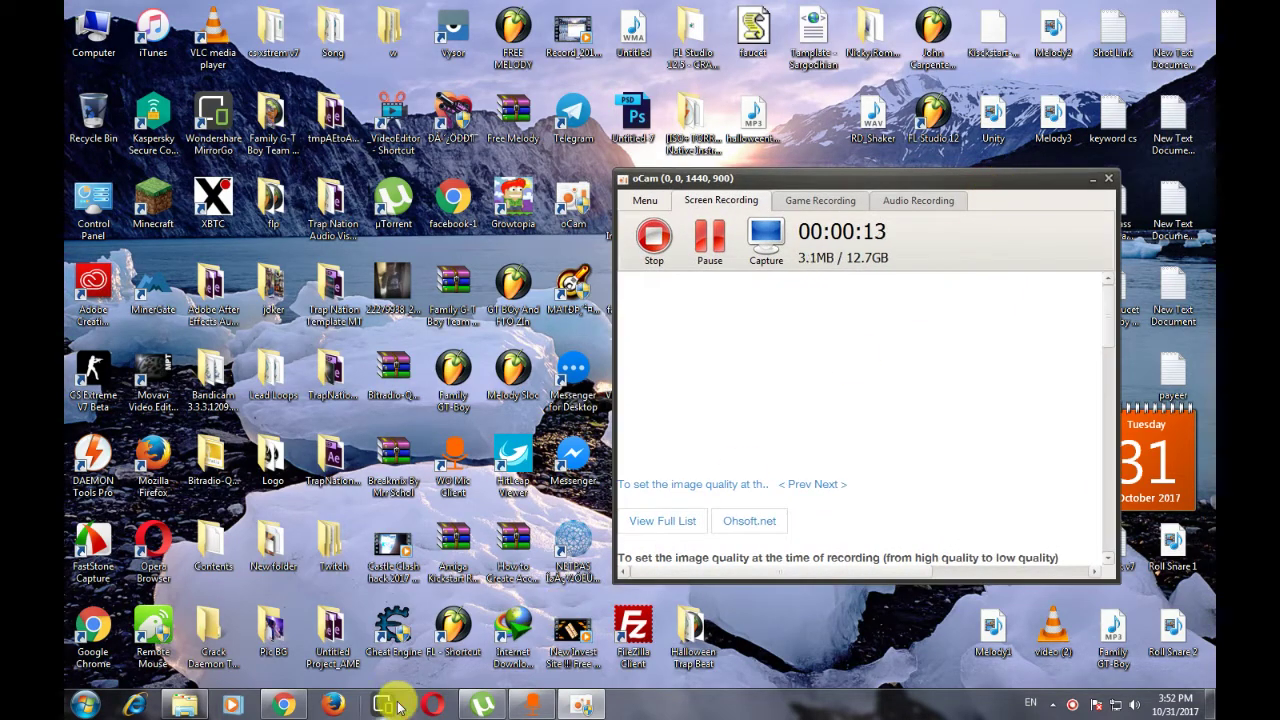
- Bring the Chrome window with the xoyo.com tab to the front
click(267, 706)
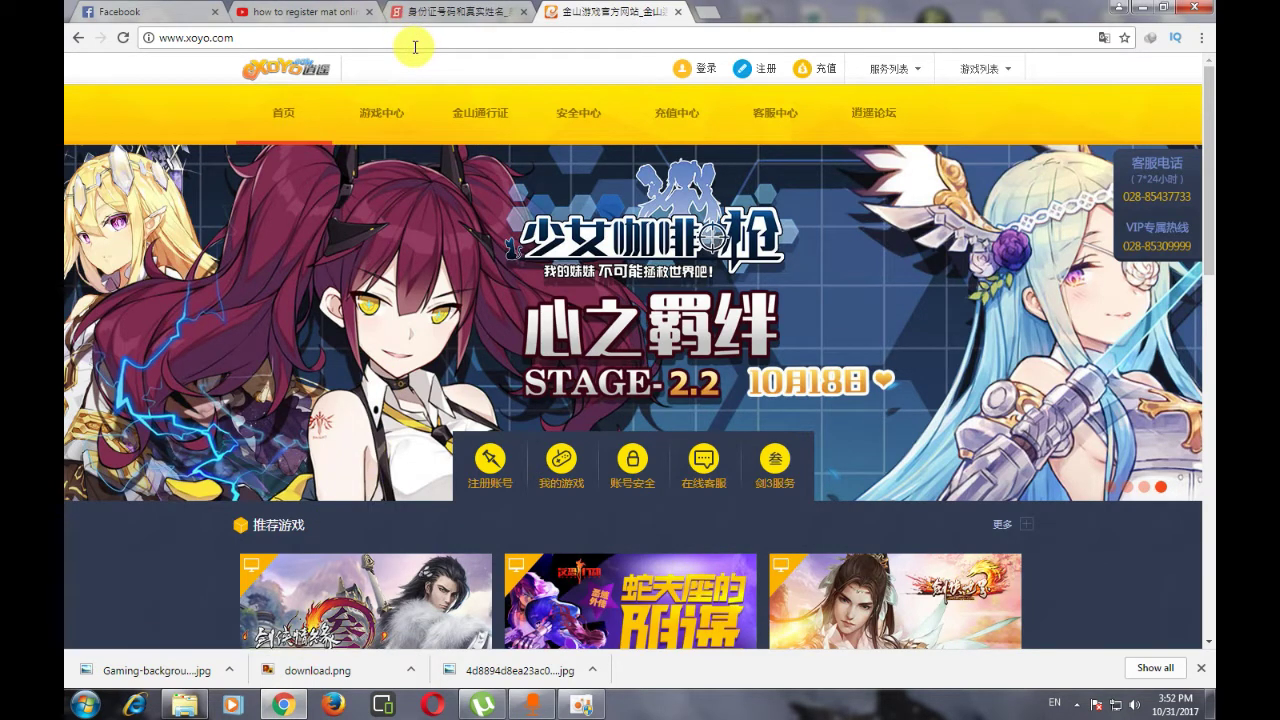
click(171, 37)
click(280, 37)
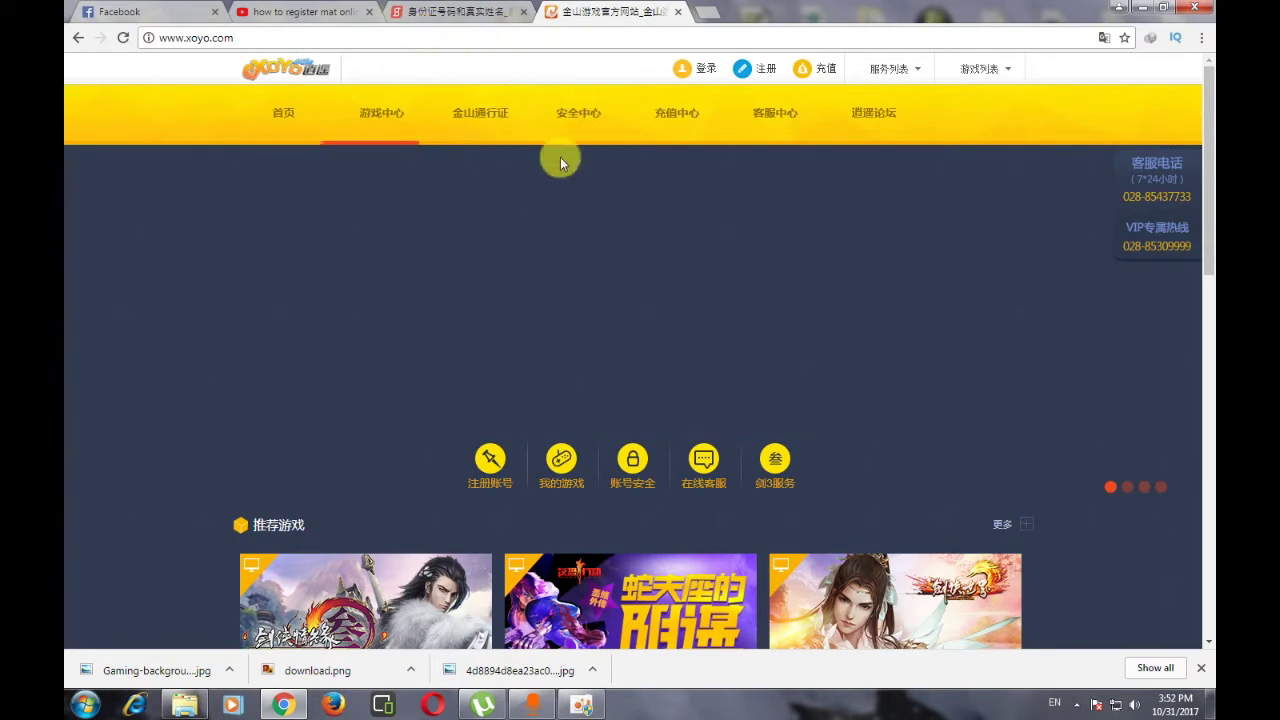
- Translate the xoyo.com homepage from Chinese into English
click(1101, 45)
click(1099, 43)
click(1099, 43)
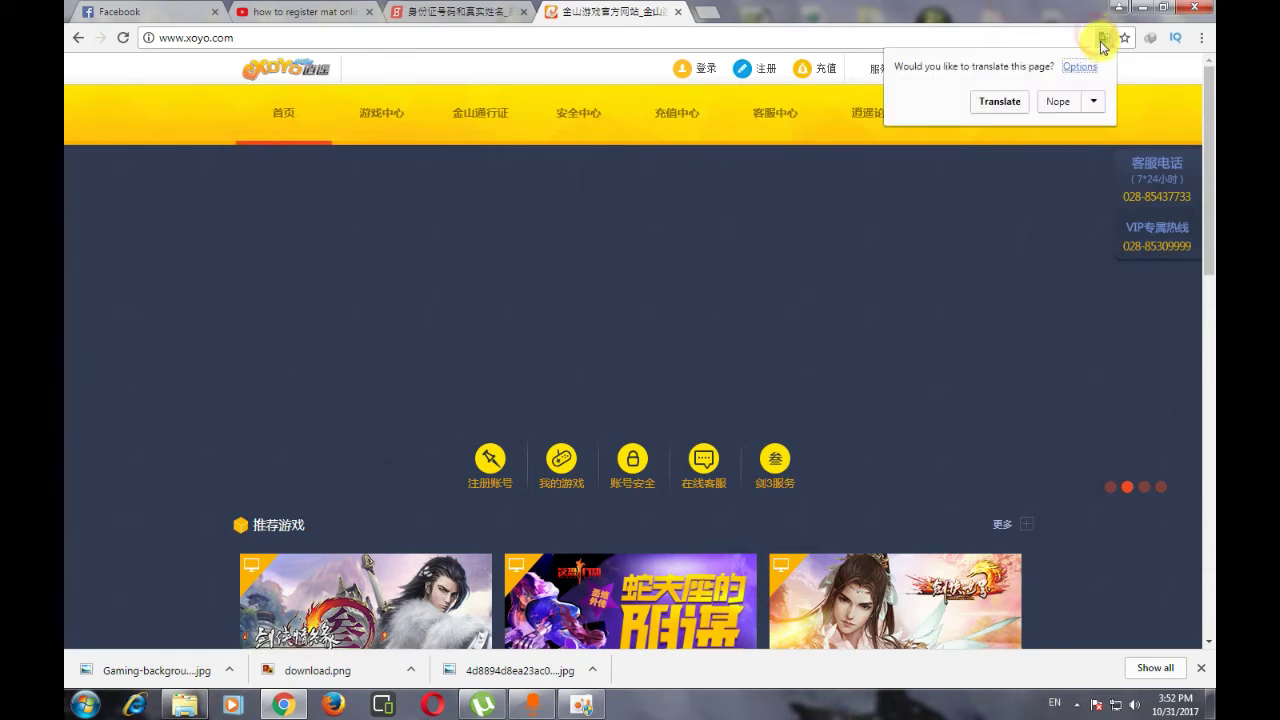
click(1000, 104)
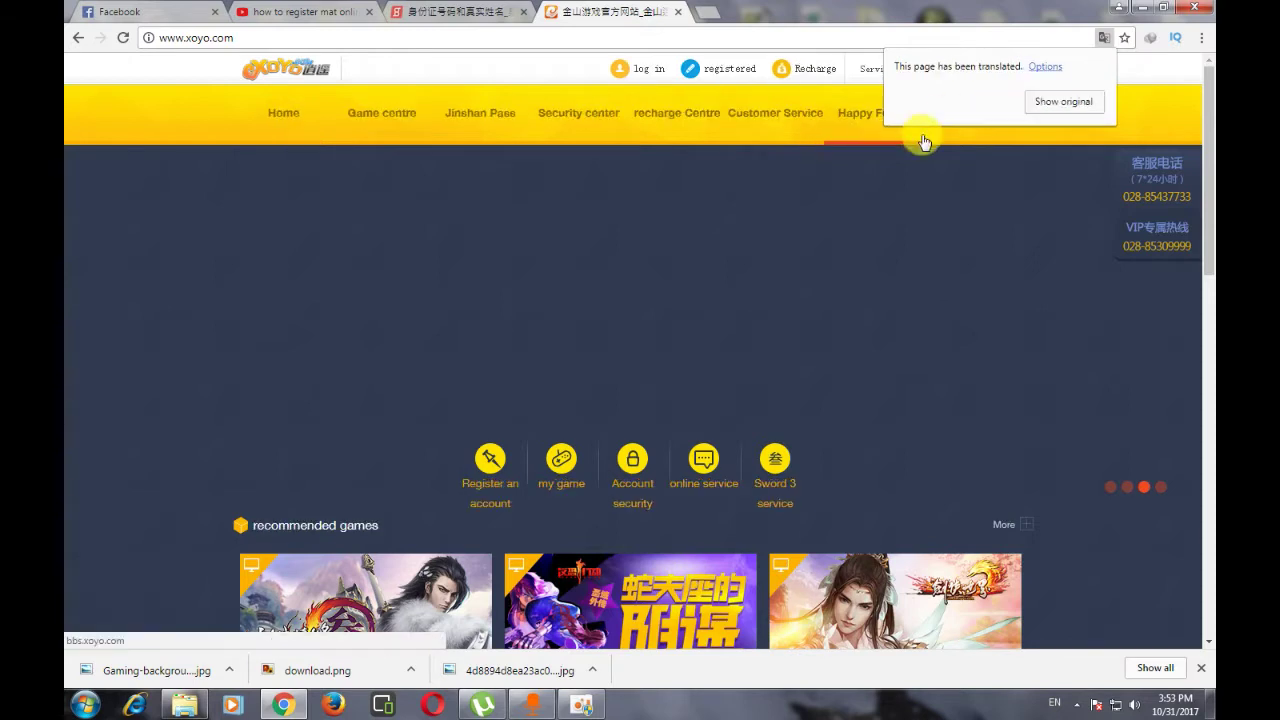
mouse_move(1004, 75)
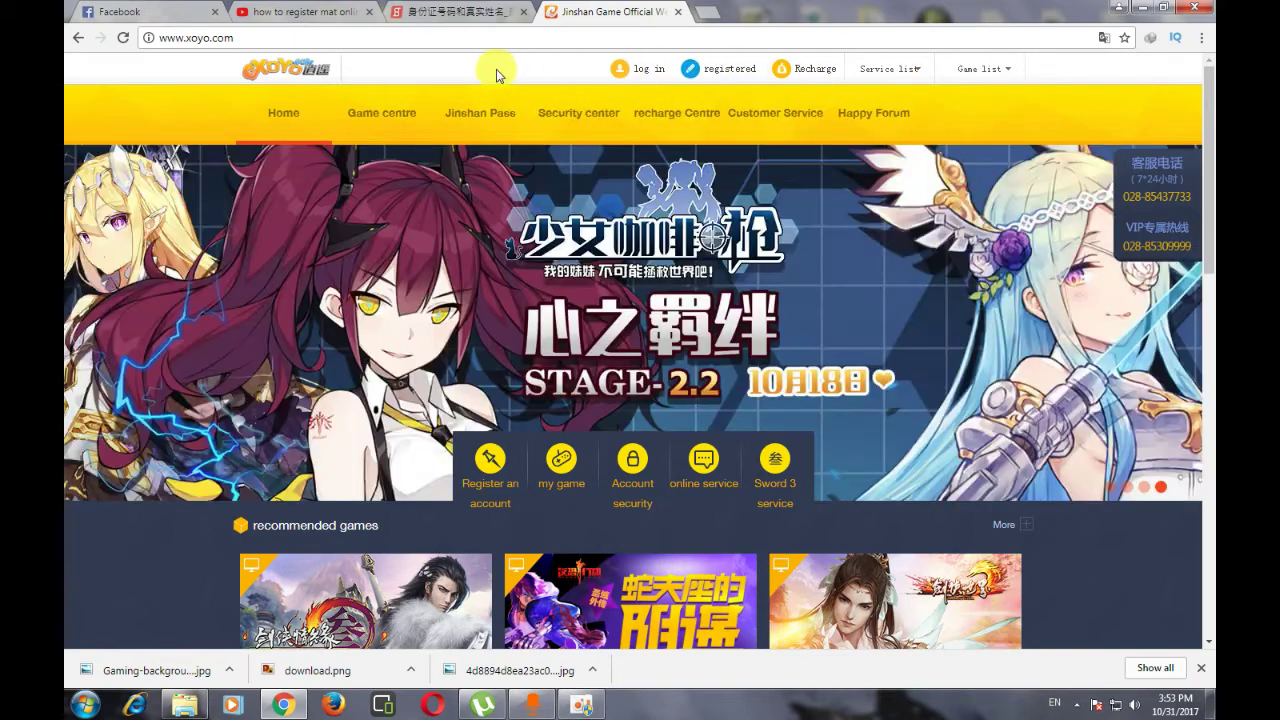
mouse_move(966, 71)
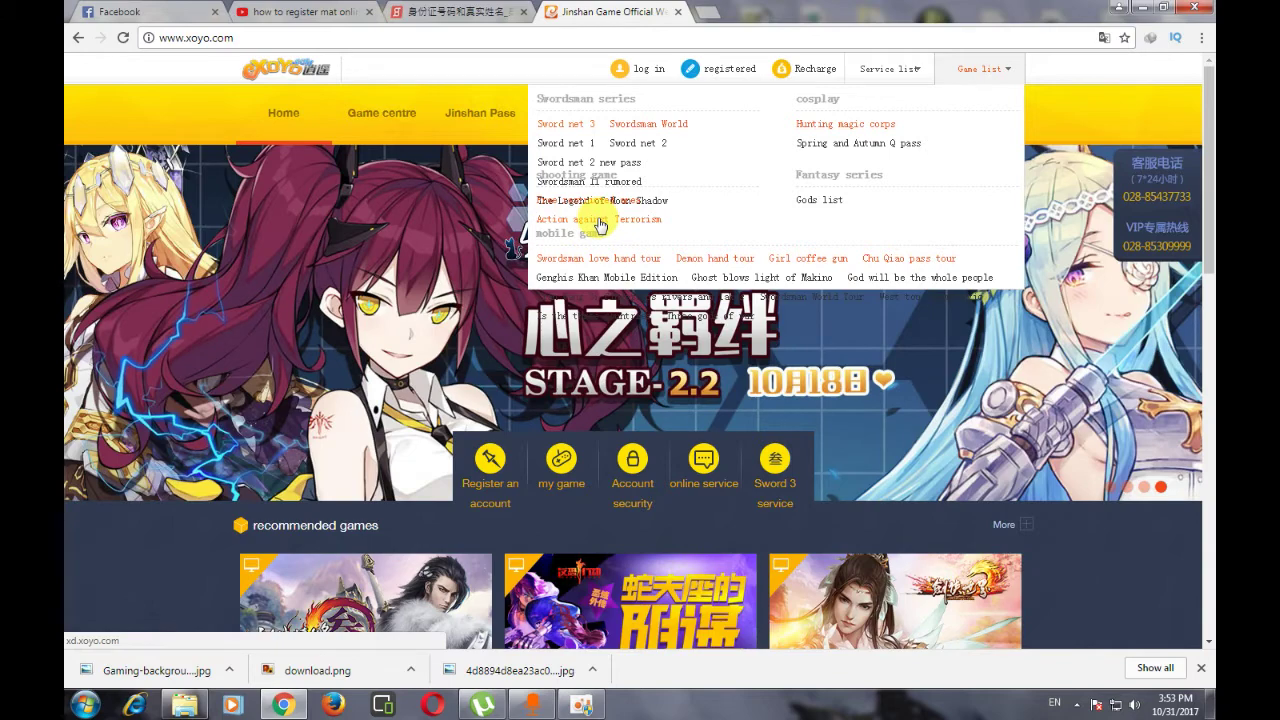
- Open the Action against Terrorism game page and scroll through its registration panels
click(600, 225)
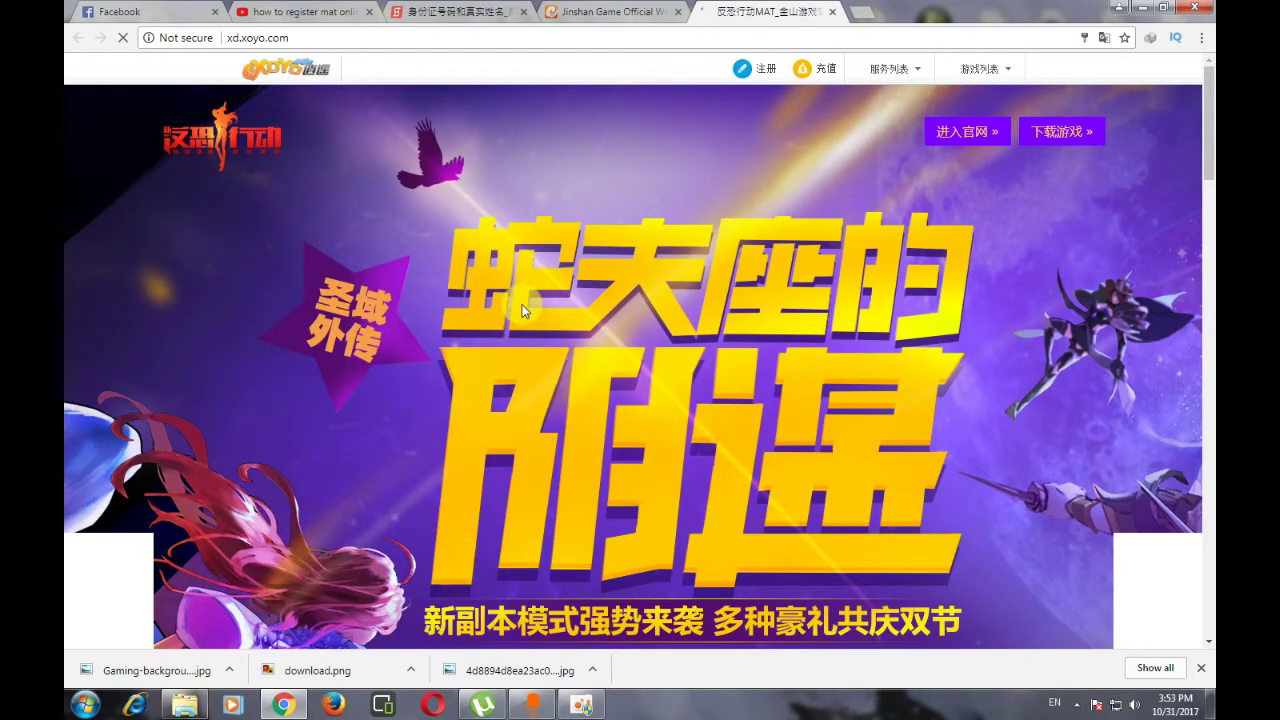
scroll(525, 304, down, 4)
scroll(525, 304, down, 2)
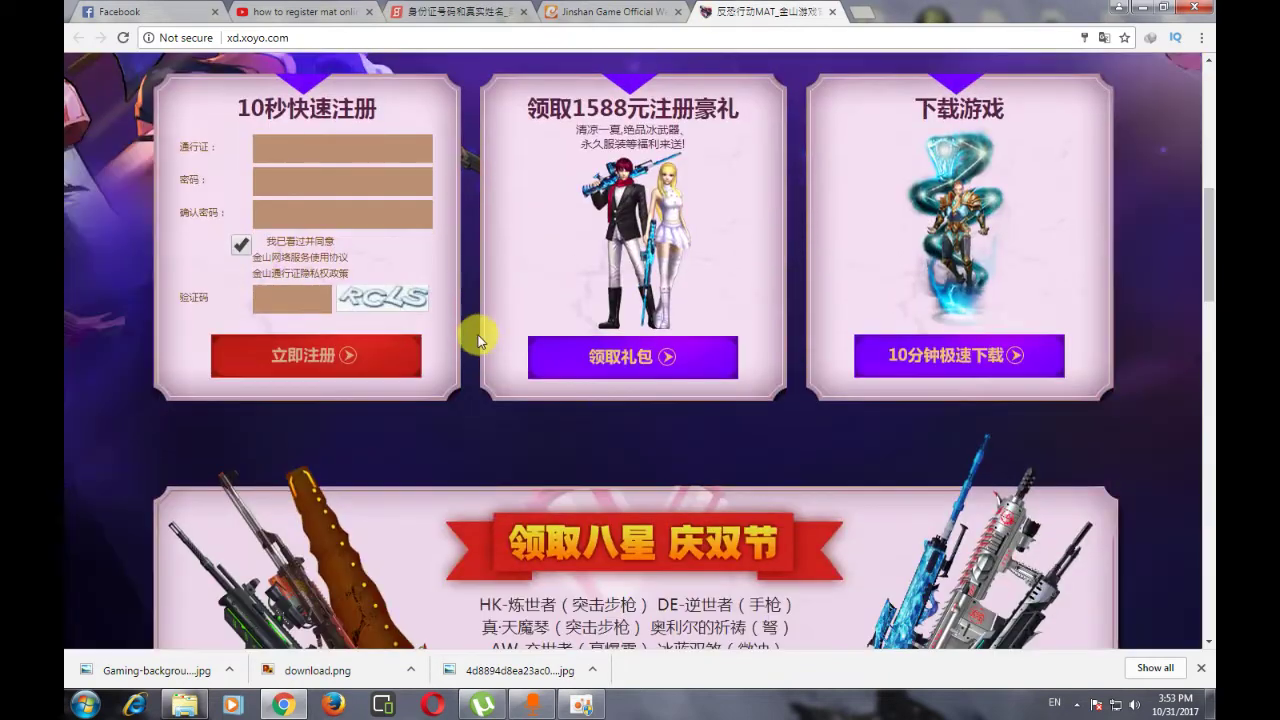
scroll(469, 343, up, 2)
scroll(466, 321, down, 2)
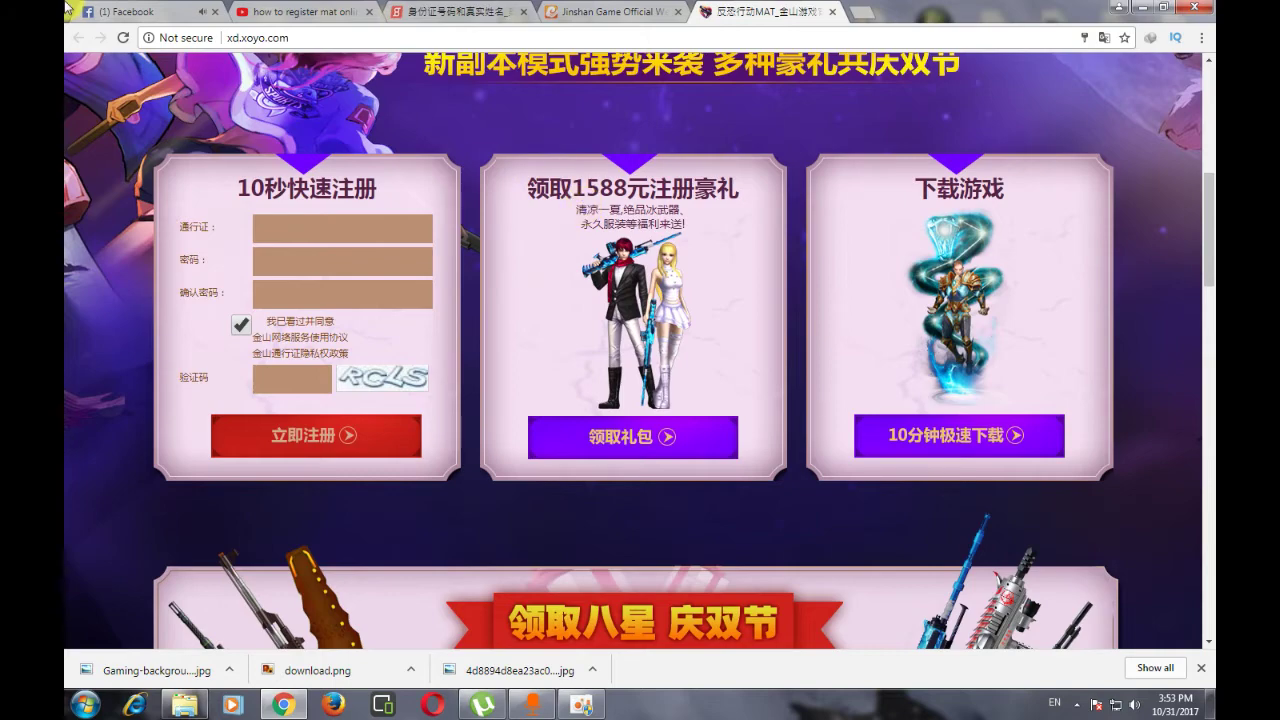
scroll(980, 205, up, 5)
- Translate the MAT game page into English and focus the pass name field
click(1102, 40)
click(996, 102)
scroll(670, 285, down, 5)
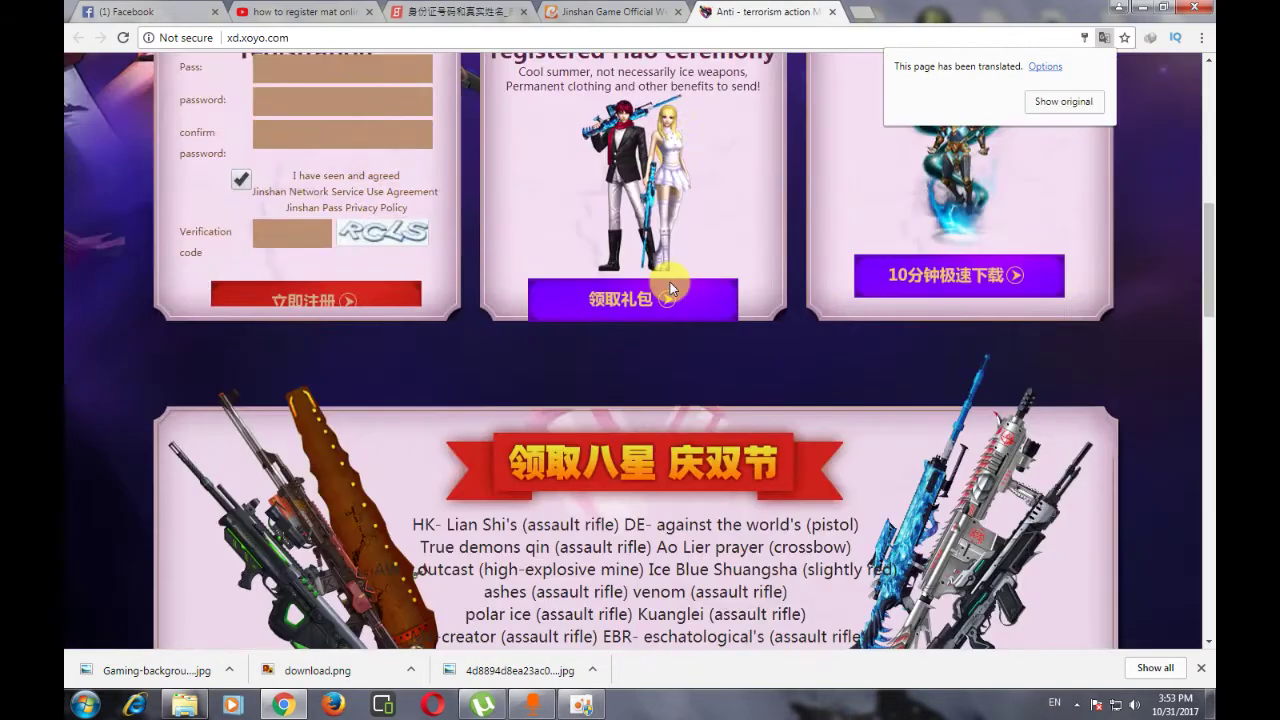
scroll(457, 357, up, 3)
click(293, 240)
click(283, 230)
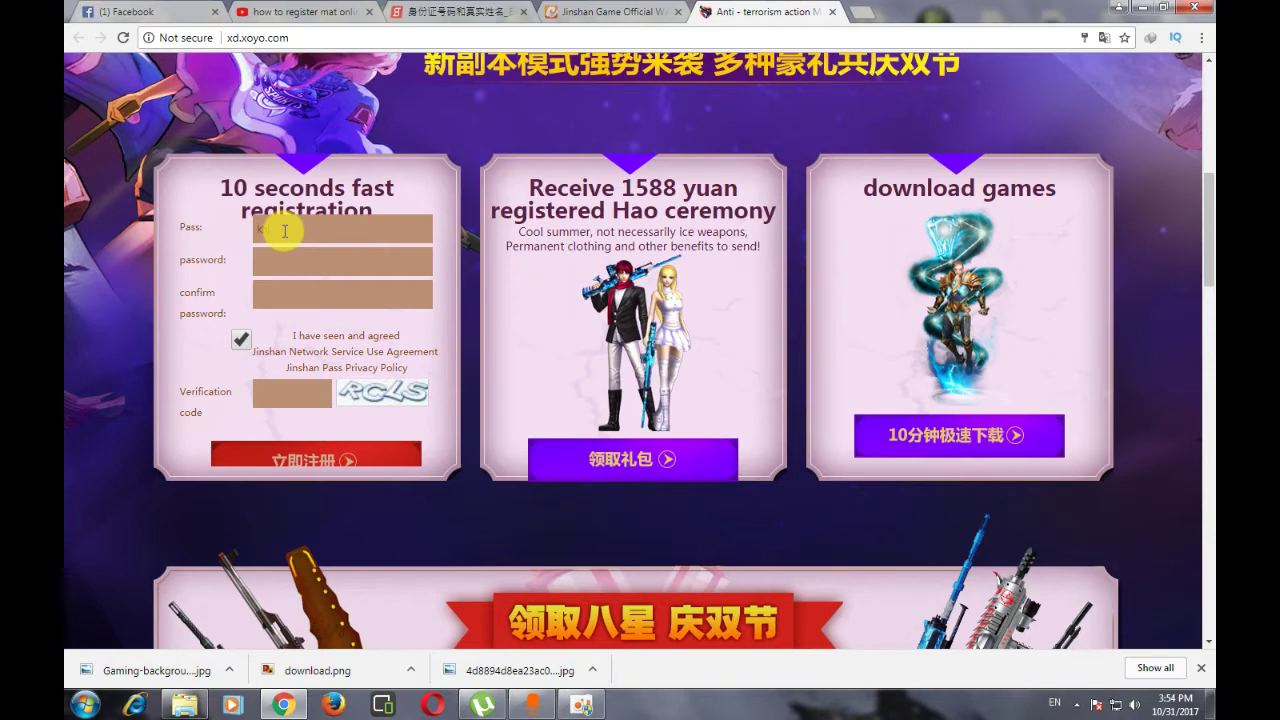
- Clear the autofilled text and enter the new account's pass name
key(BackSpace)
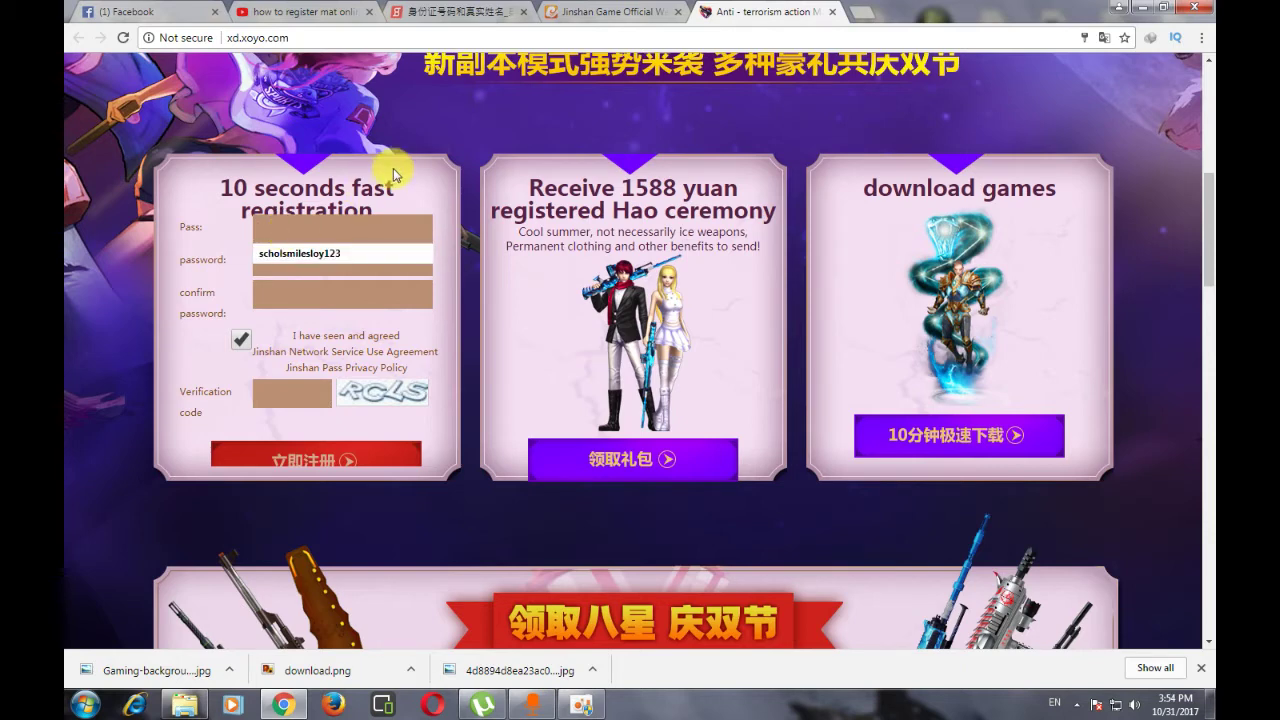
click(455, 172)
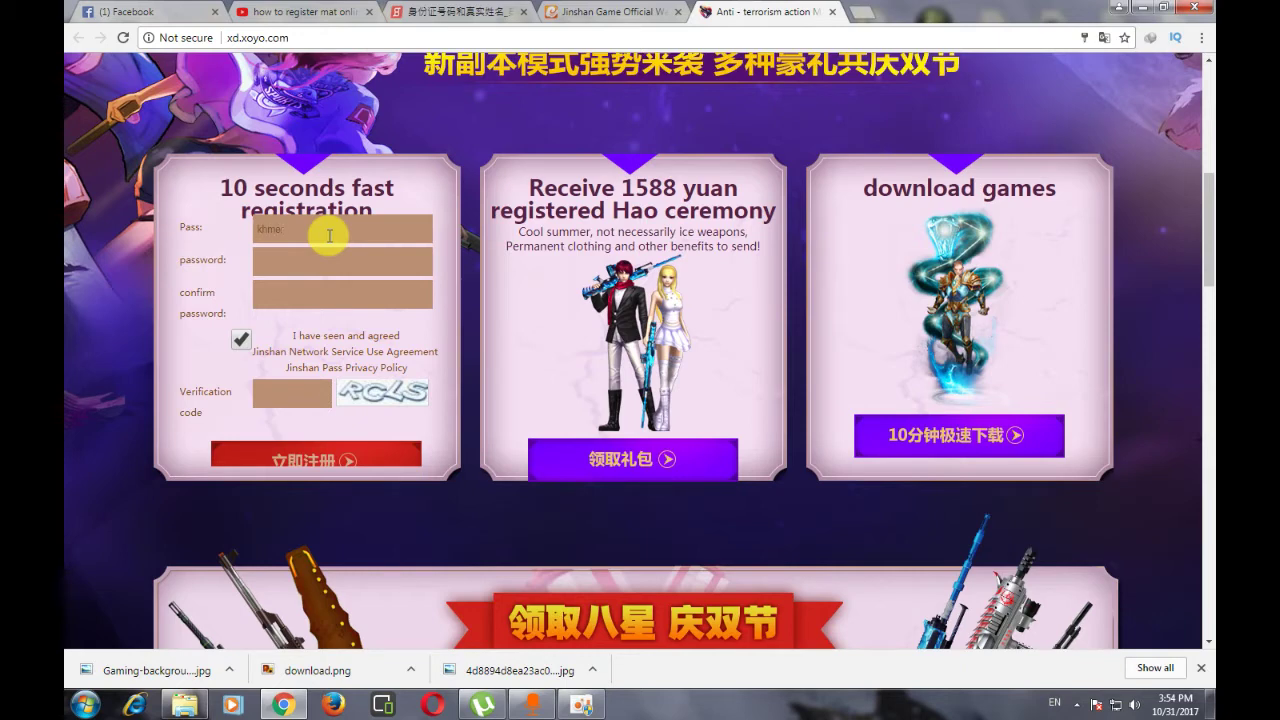
key(BackSpace)
key(BackSpace)
key(BackSpace)
text(8)
text(scholsmilesl)
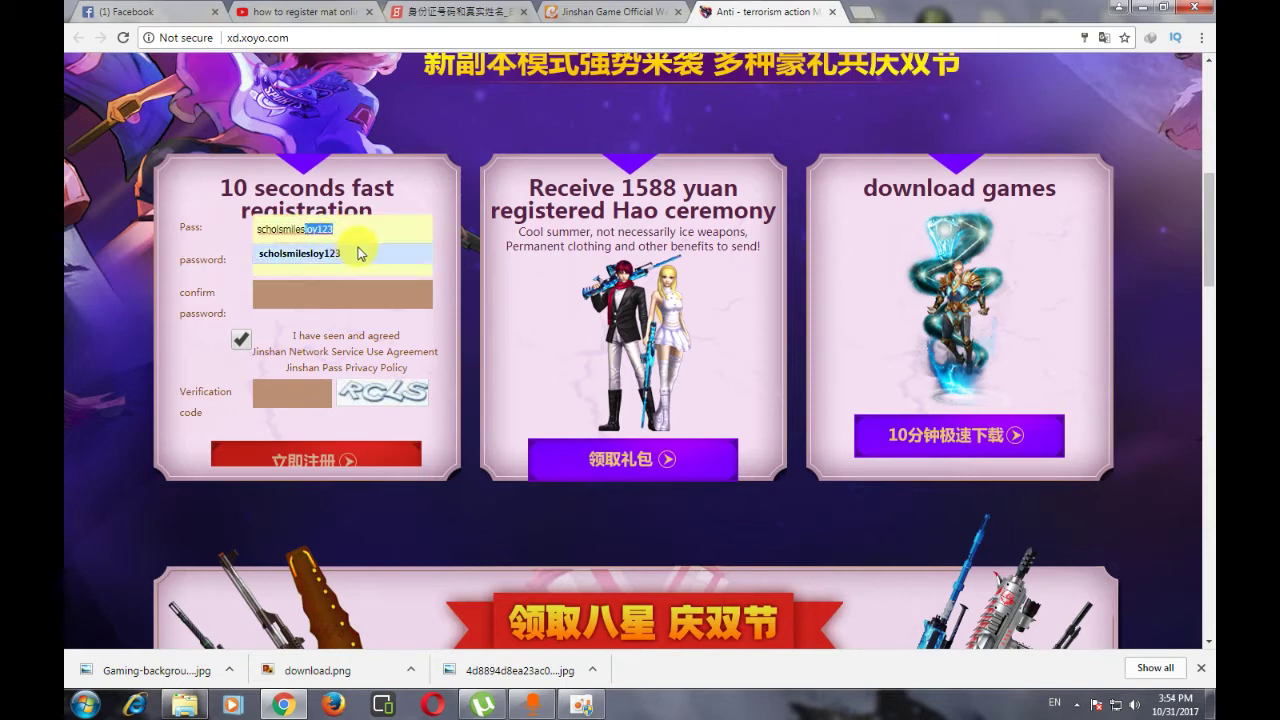
double_click(355, 228)
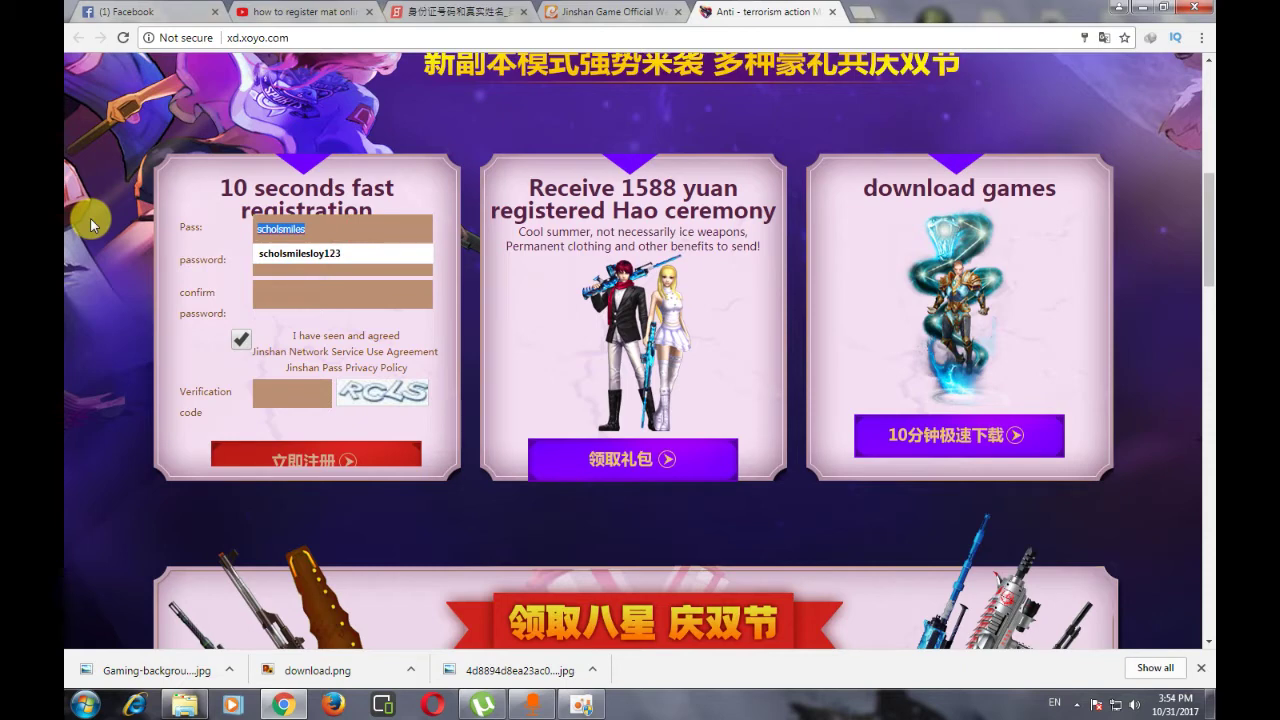
text(bsm channel)
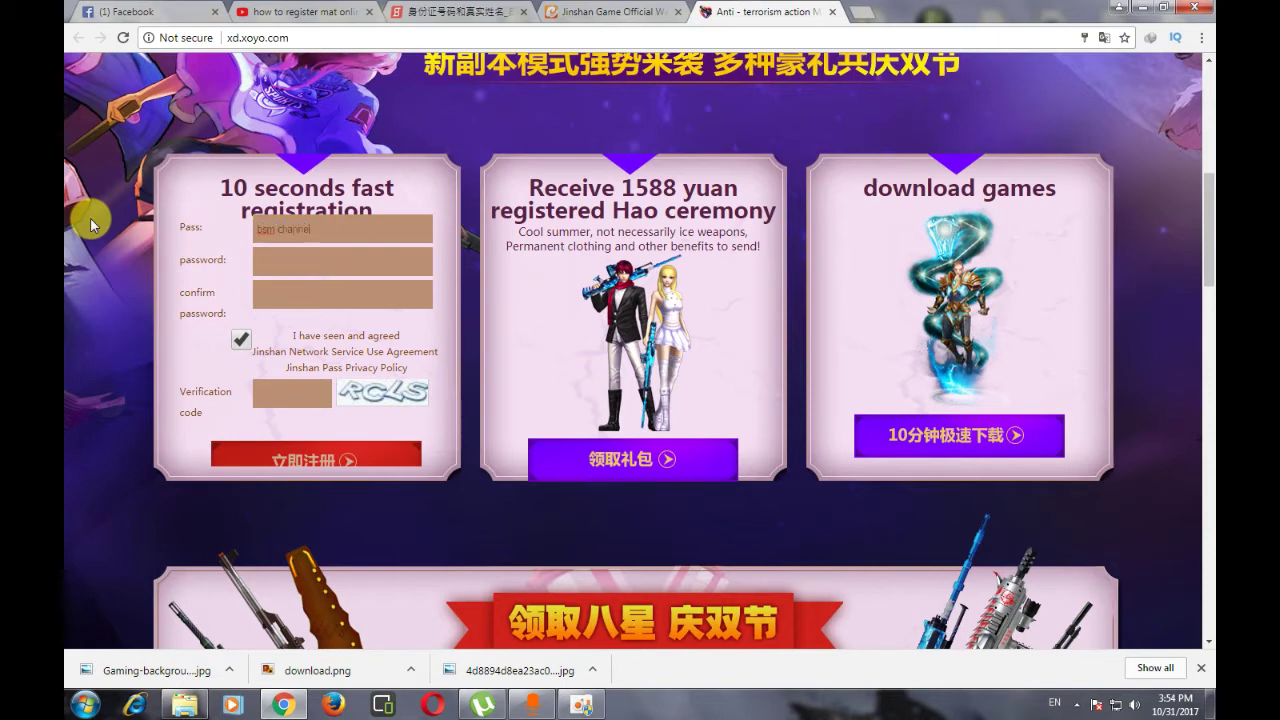
- Fill in the password, confirm password and verification code, then submit the registration
click(285, 257)
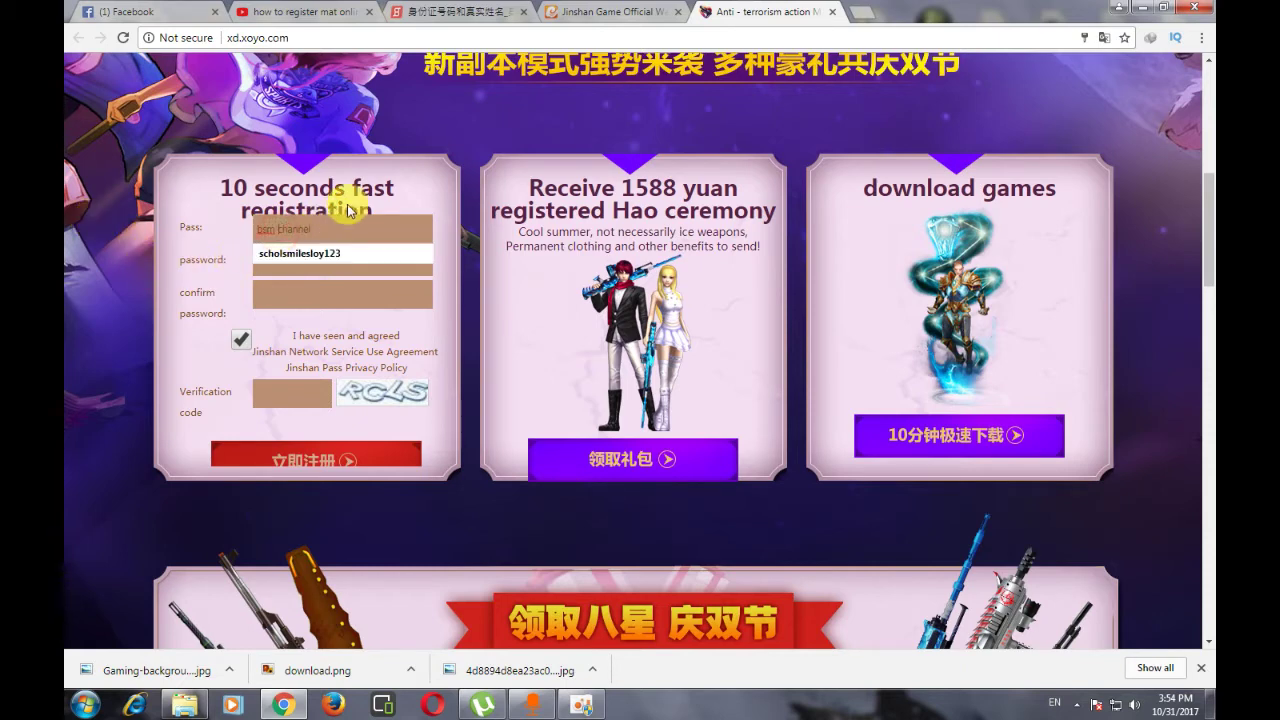
click(285, 256)
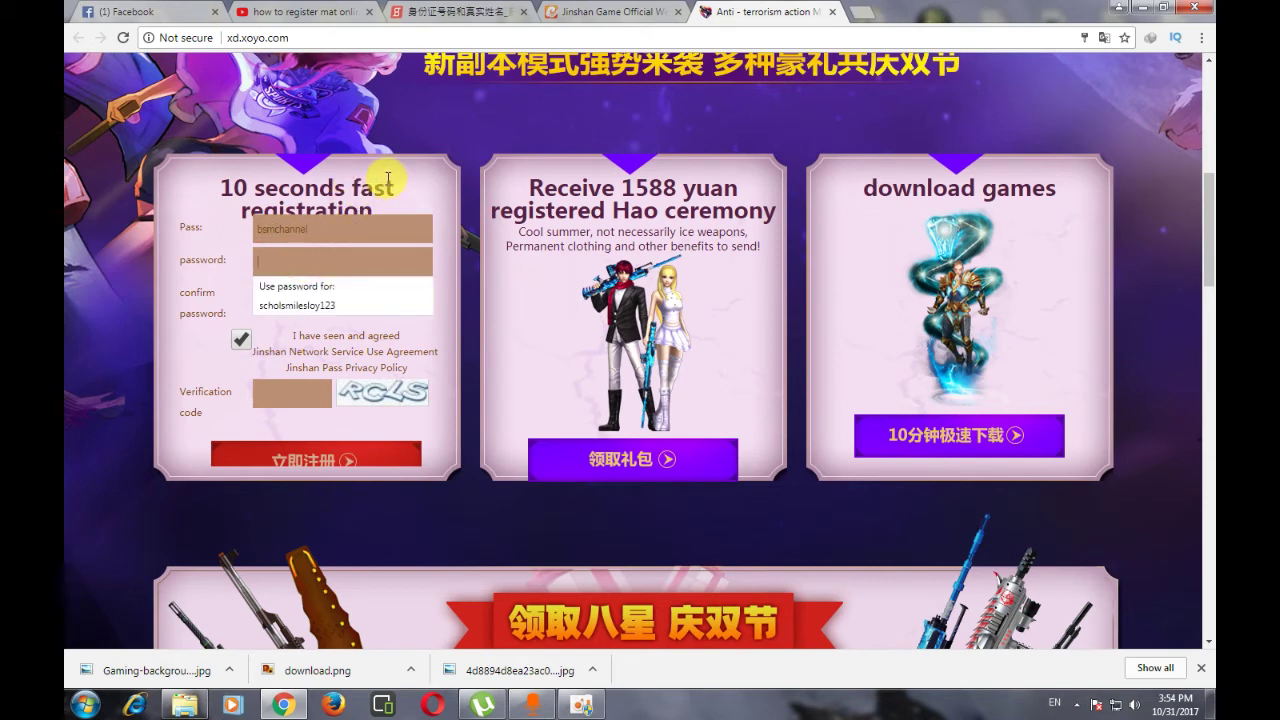
text(bs)
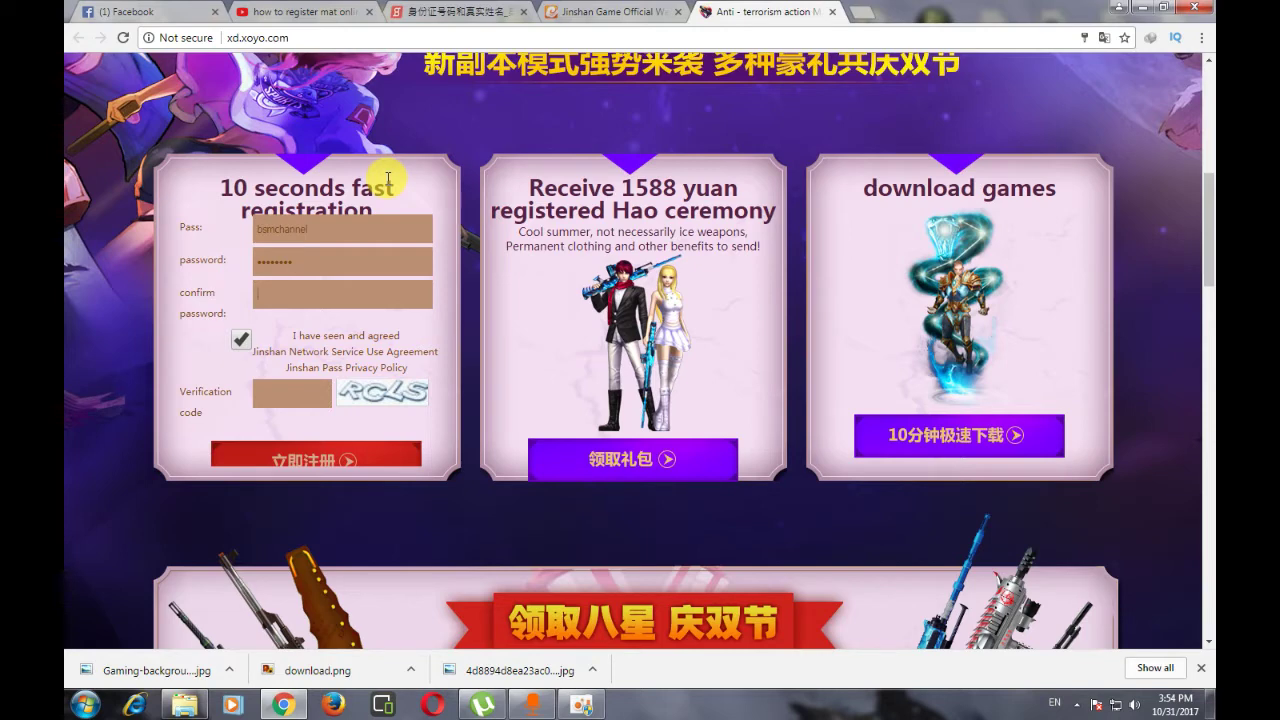
click(296, 290)
text(b)
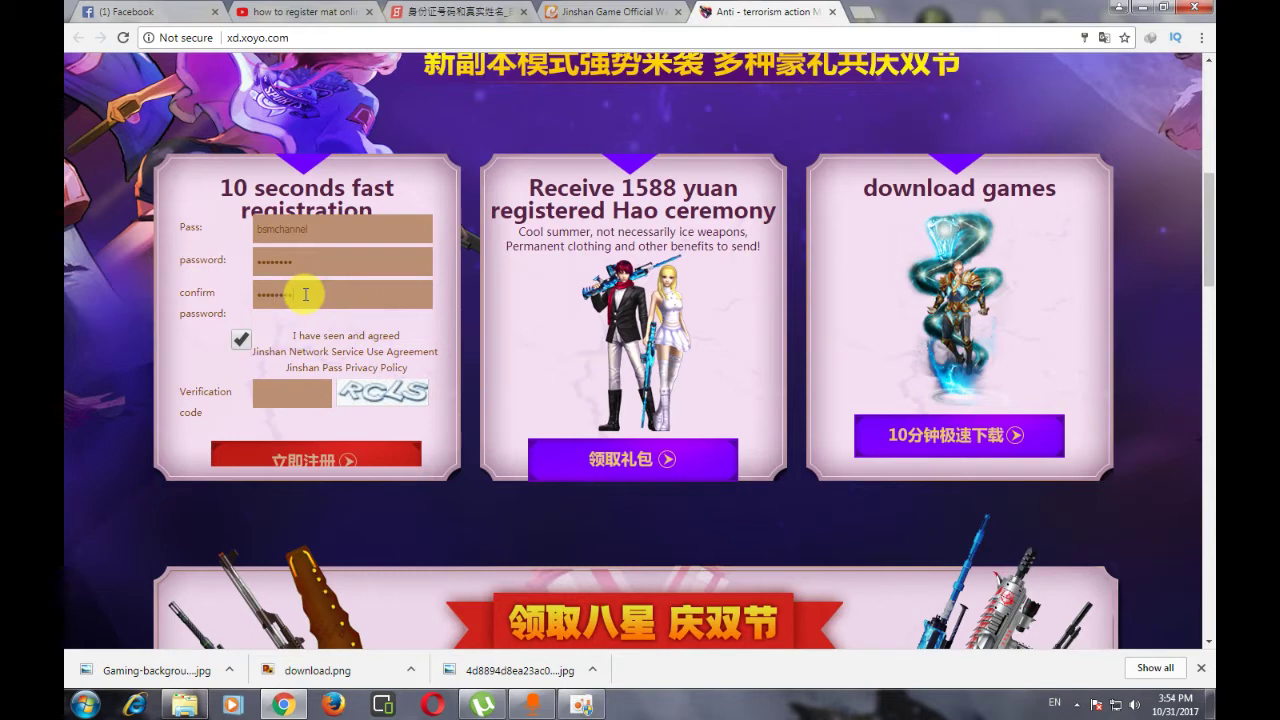
click(280, 392)
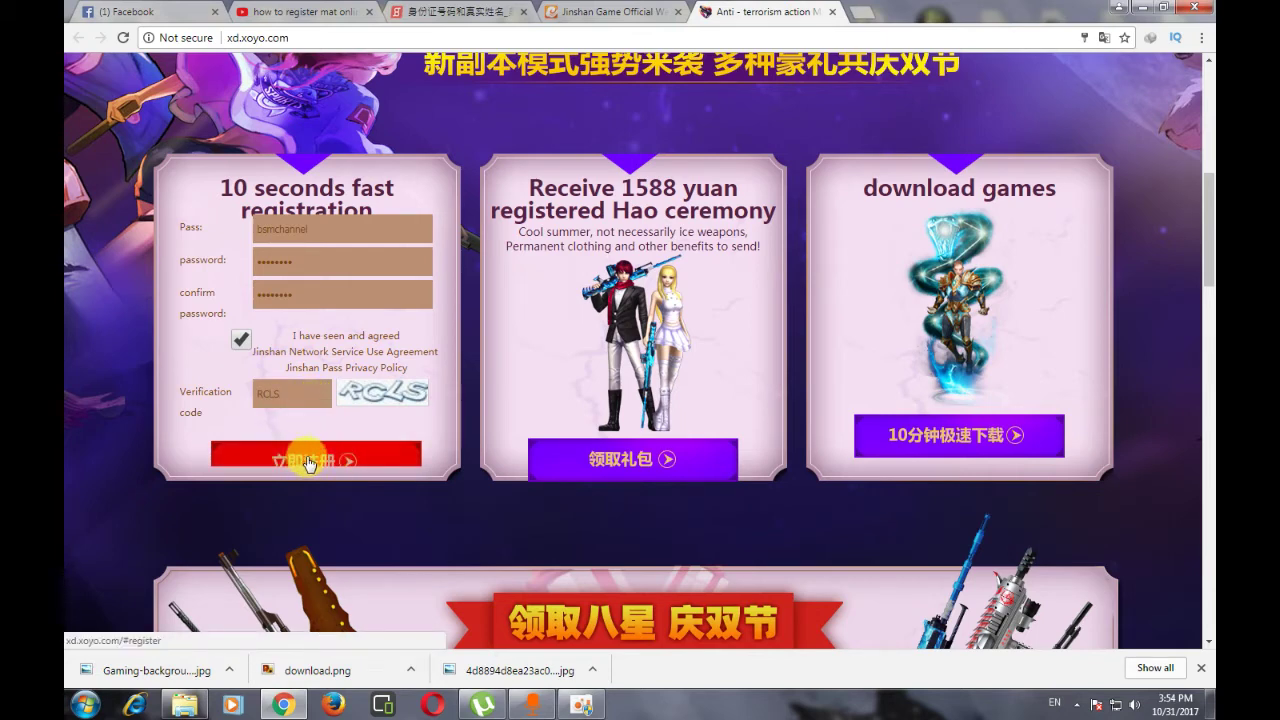
click(309, 460)
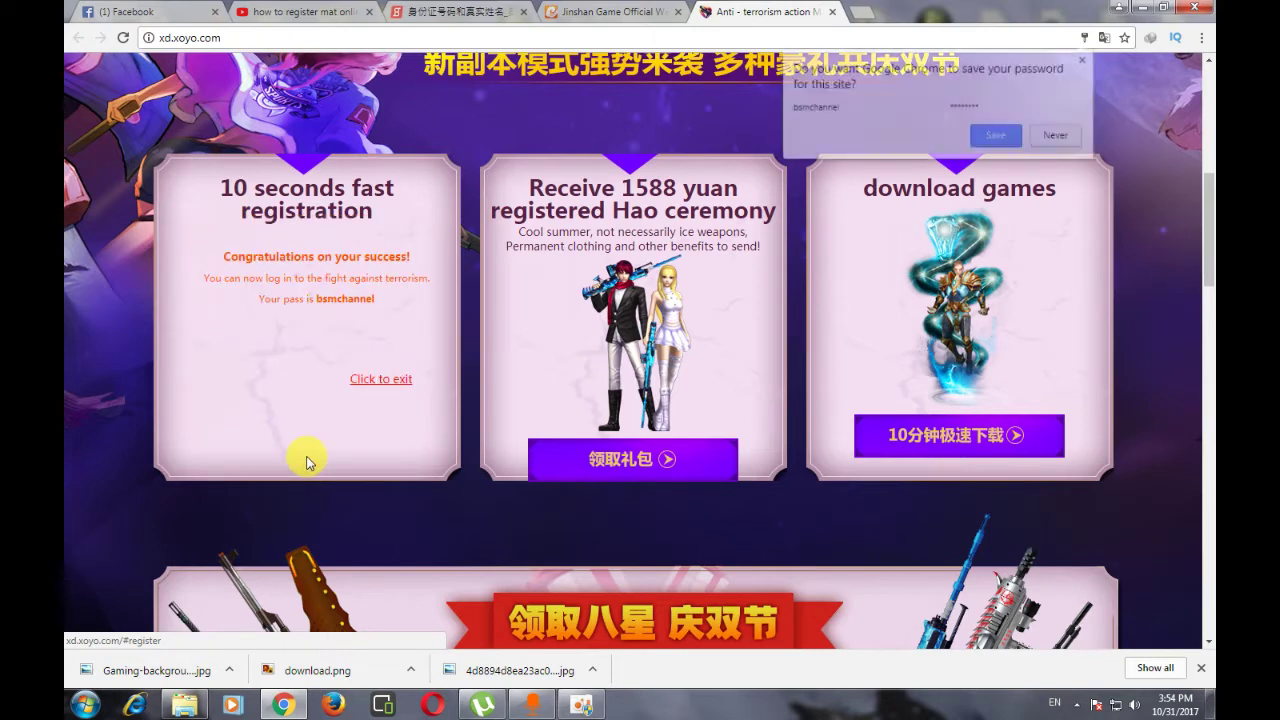
- Check the registration success message, then minimize Chrome
drag(215, 265, 364, 298)
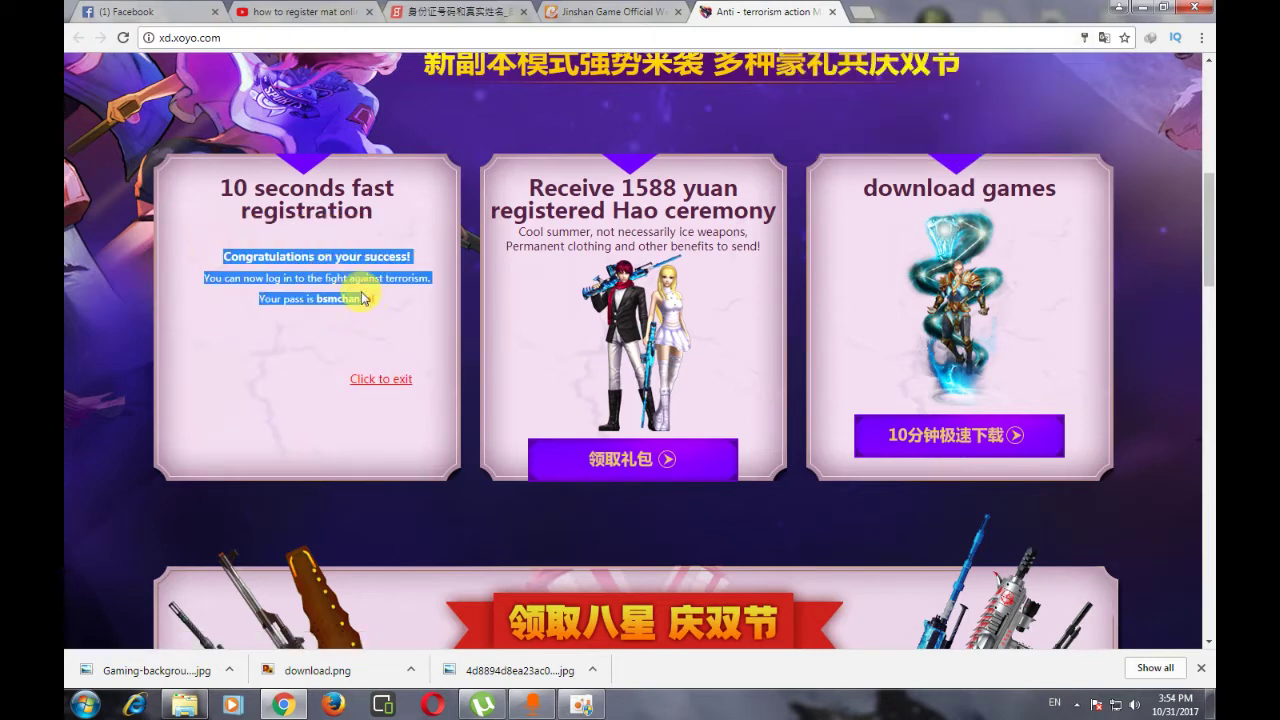
click(385, 312)
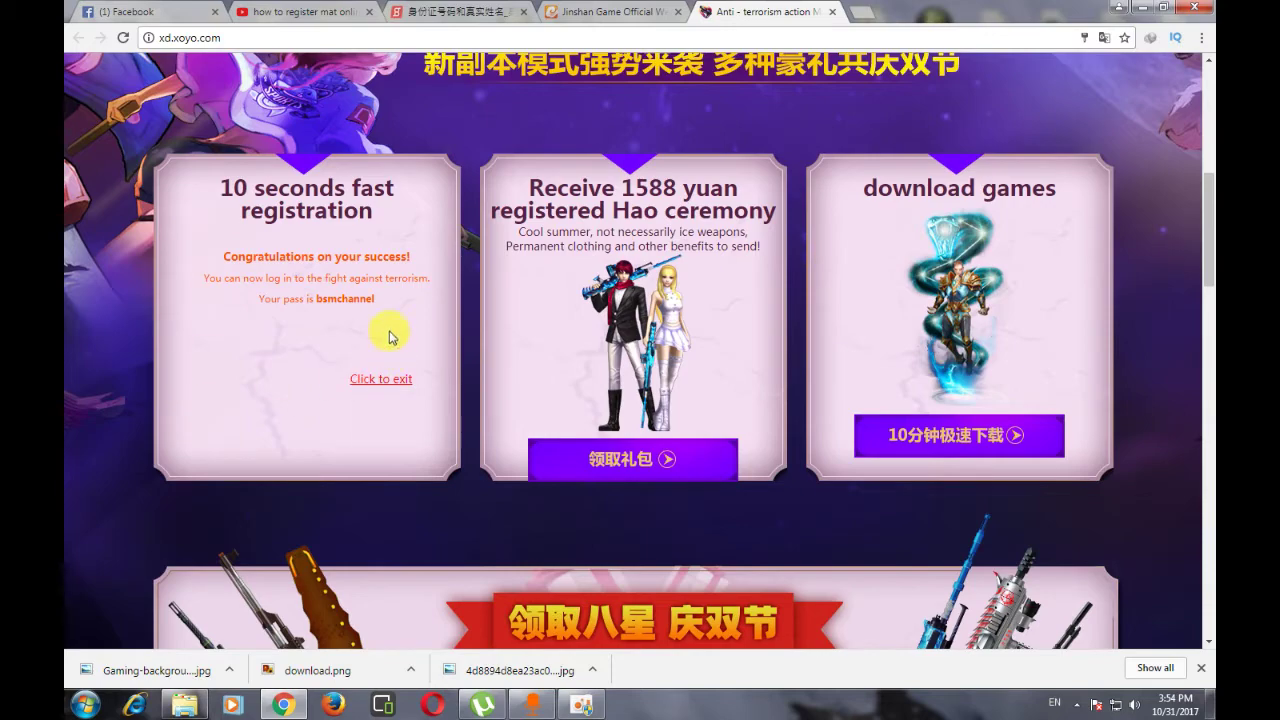
click(1119, 6)
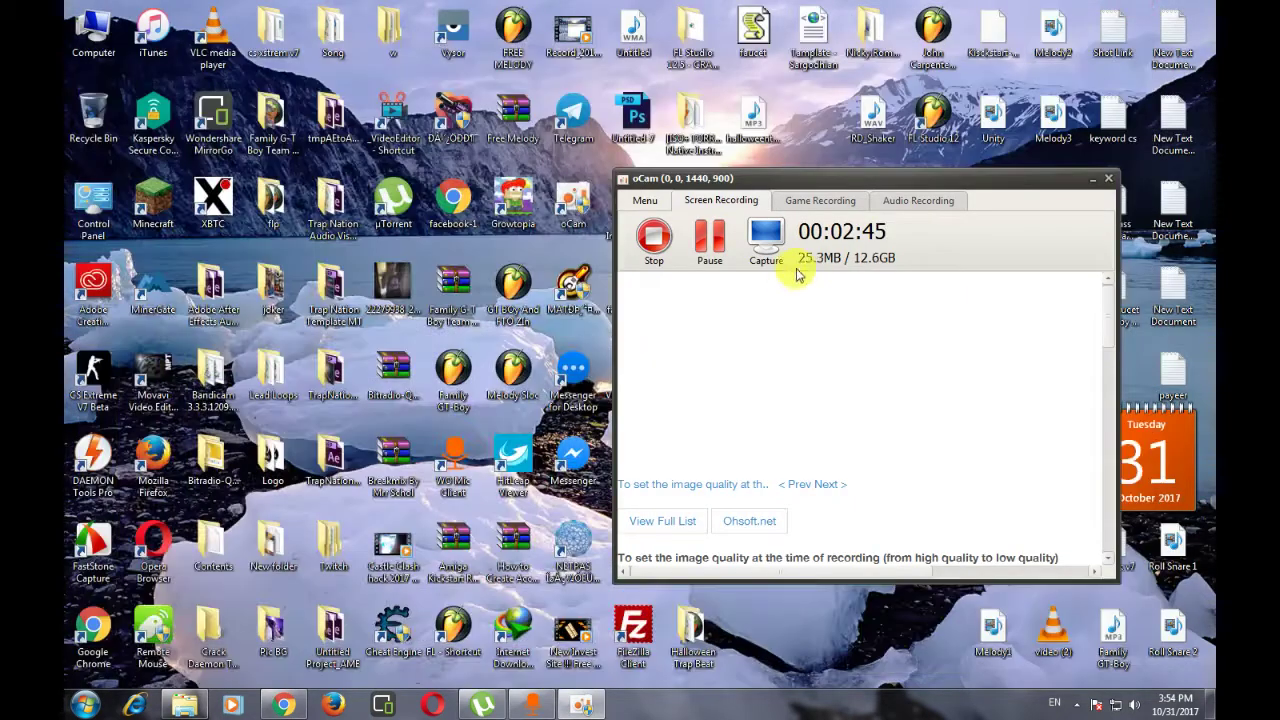
- Minimize oCam, refresh the desktop, and start NETPAS acceleration from the system tray
click(1091, 186)
right_click(827, 296)
click(866, 343)
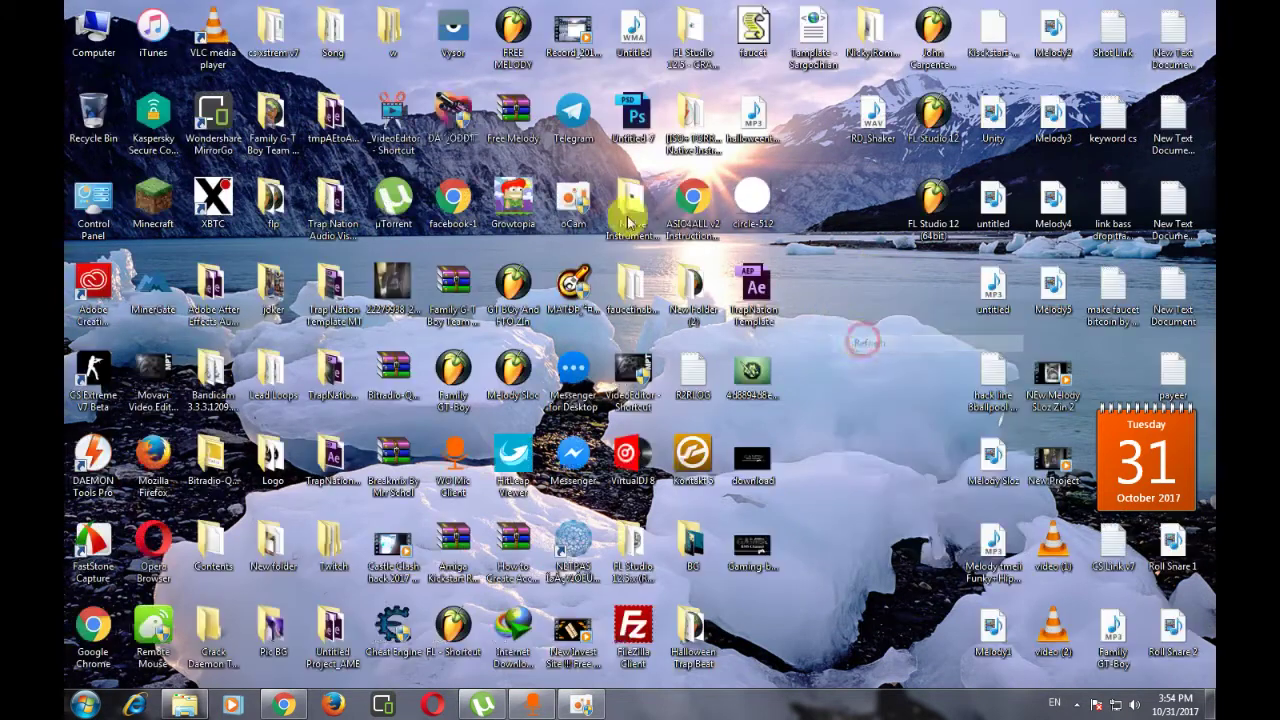
click(1077, 704)
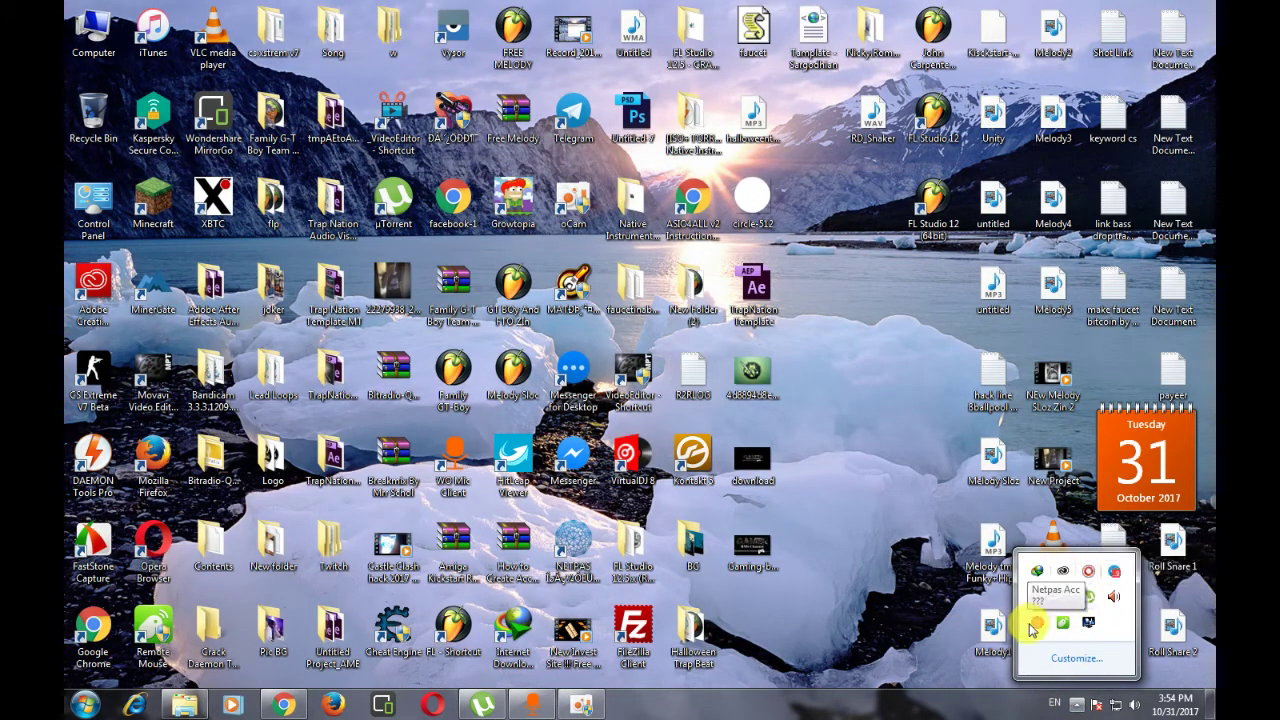
click(1035, 621)
click(764, 461)
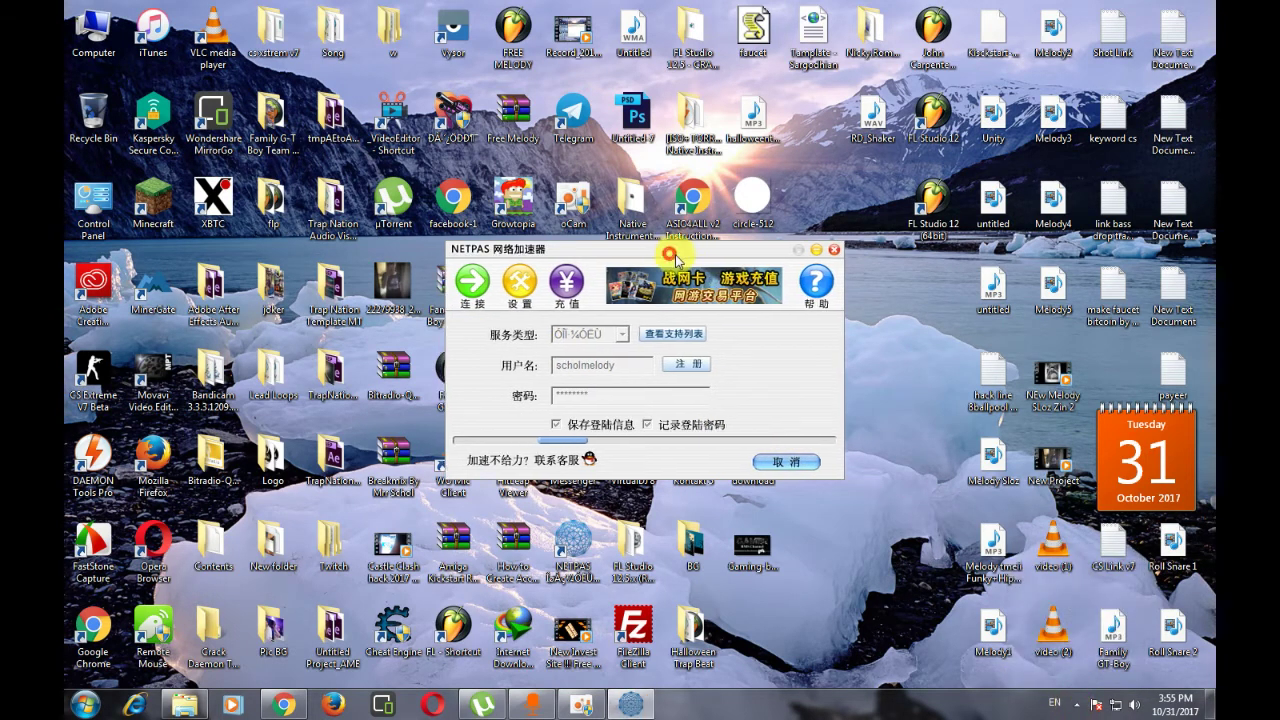
- Move the NETPAS window to the top-right corner of the screen
drag(674, 250, 691, 256)
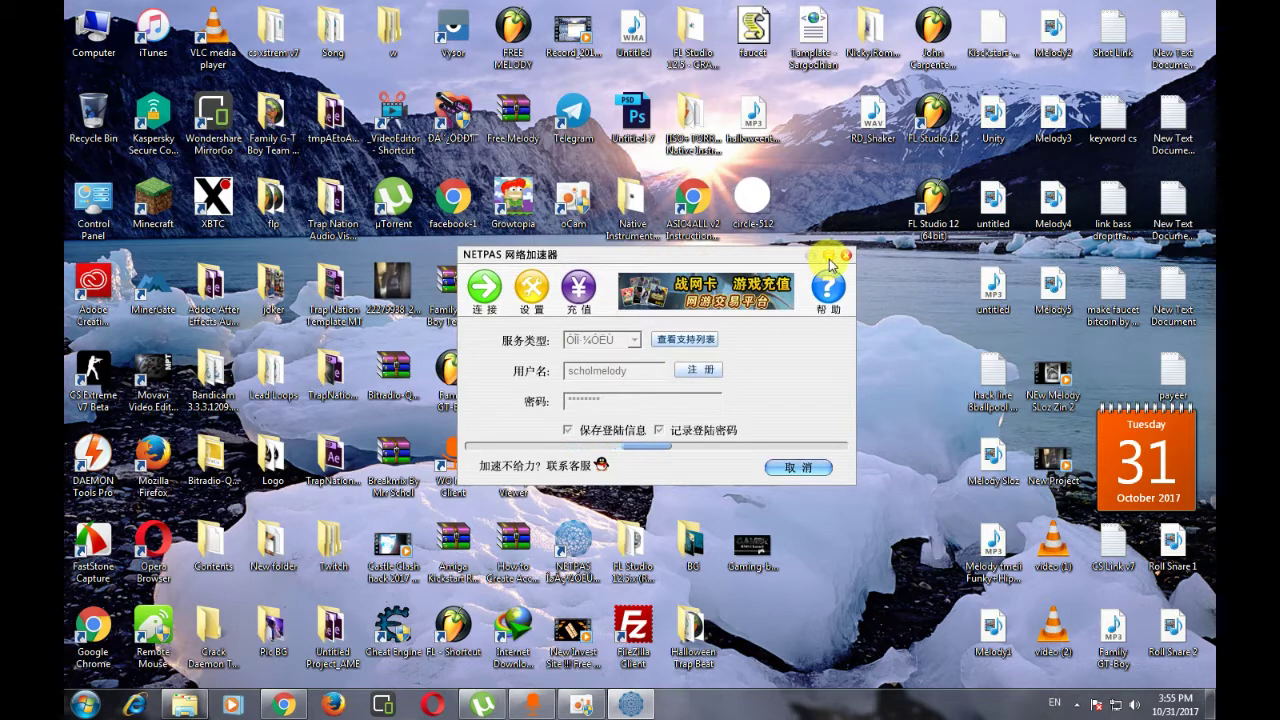
drag(808, 257, 836, 265)
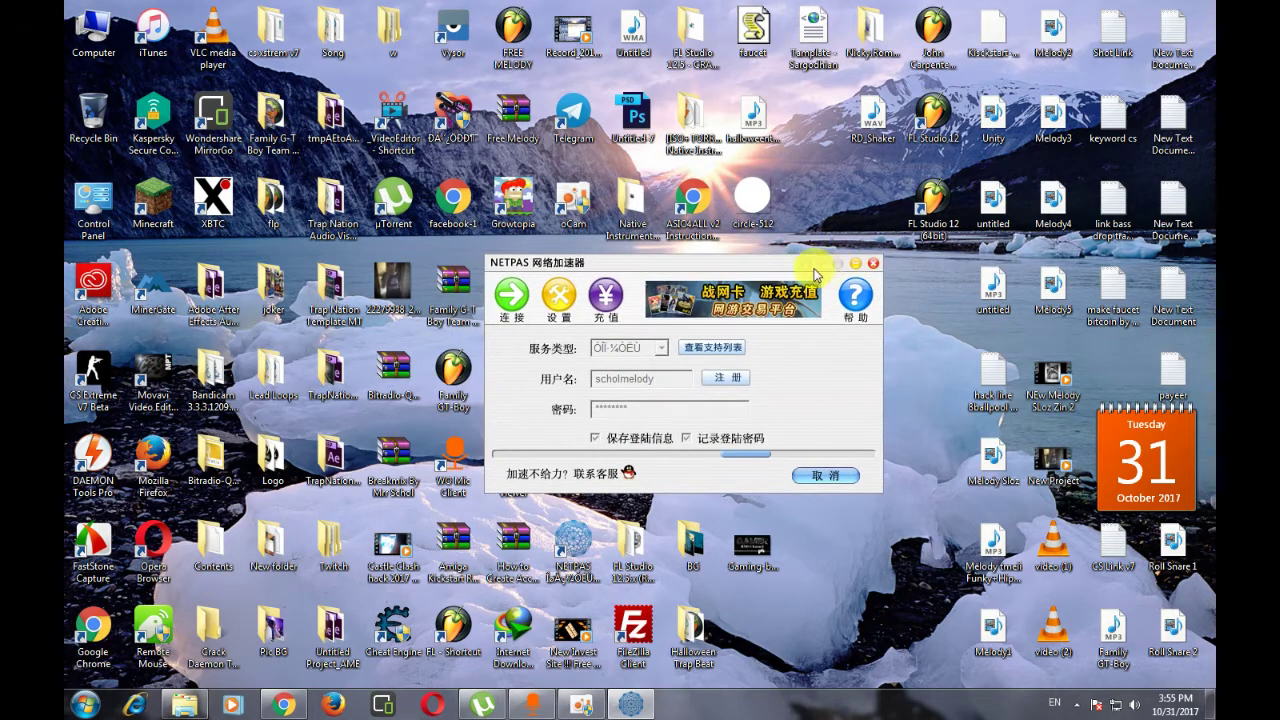
drag(572, 262, 917, 84)
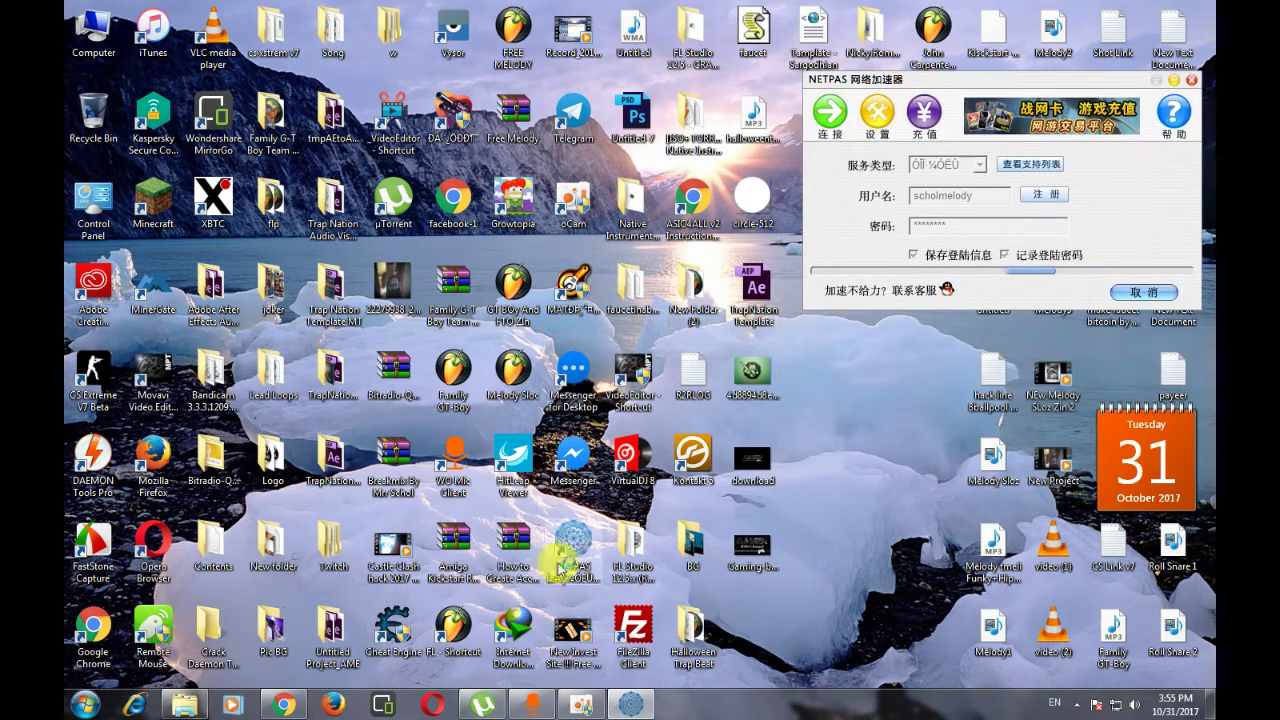
- Approve the game's UAC prompt and search Google for 'netpass acc' in a new tab
click(284, 705)
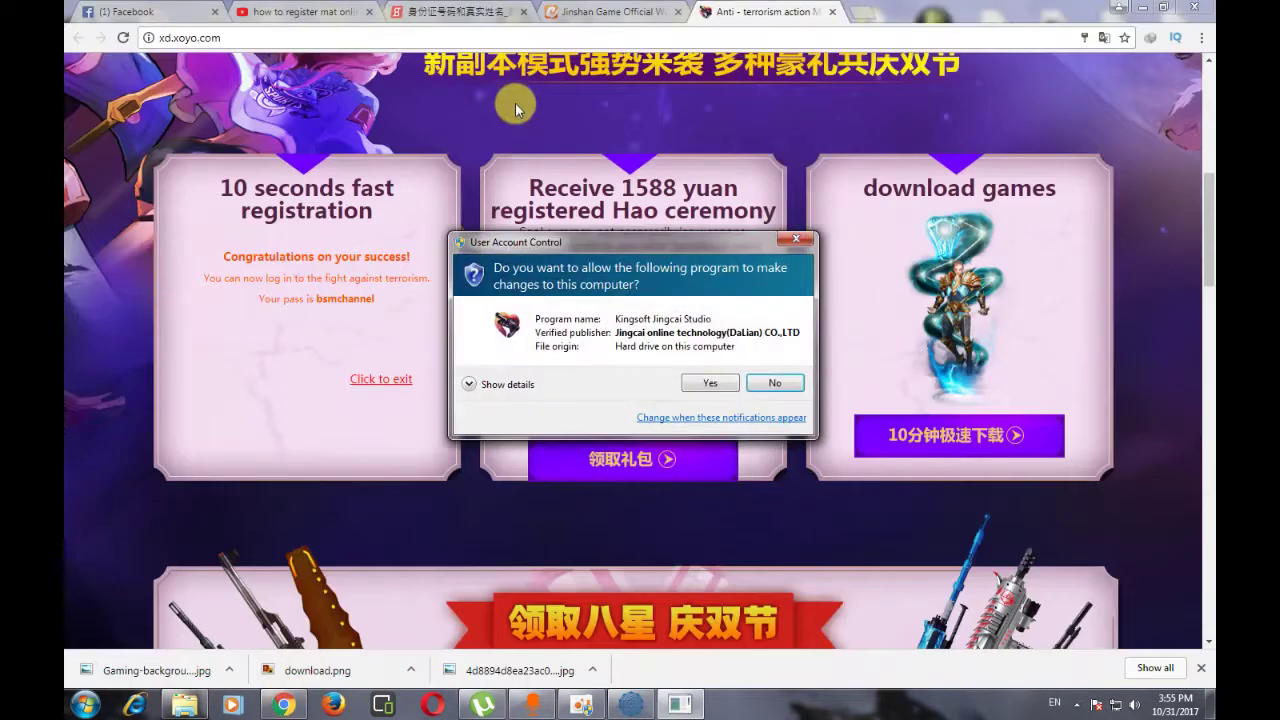
click(737, 381)
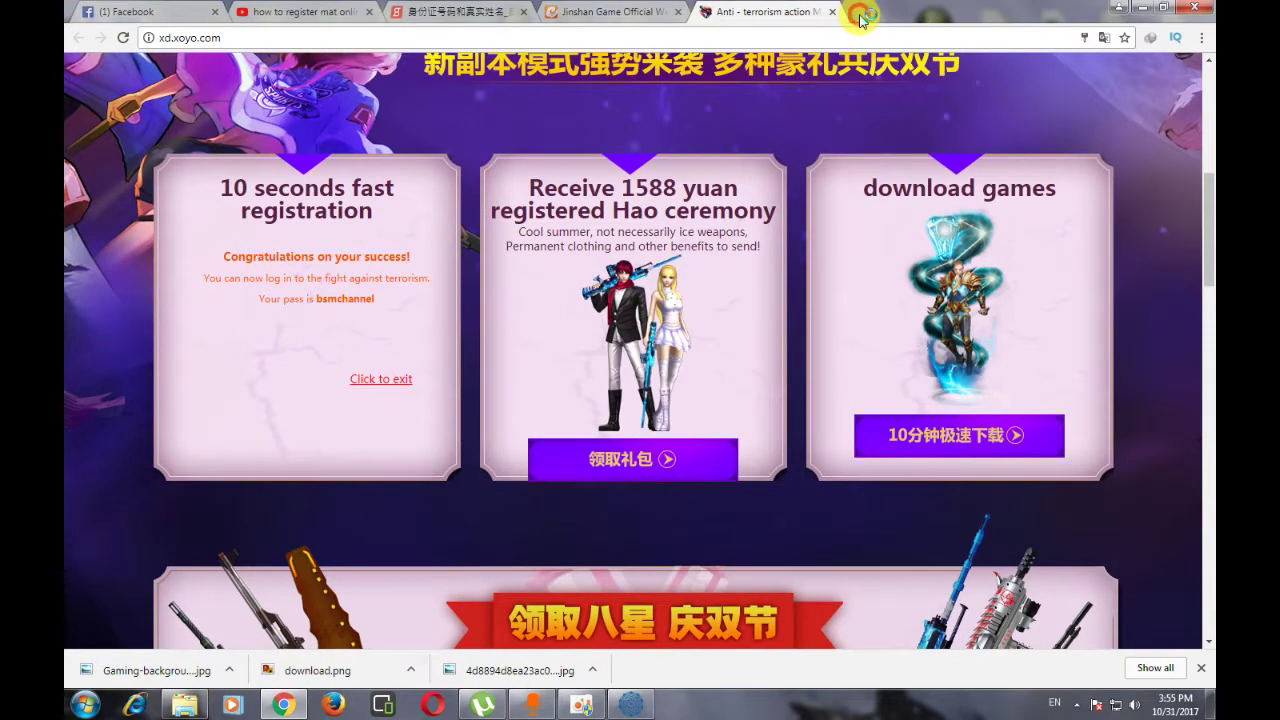
click(858, 12)
text(net)
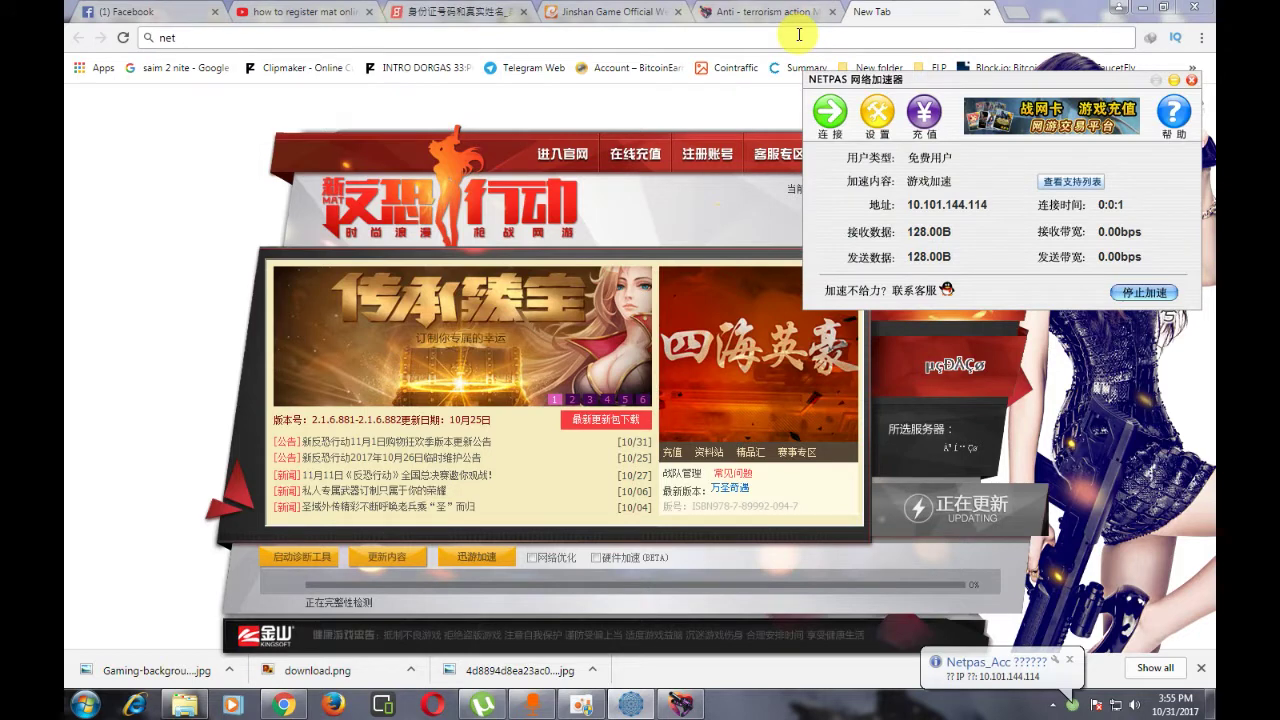
click(799, 35)
text(pass)
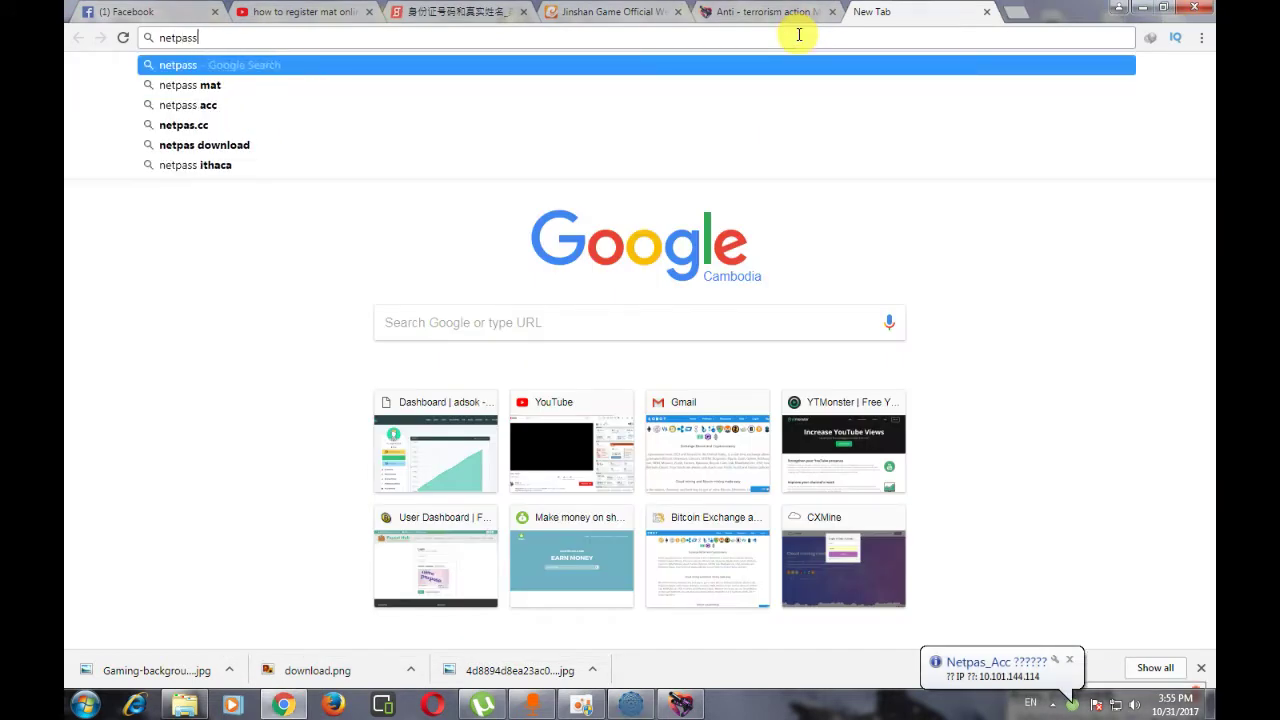
text( acc)
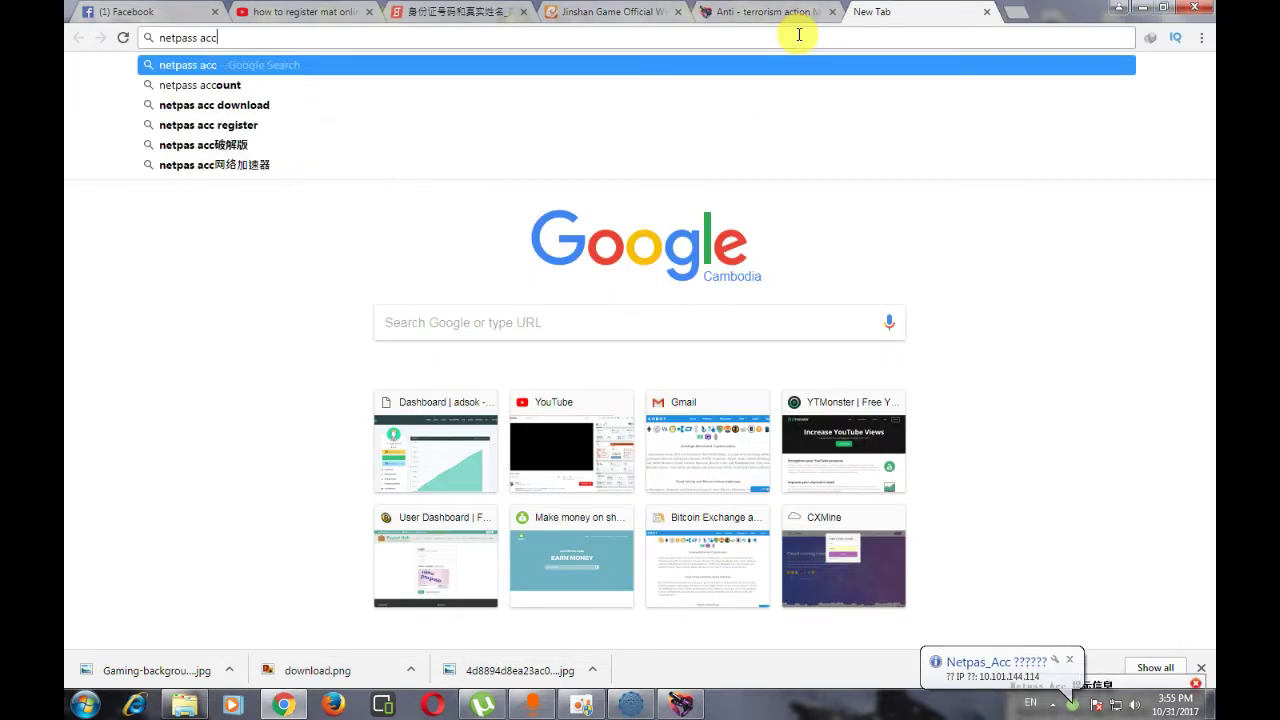
key(Return)
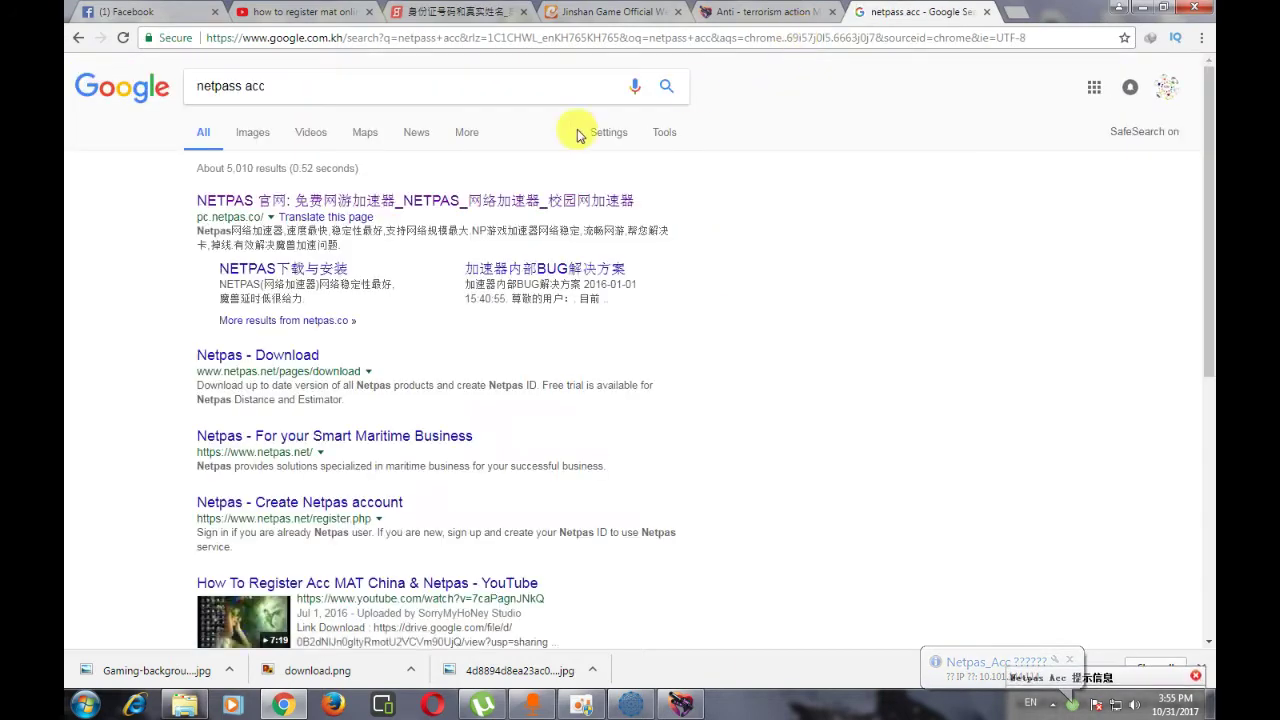
- Open the official NETPAS site pc.netpas.co from the search results
drag(180, 218, 200, 210)
click(180, 210)
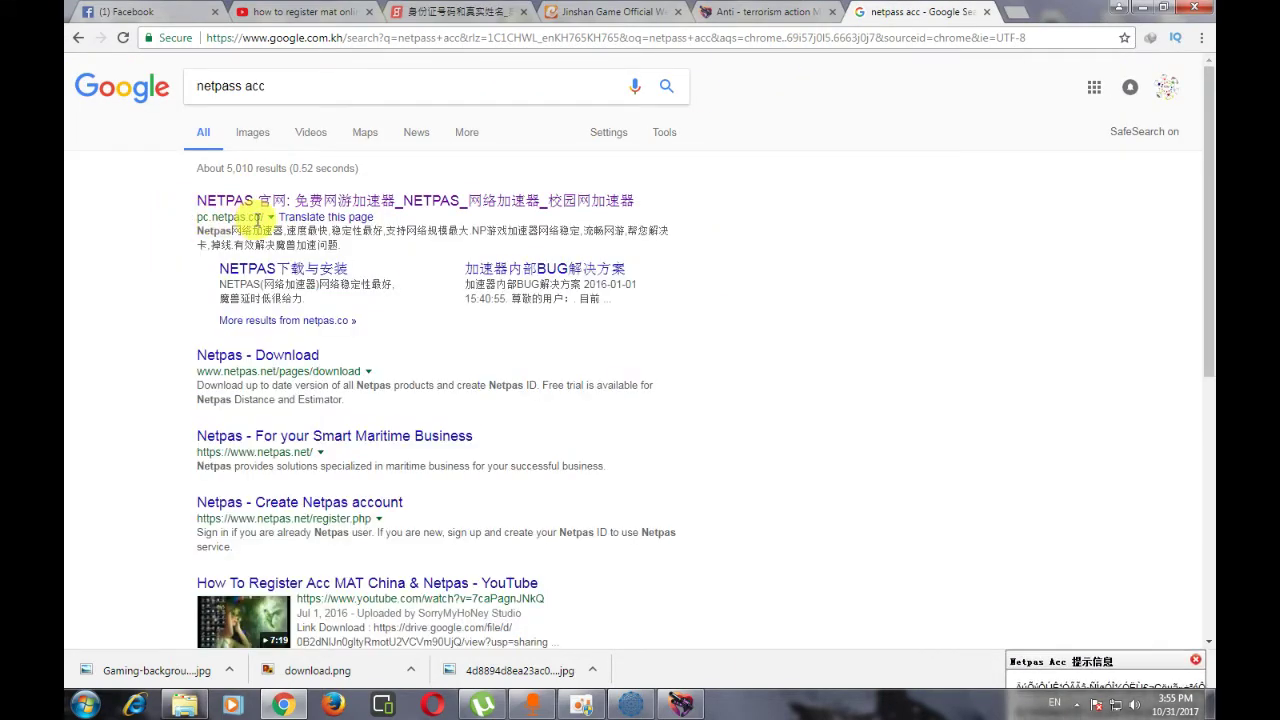
click(251, 203)
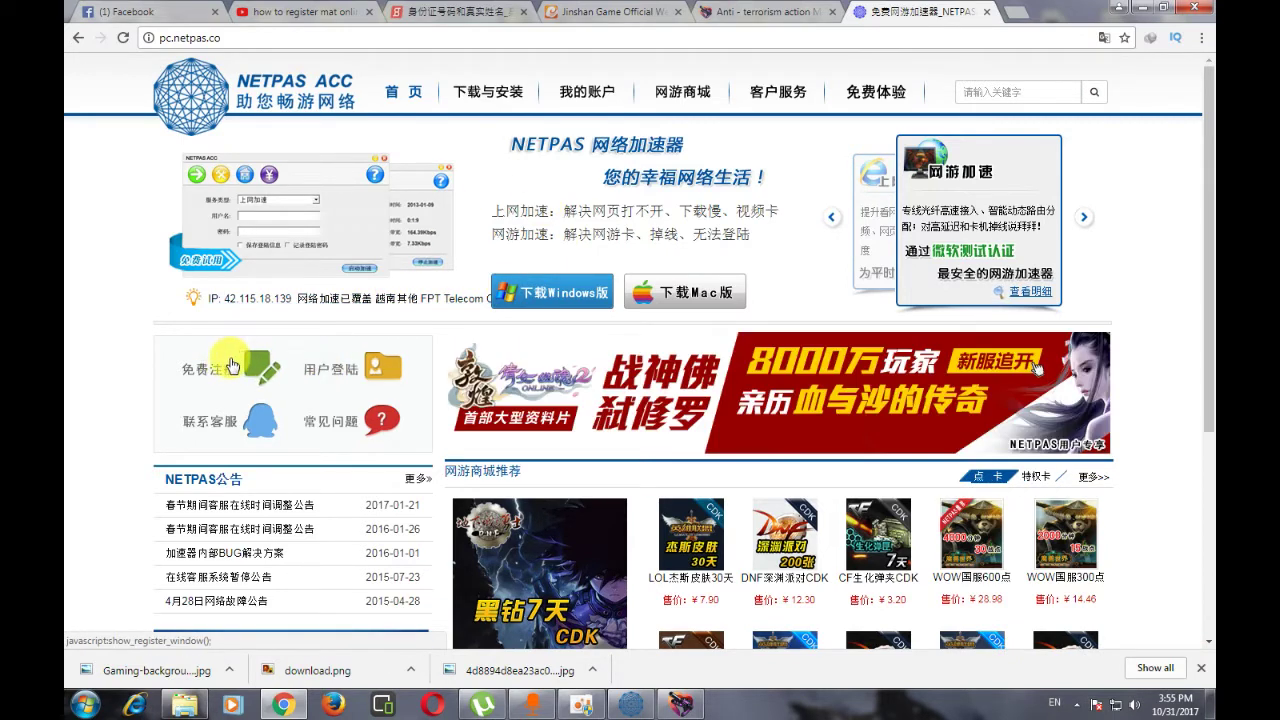
- Open the NETPAS free registration form and translate the page into English
click(238, 366)
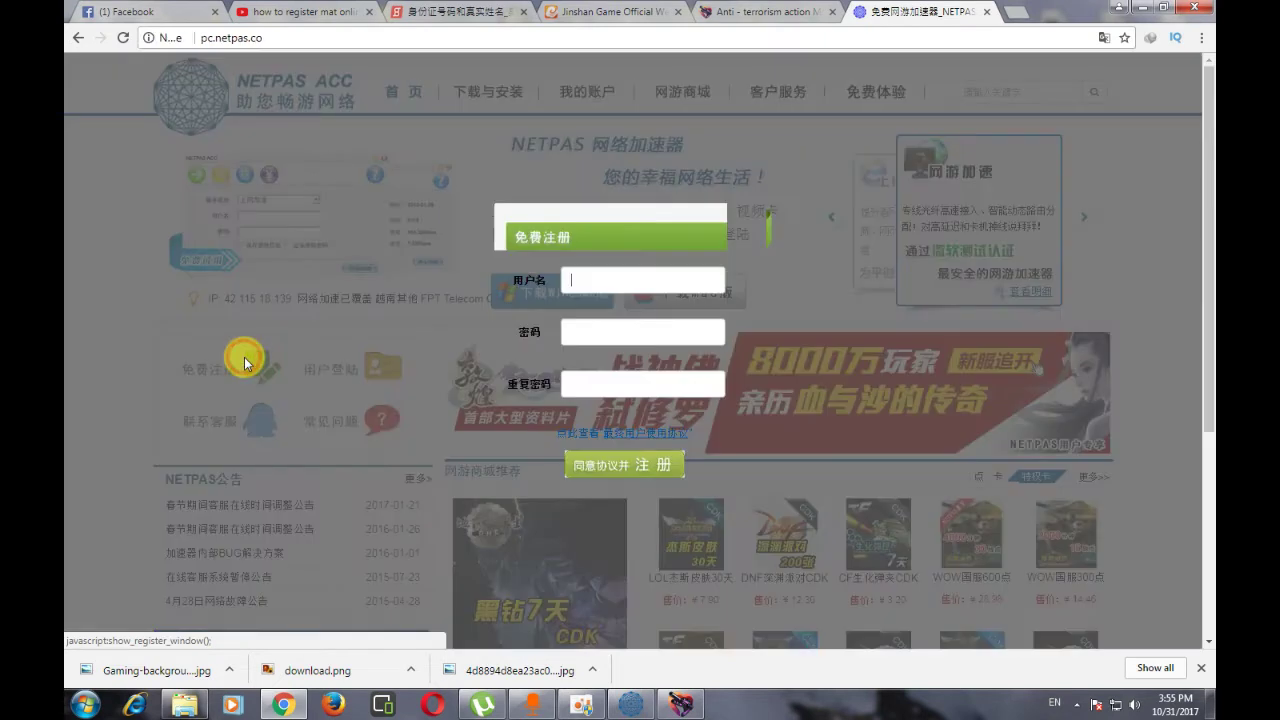
click(597, 281)
click(686, 257)
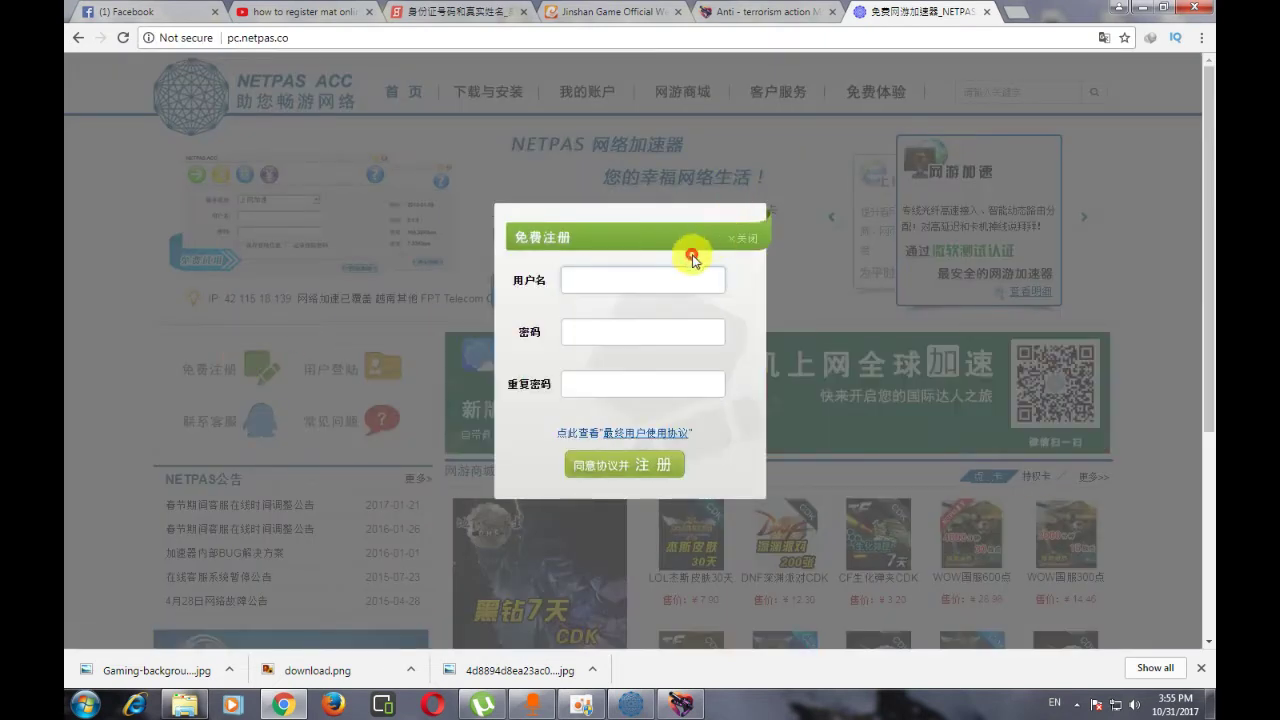
click(1103, 37)
click(1013, 100)
- Inspect the form's username and repeat password fields, briefly checking the accelerator client
click(571, 271)
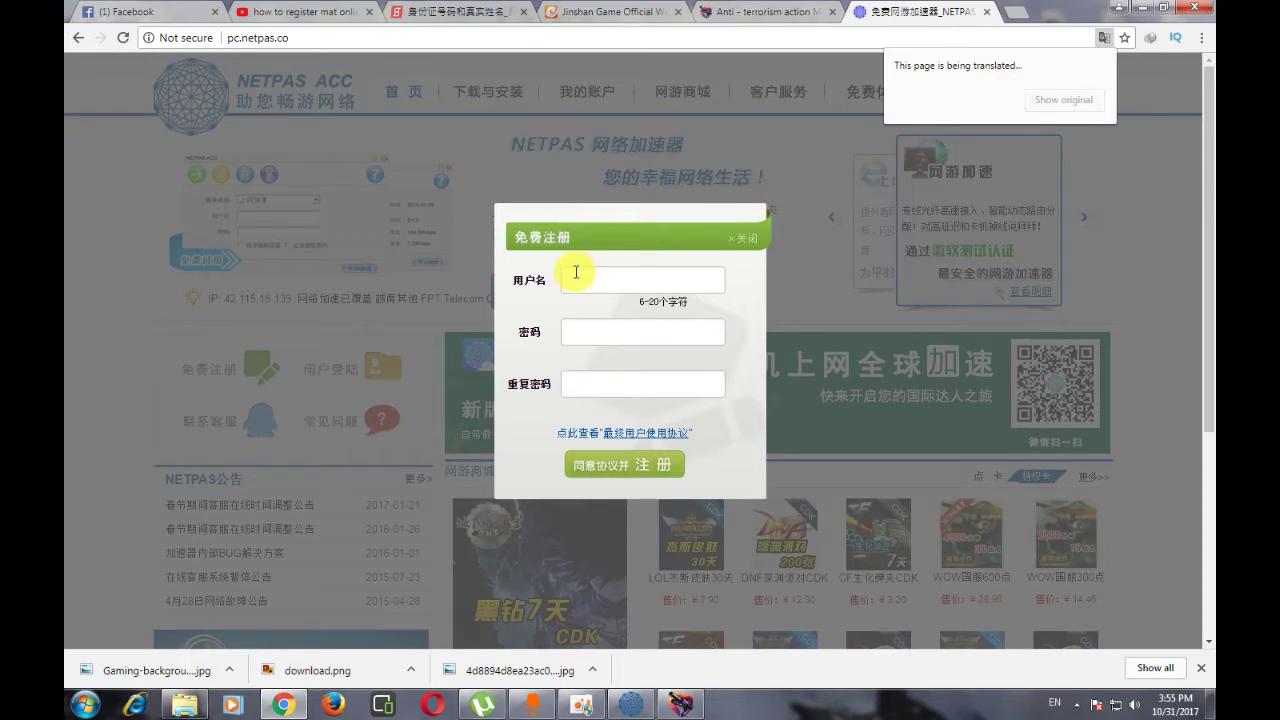
click(648, 277)
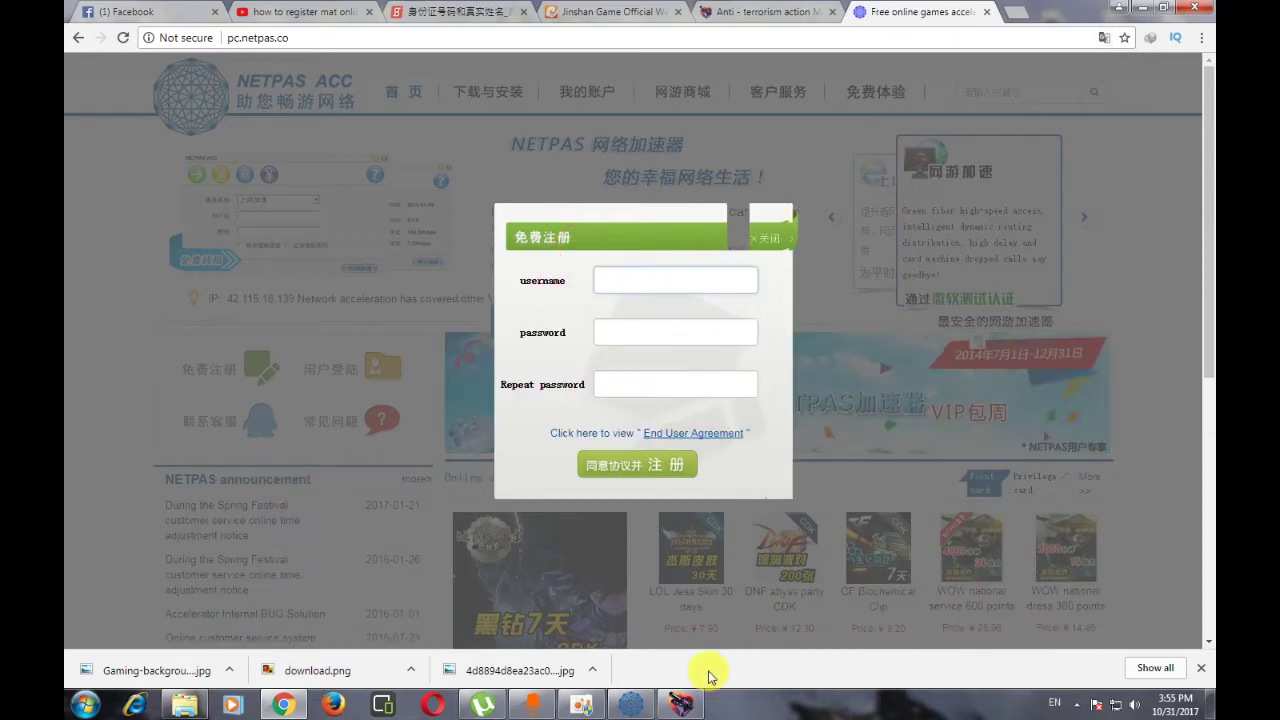
click(631, 704)
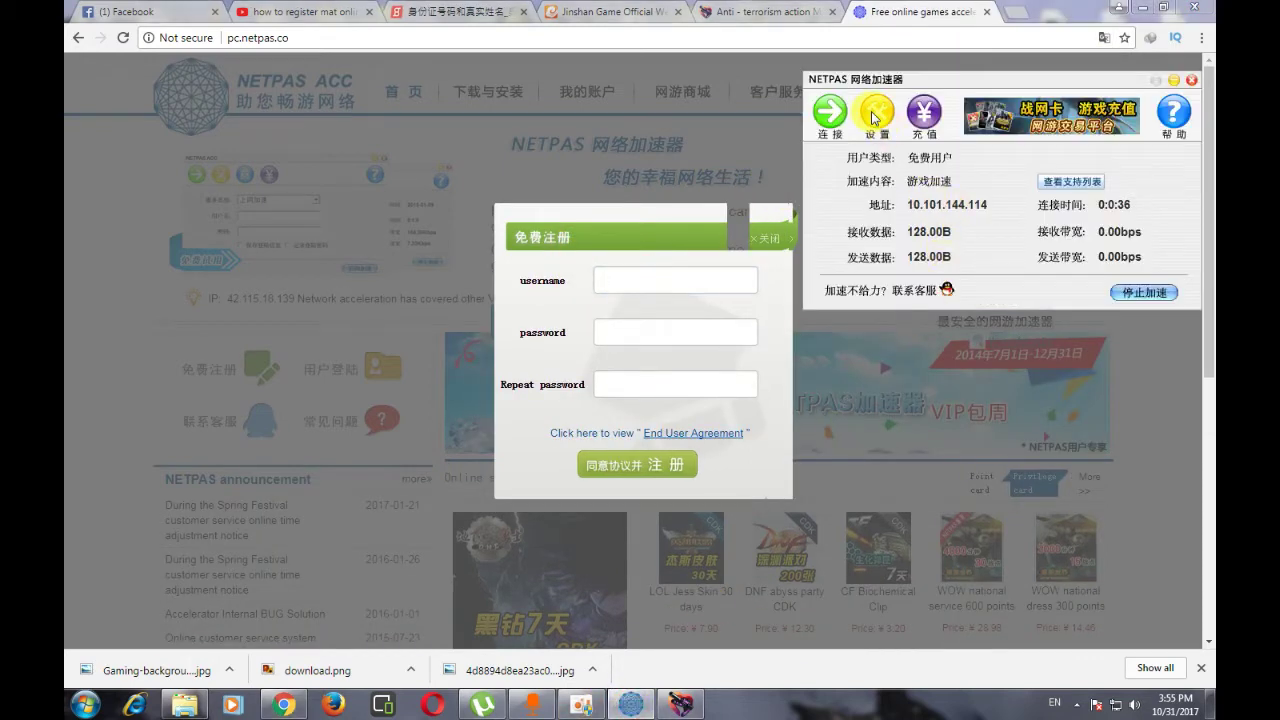
click(888, 14)
click(637, 277)
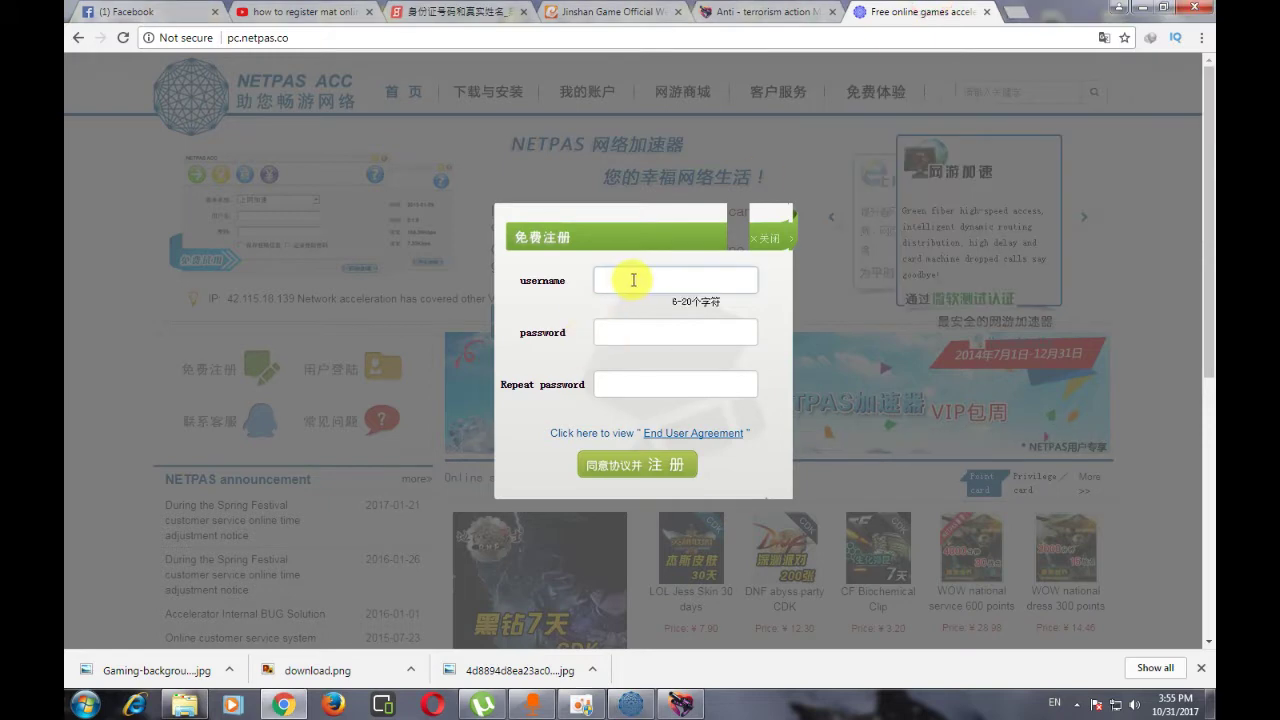
click(640, 385)
click(640, 268)
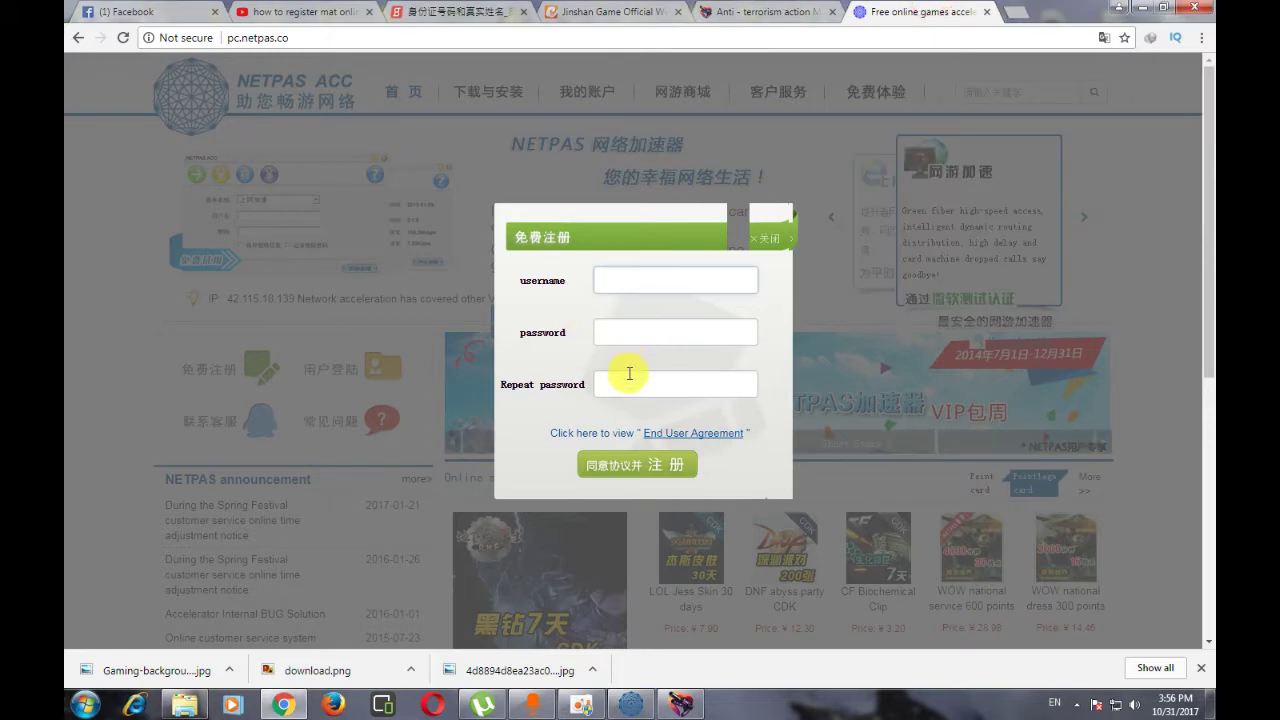
- Close the free registration form without registering
click(754, 241)
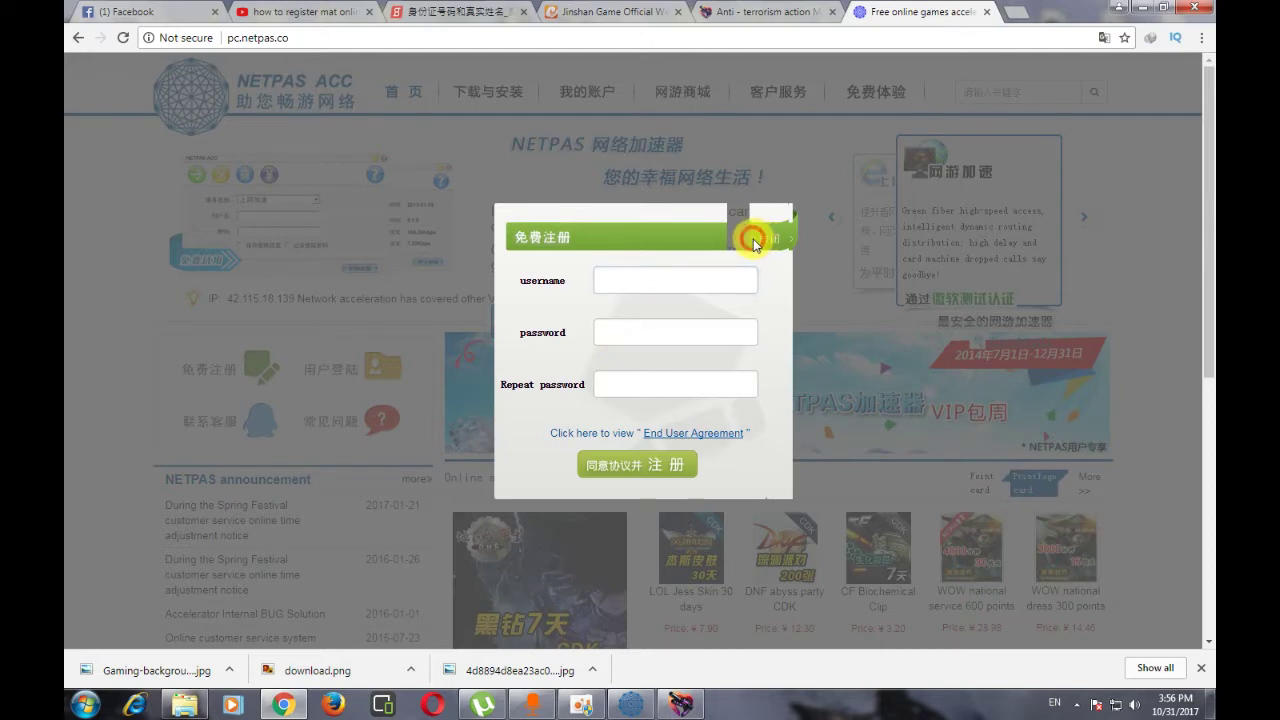
click(815, 172)
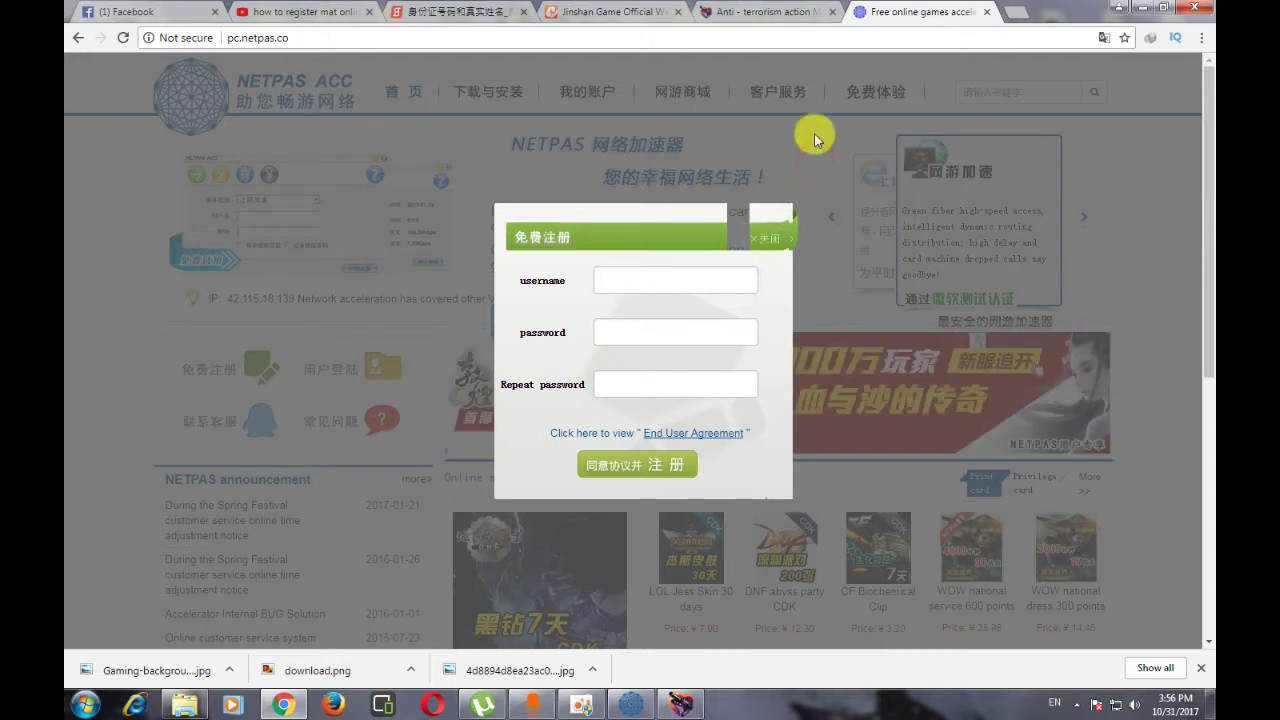
click(768, 236)
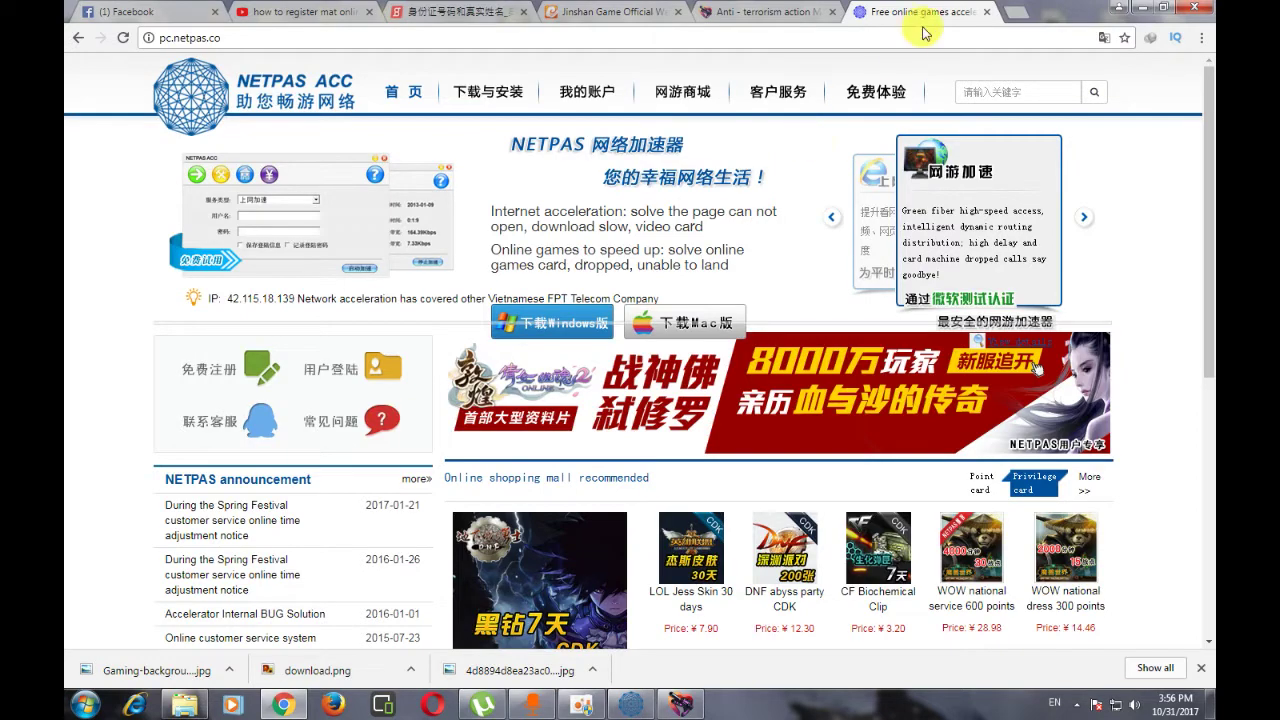
- Close the NETPAS tab, minimize Chrome, and start the MAT game from its launcher
click(985, 13)
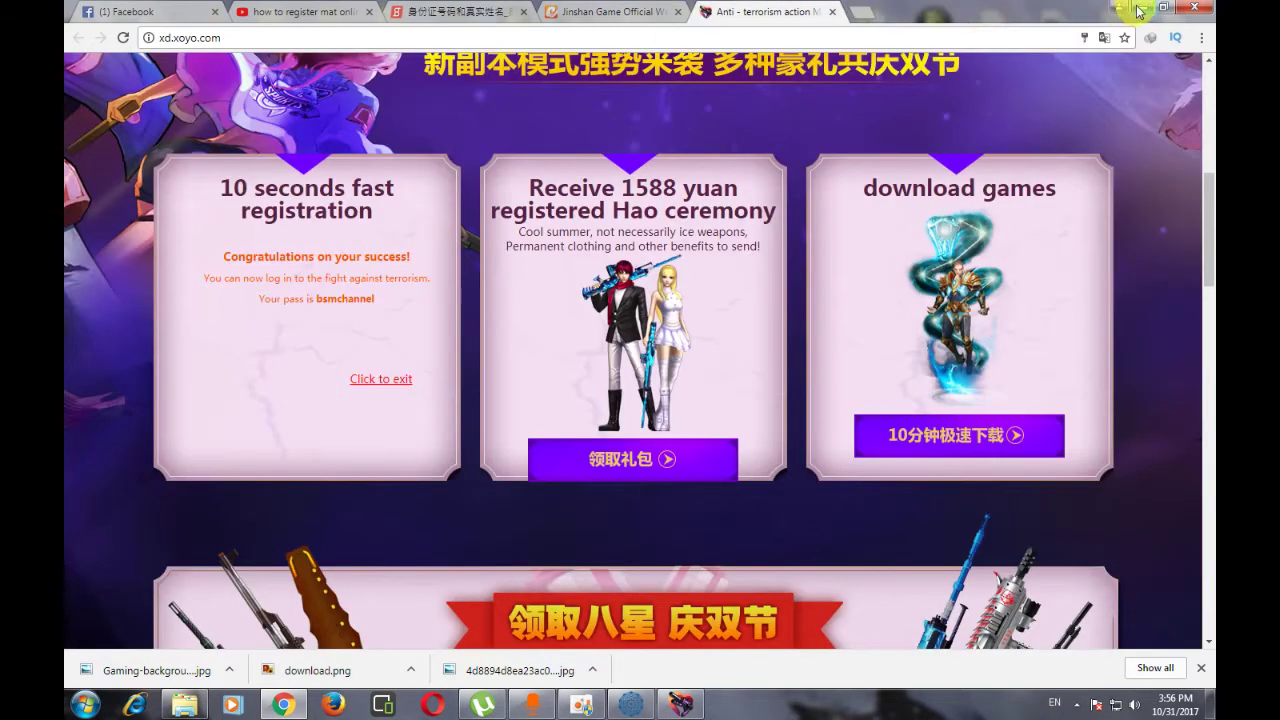
click(1137, 9)
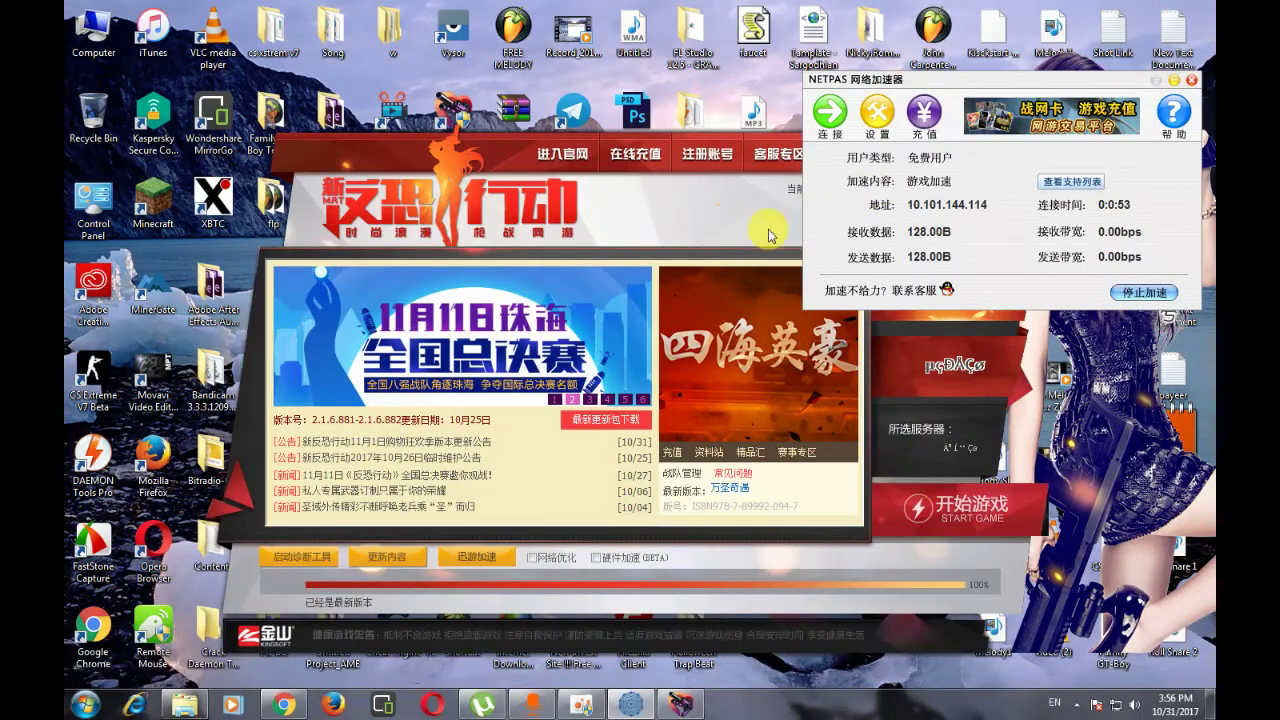
click(750, 225)
drag(868, 153, 801, 123)
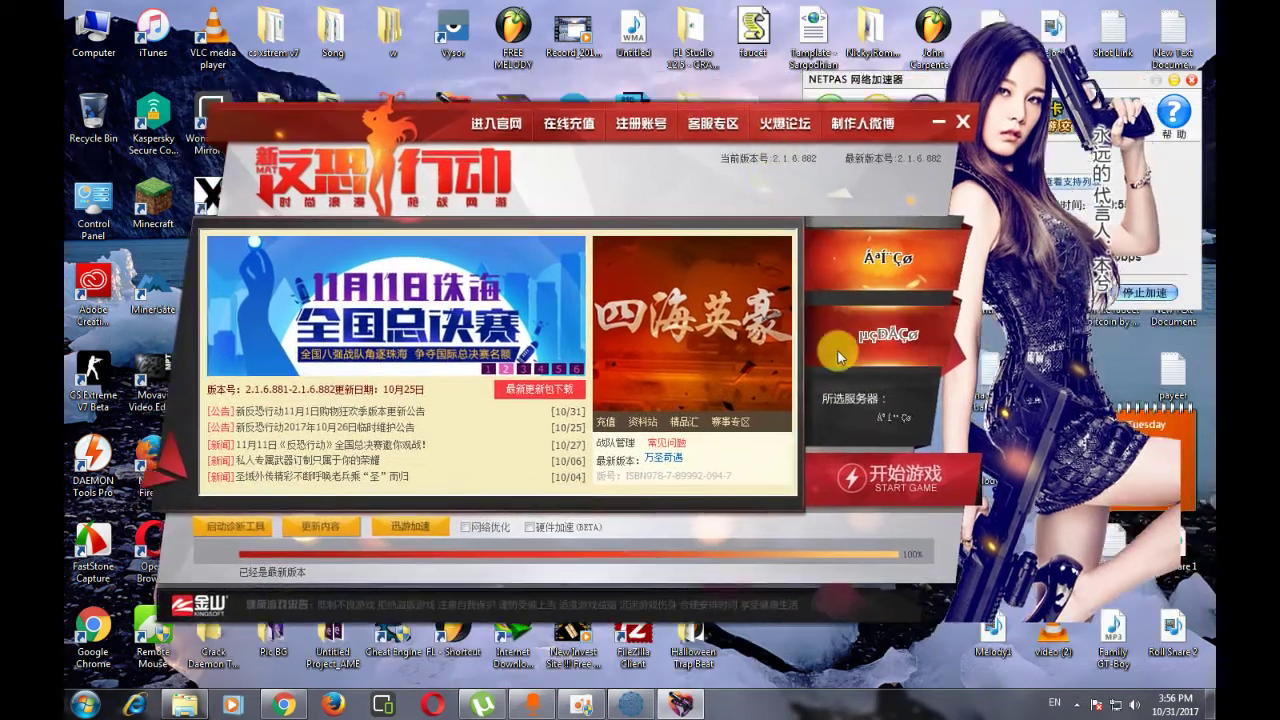
click(862, 488)
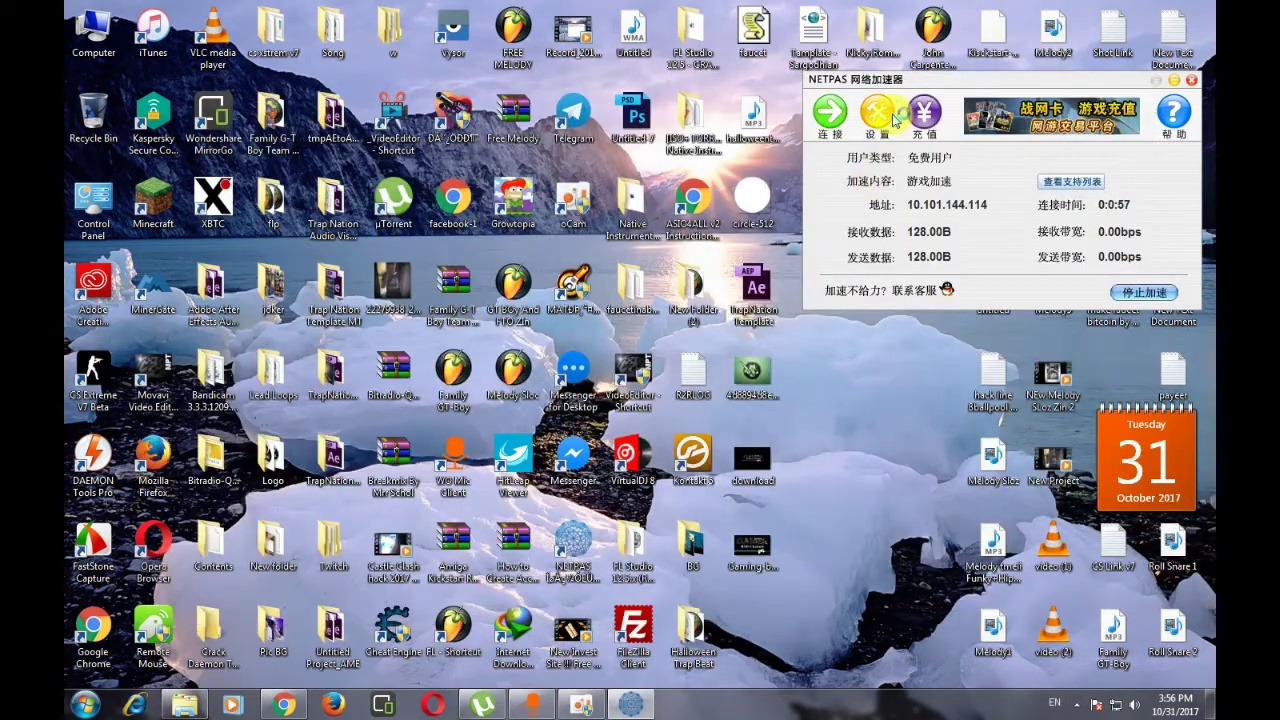
drag(893, 87, 895, 124)
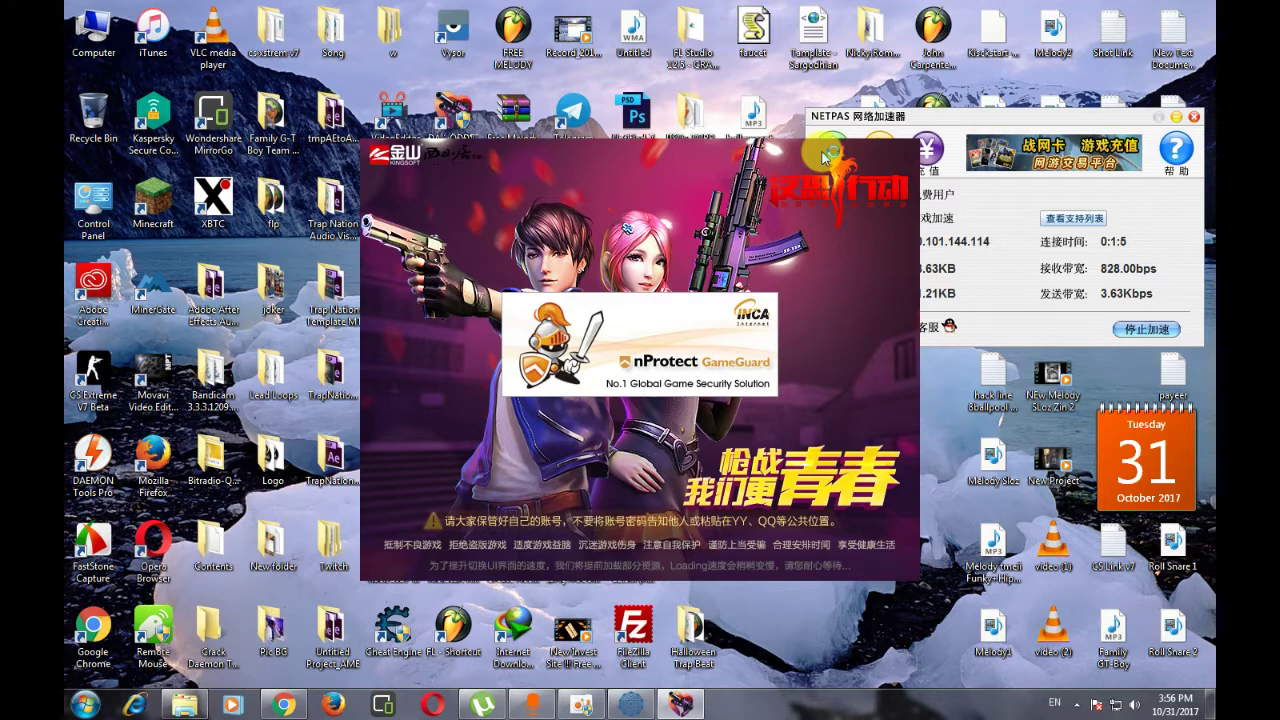
drag(852, 126, 838, 64)
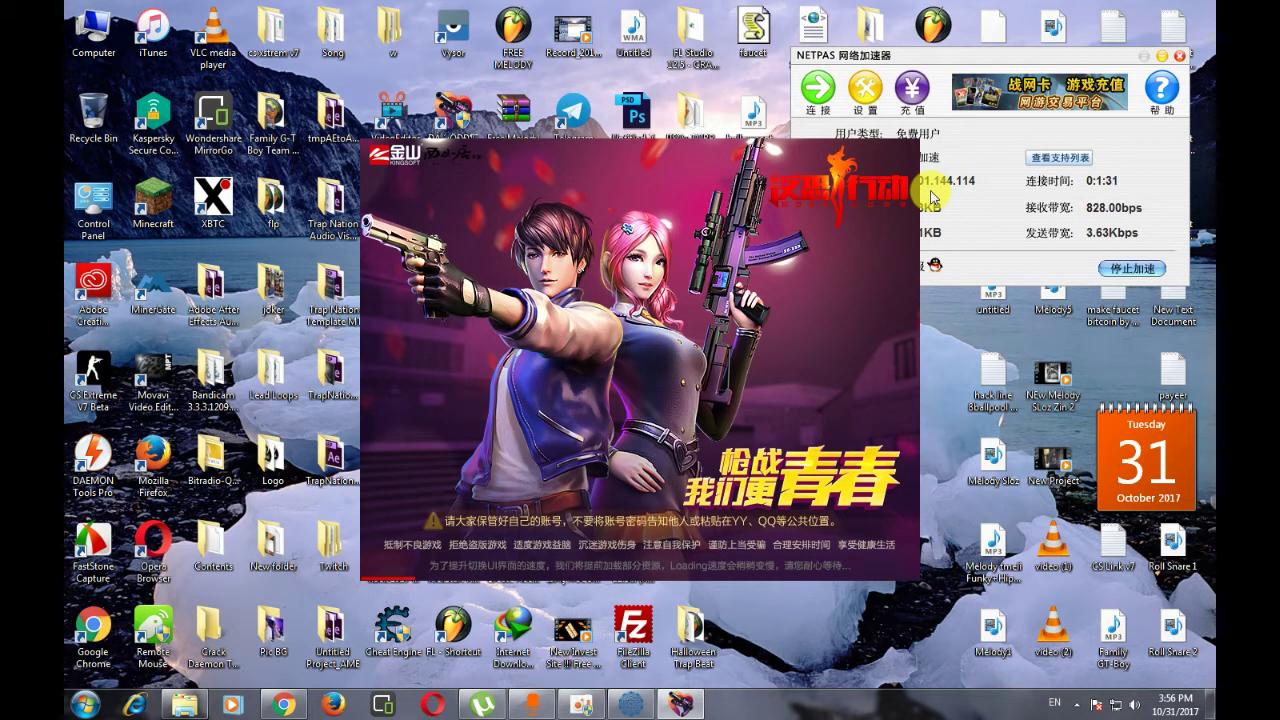
right_click(940, 305)
click(960, 360)
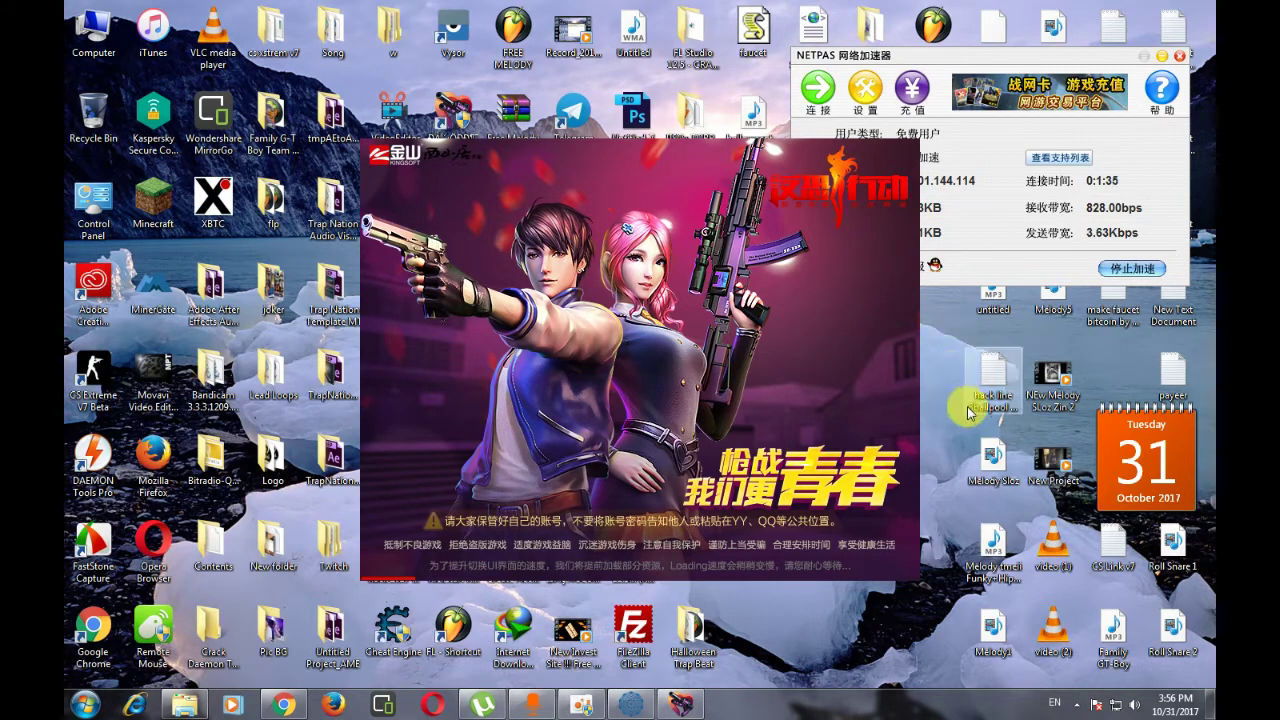
right_click(943, 336)
click(953, 378)
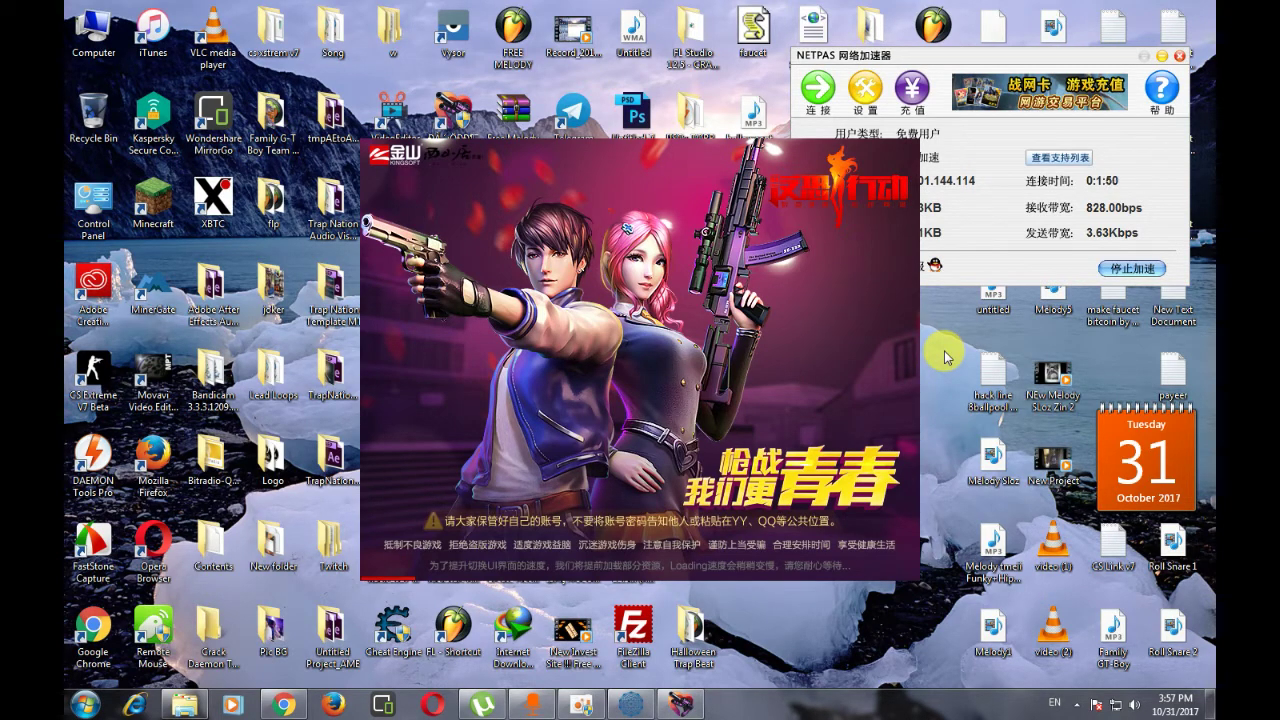
right_click(944, 357)
click(955, 398)
right_click(941, 333)
click(955, 380)
right_click(929, 321)
click(953, 362)
right_click(944, 312)
click(953, 358)
right_click(944, 314)
click(957, 364)
right_click(934, 316)
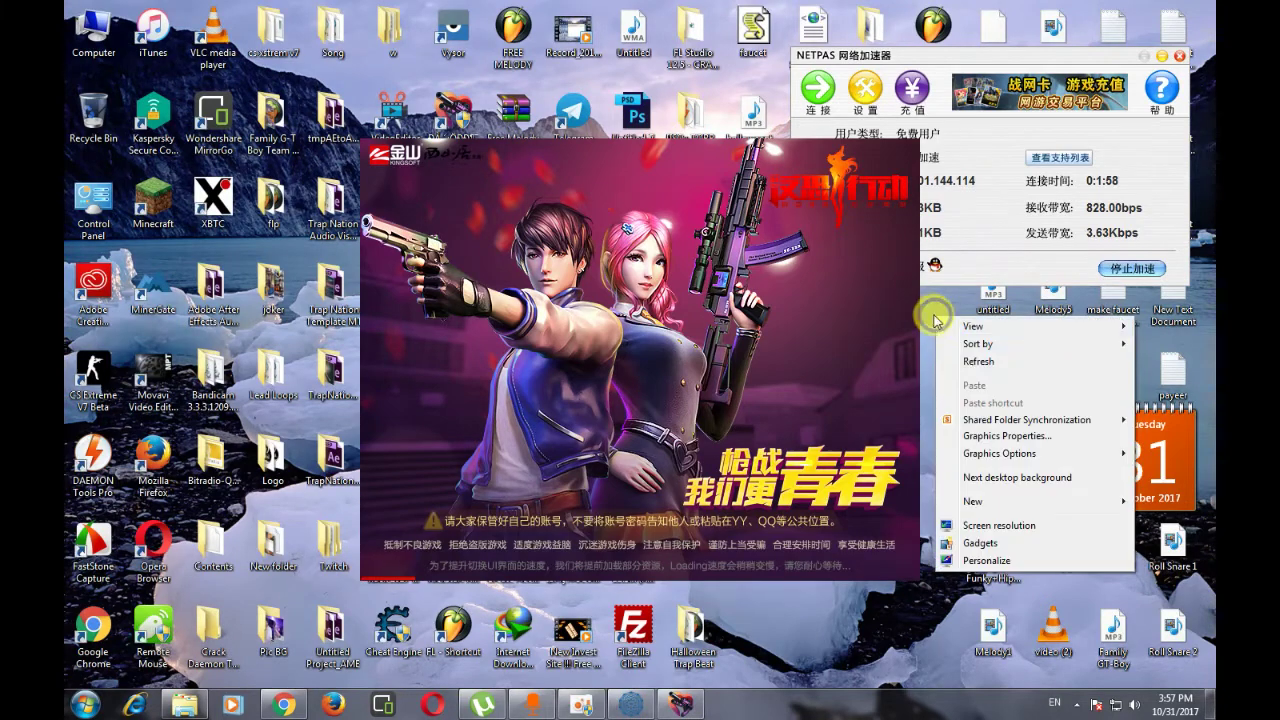
click(955, 362)
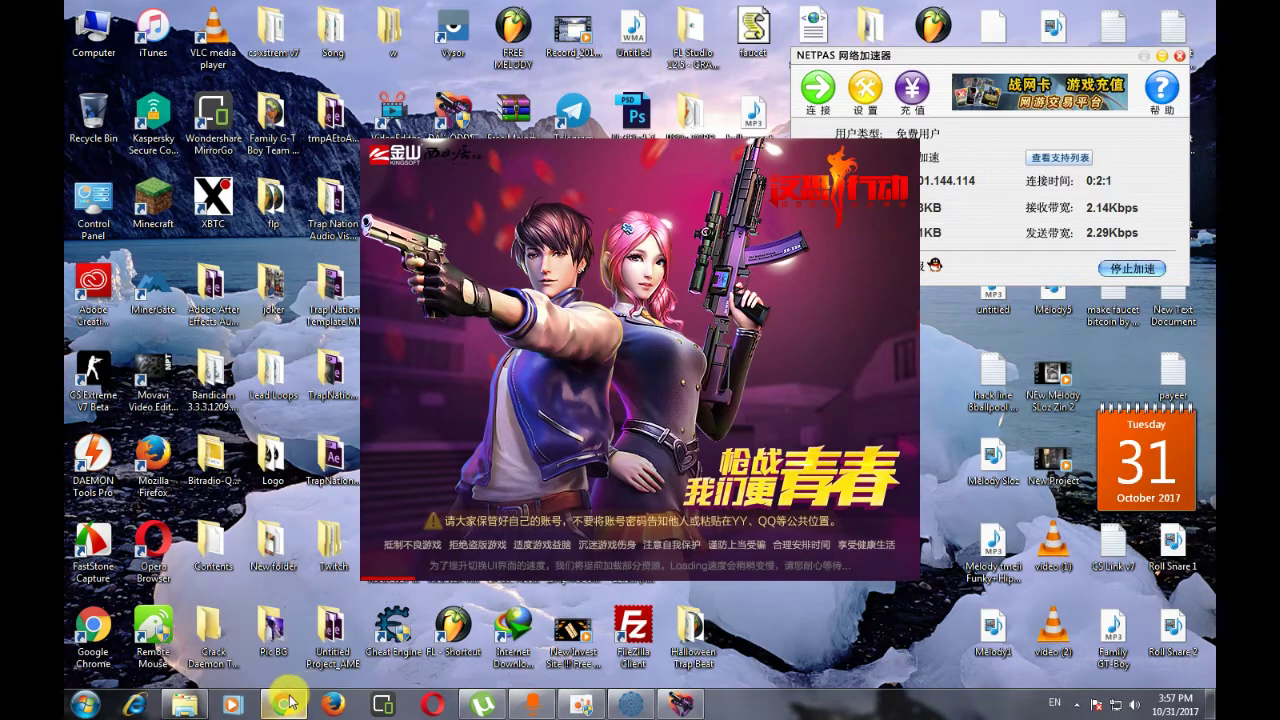
- Claim the 1588-yuan registration gift pack and show the page in original Chinese
click(285, 704)
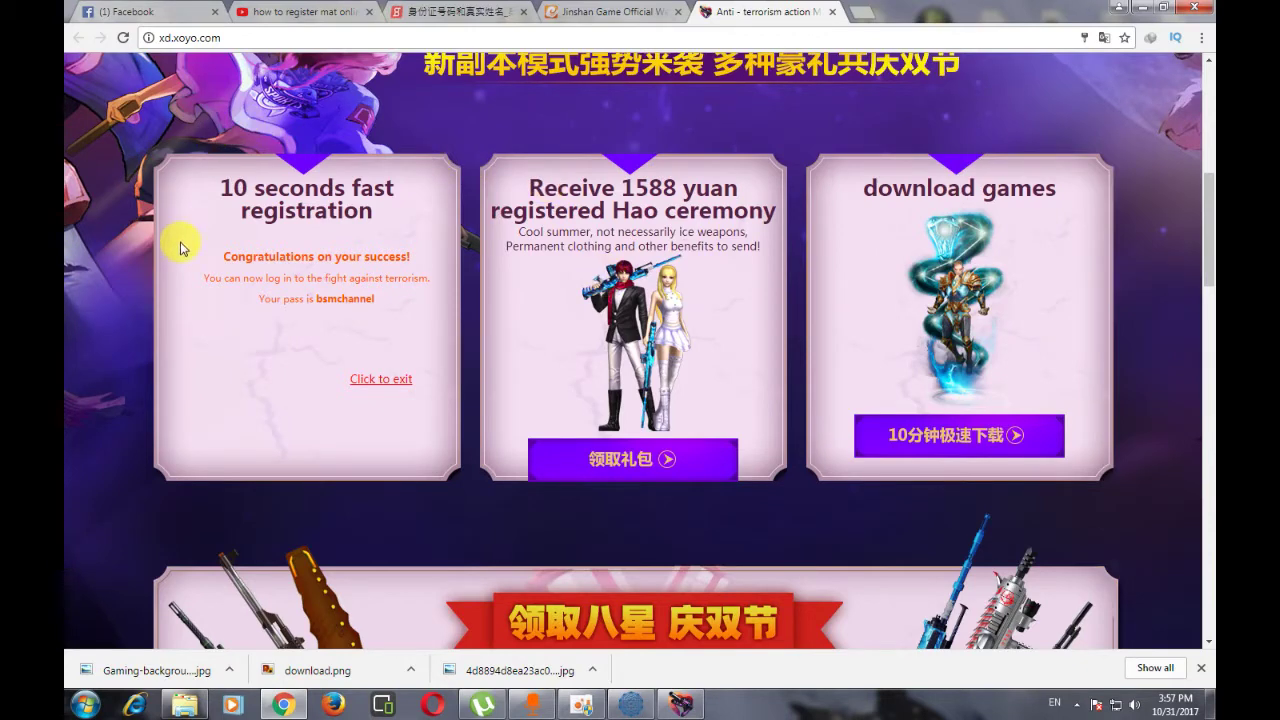
click(618, 453)
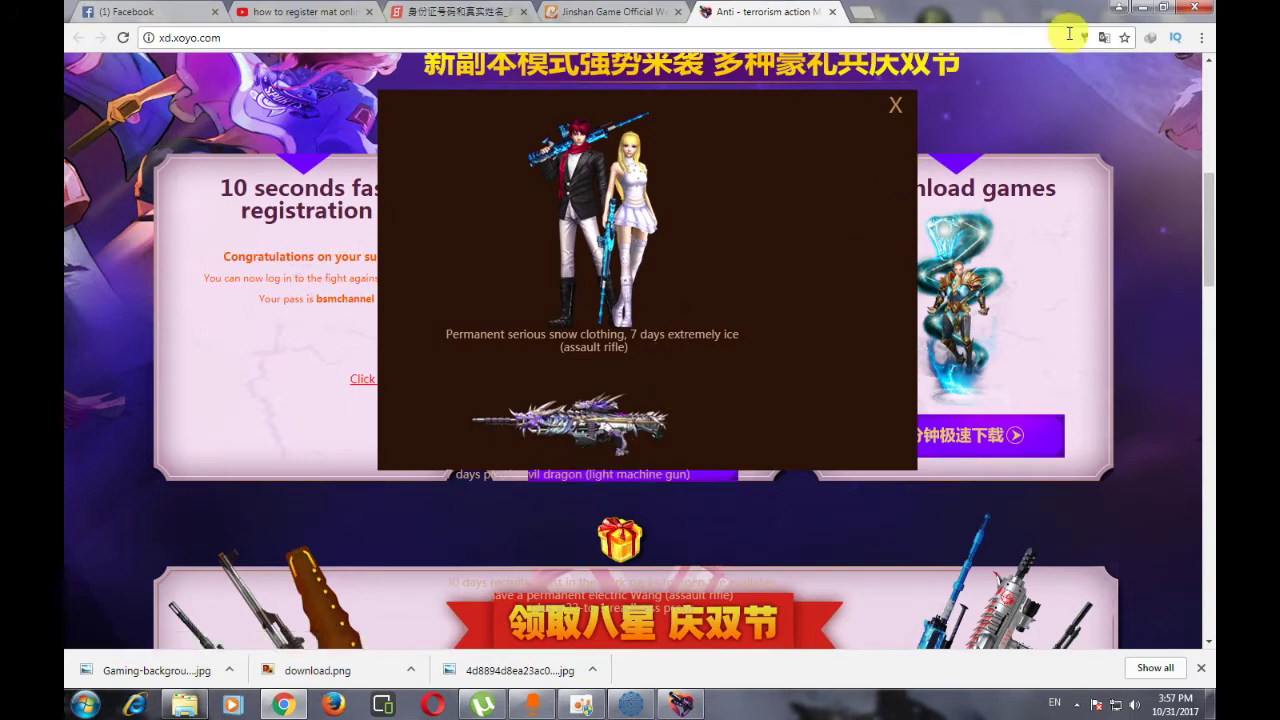
click(1103, 37)
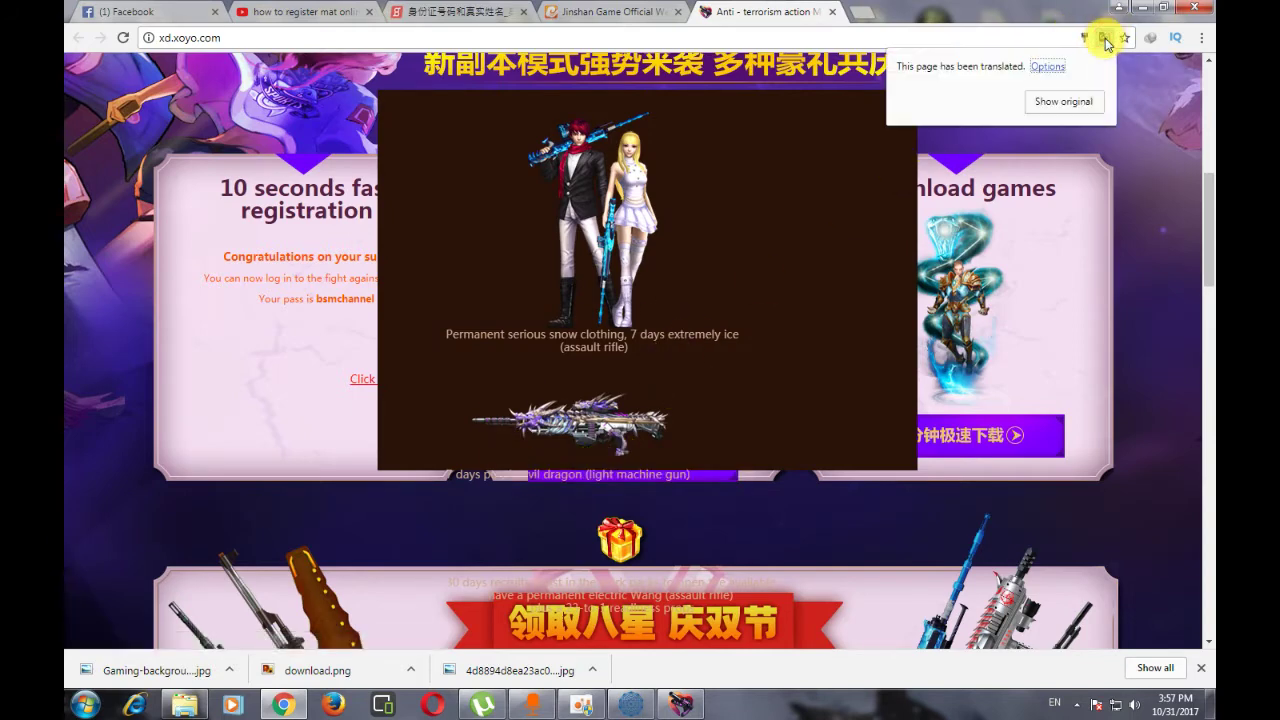
click(1050, 102)
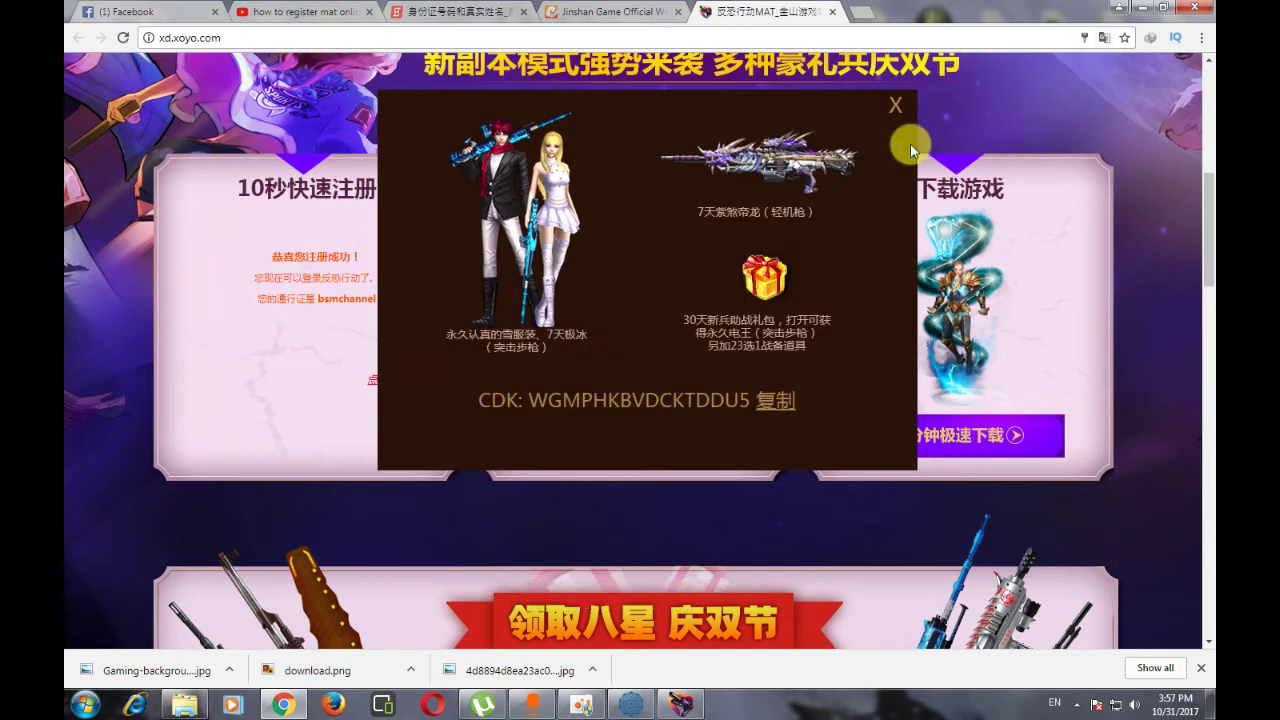
- Copy the CDK redemption code and close the gift reward popup
drag(524, 400, 750, 400)
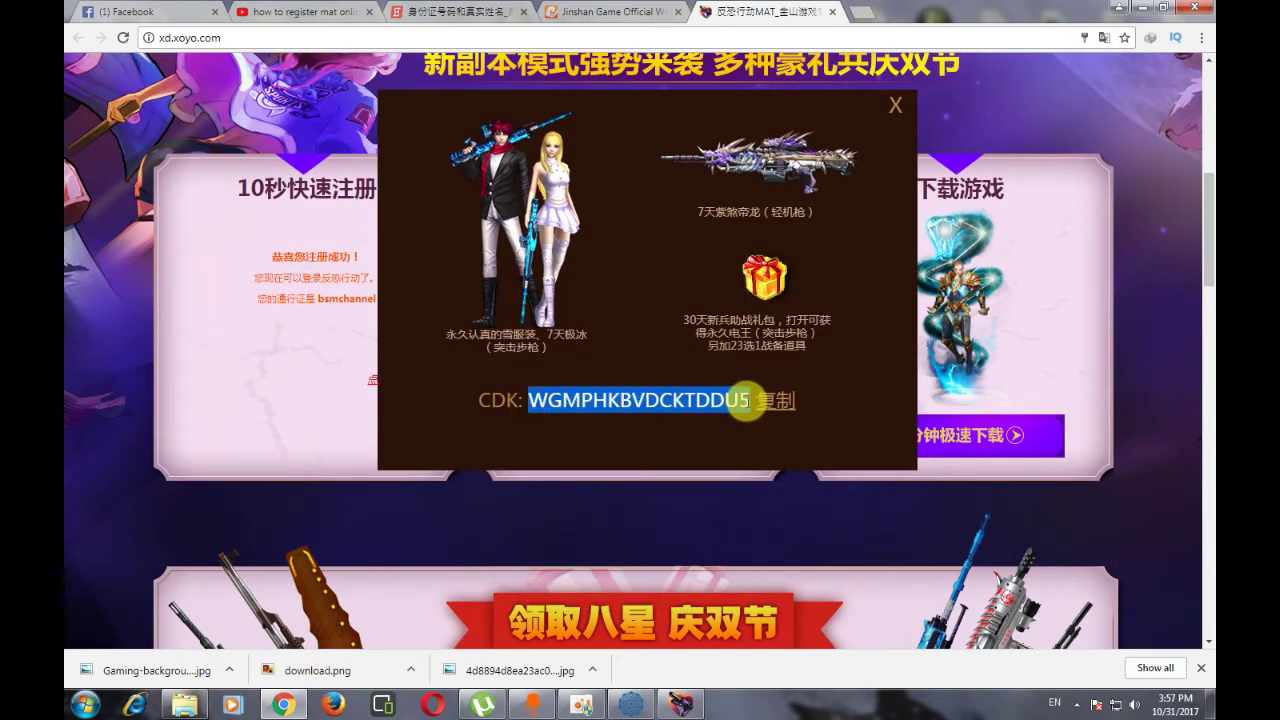
right_click(750, 400)
click(768, 410)
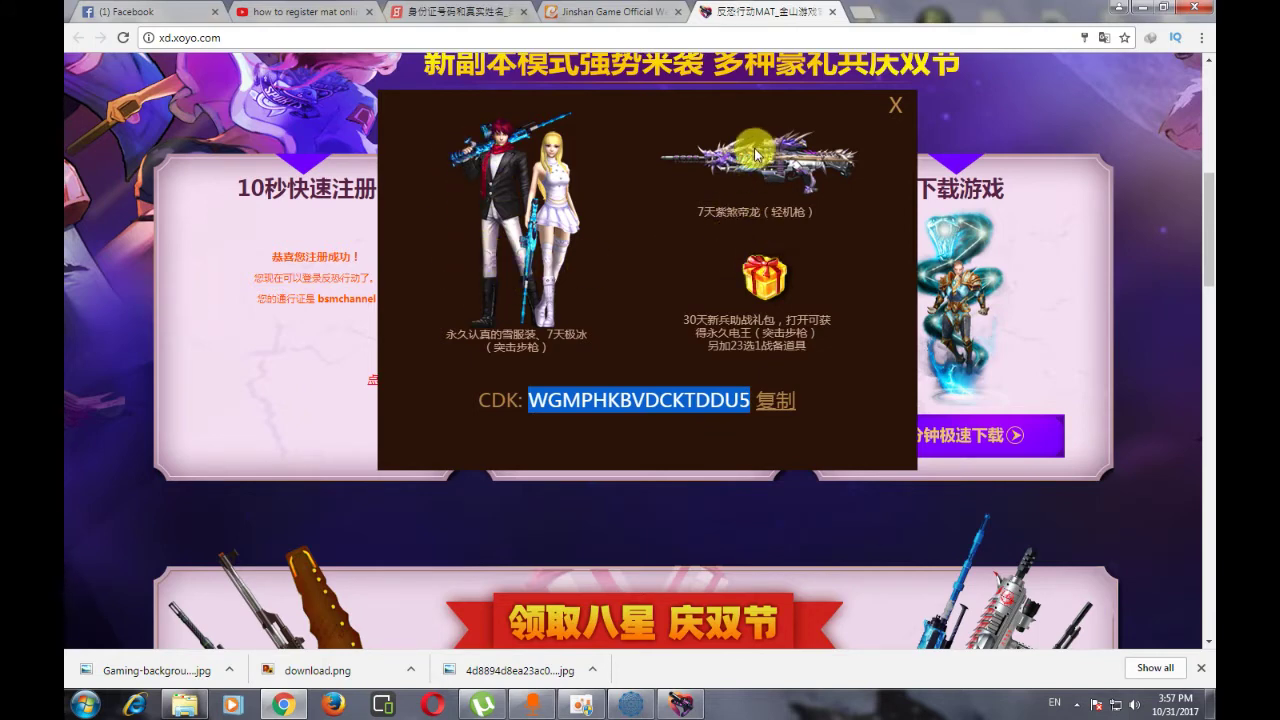
click(894, 106)
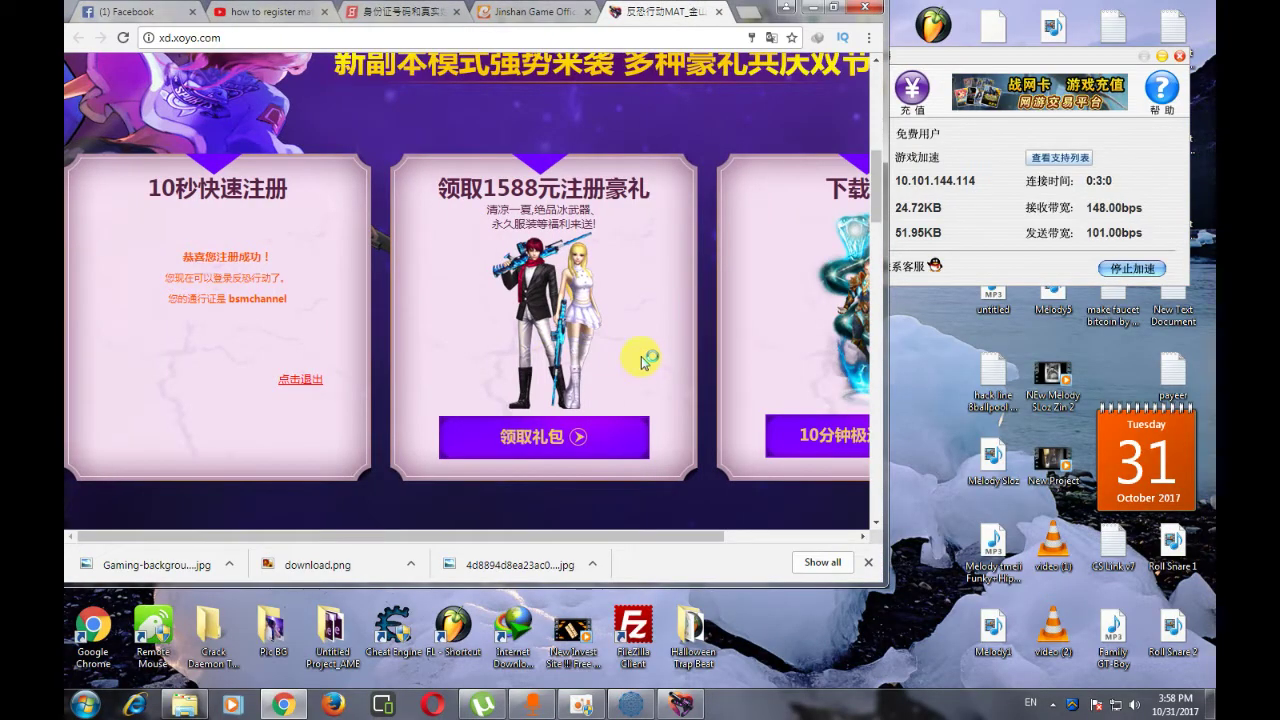
- Open the xoyo login page in a maximized Chrome and enter the account's username and password
click(643, 357)
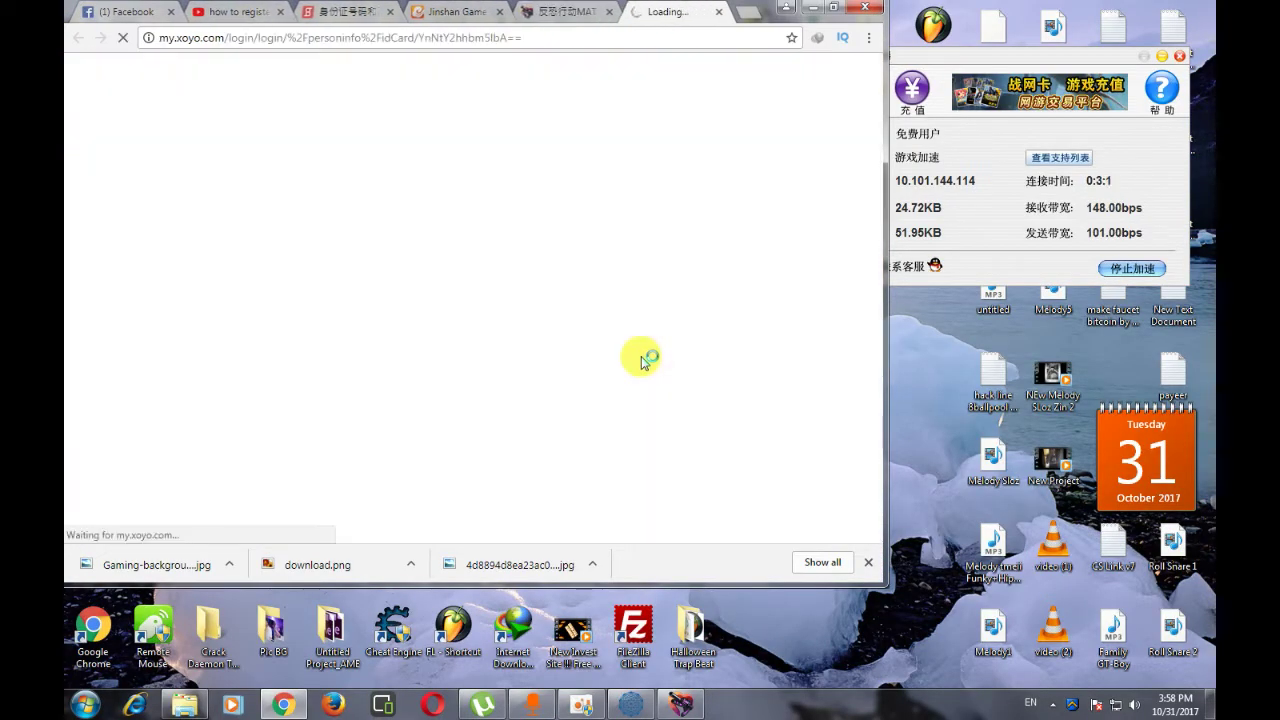
click(833, 8)
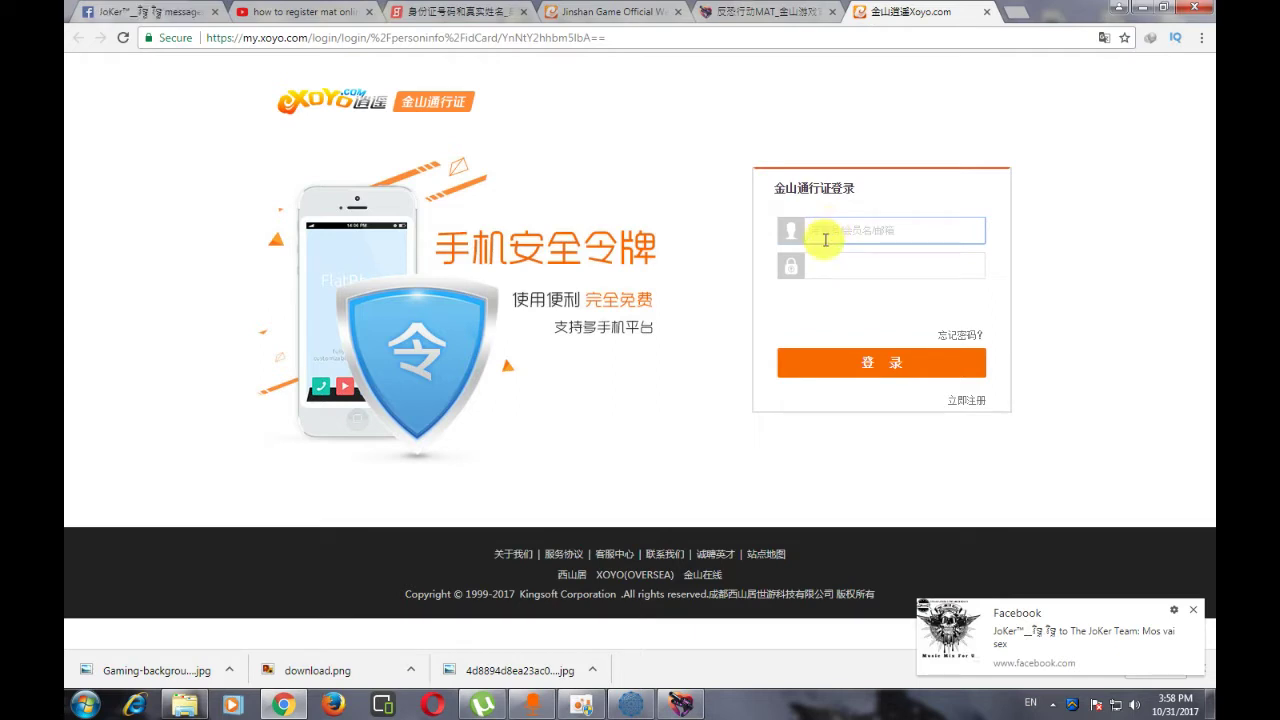
text(bsm)
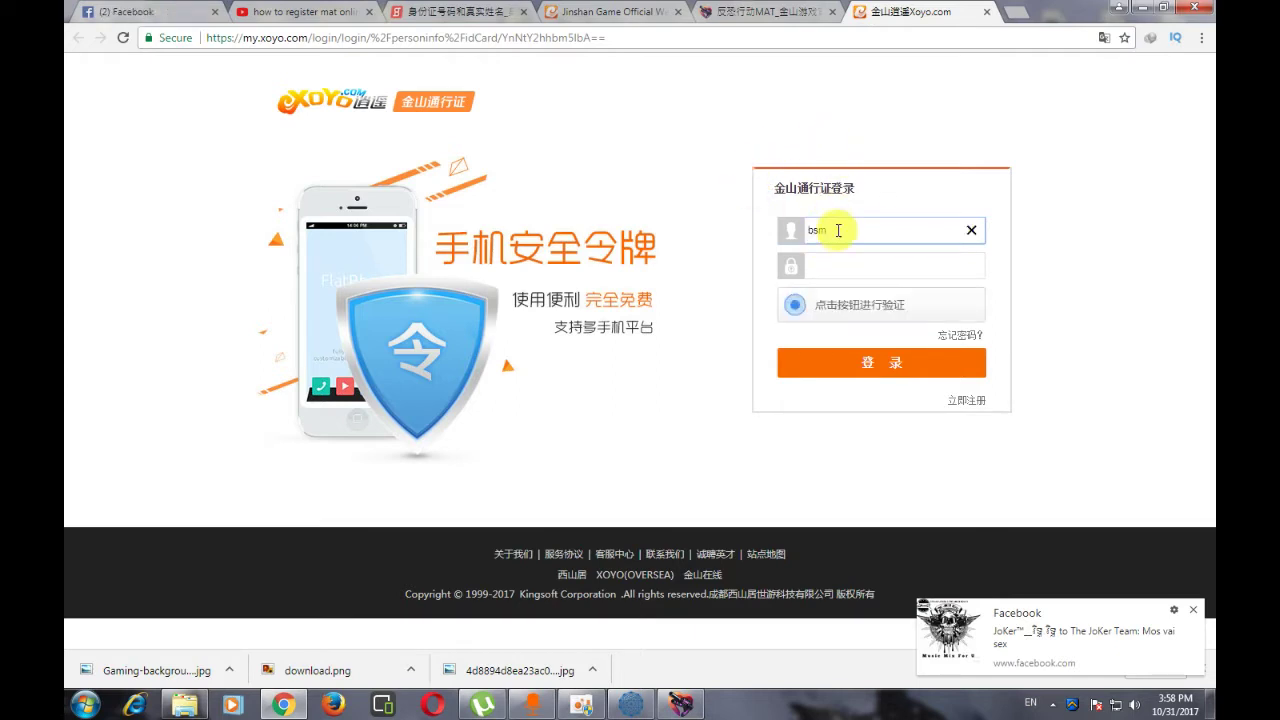
text(chh)
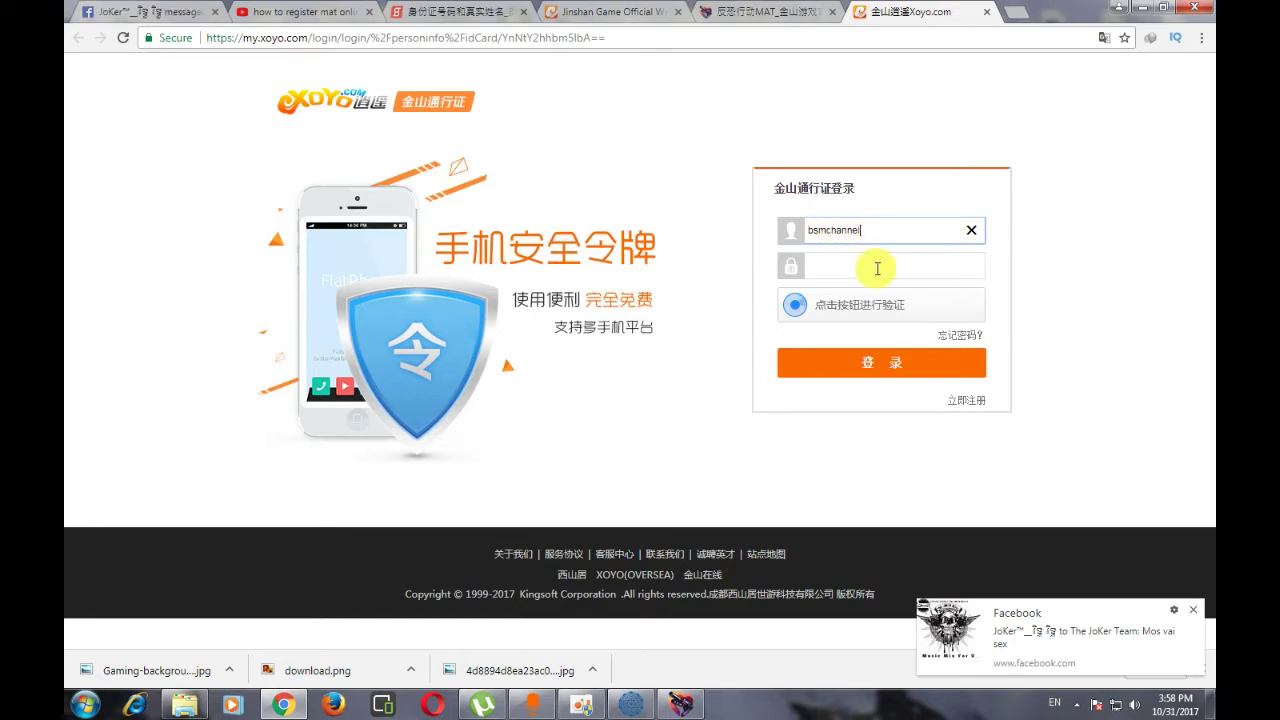
click(877, 267)
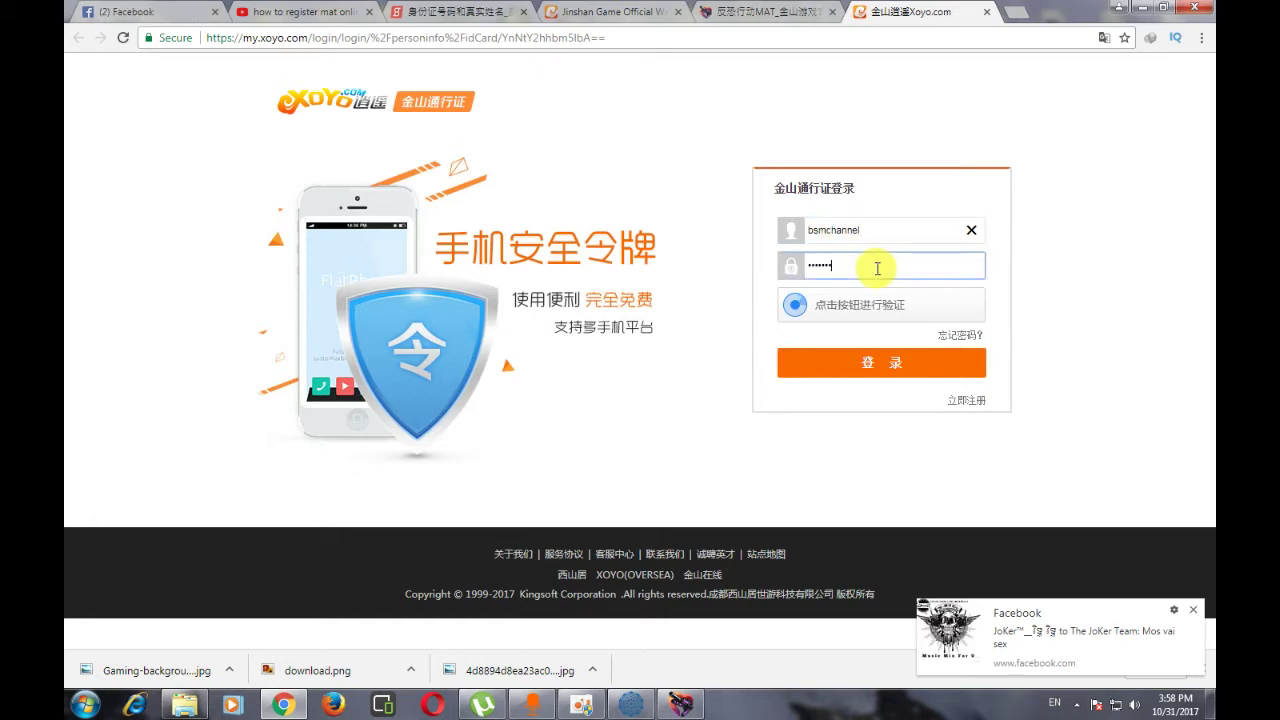
key(BackSpace)
key(BackSpace)
key(BackSpace)
key(BackSpace)
key(BackSpace)
key(BackSpace)
text(••••••••)
- Solve the slider verification, log in, and dismiss the Facebook notification
click(850, 304)
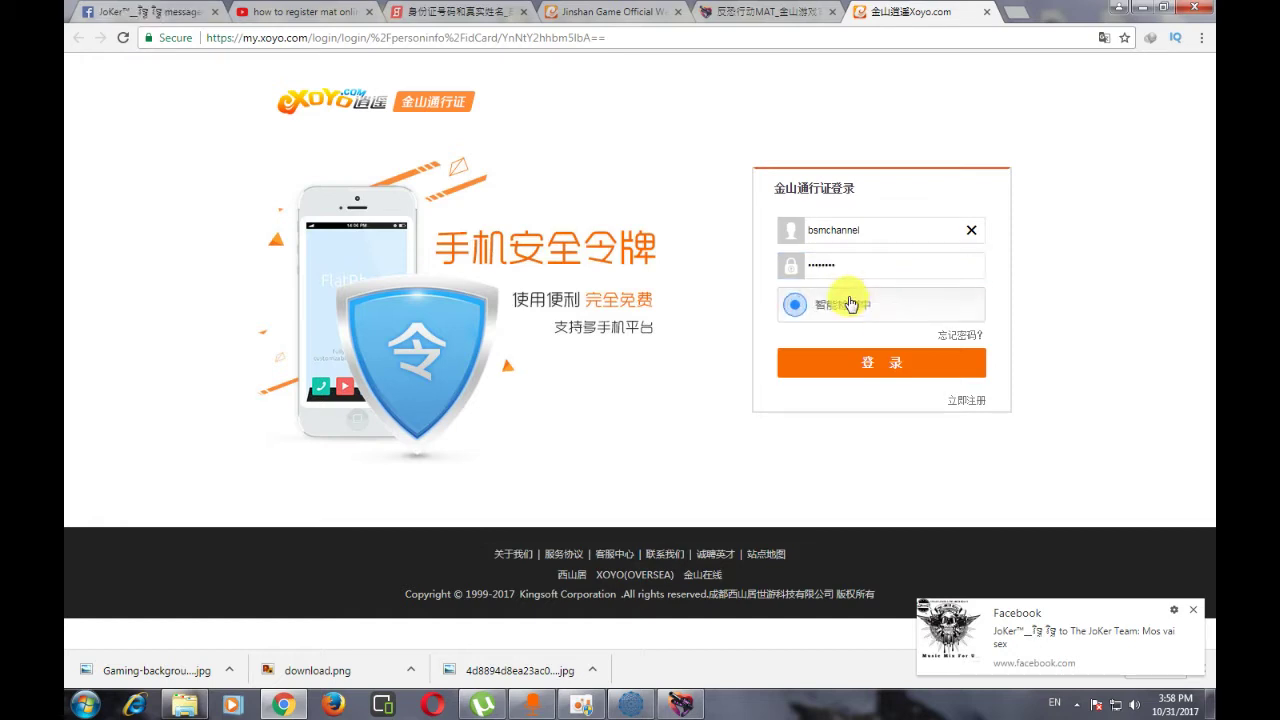
drag(834, 358, 910, 364)
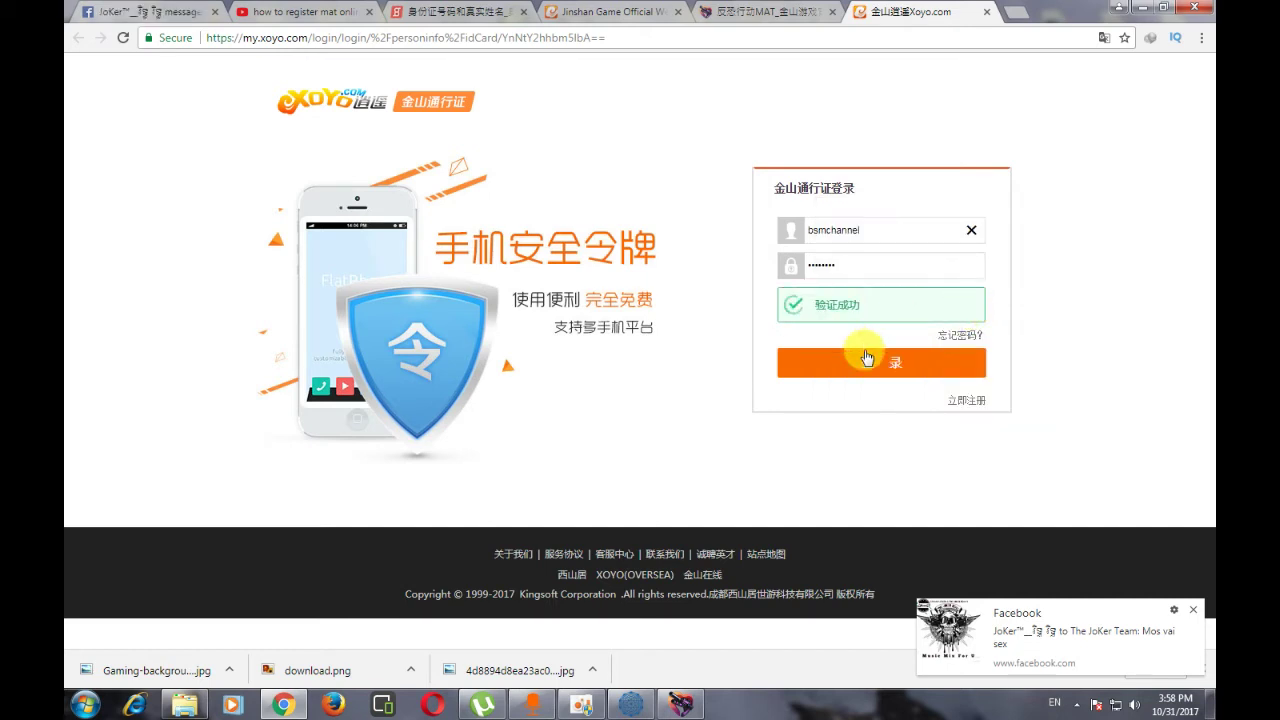
click(876, 364)
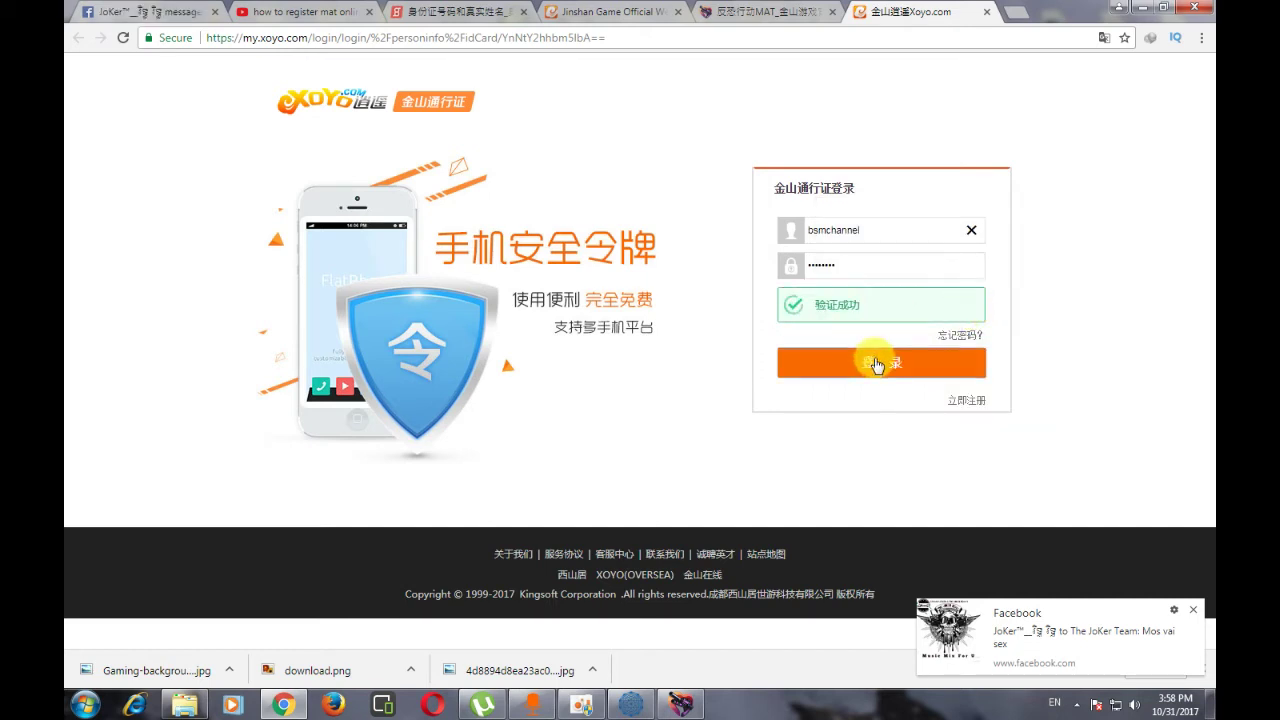
click(1196, 612)
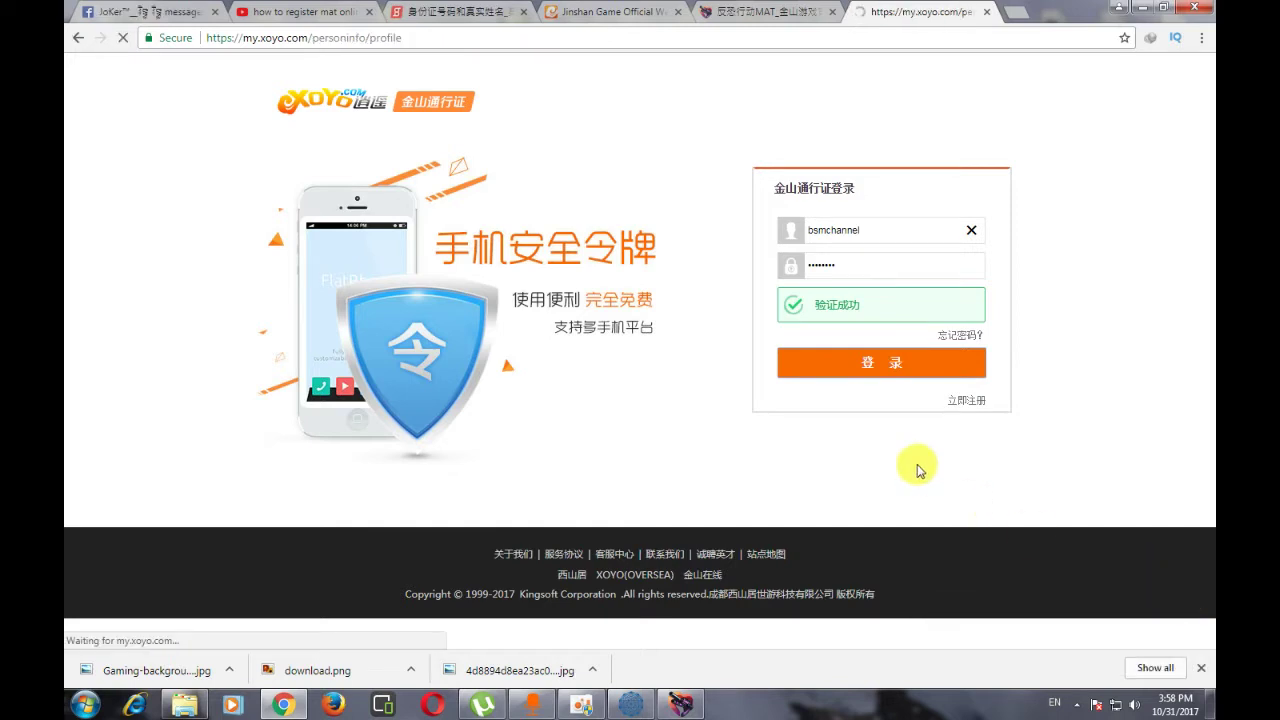
- Finish logging into the personal center, save the password in Chrome, and translate the page to English
click(882, 368)
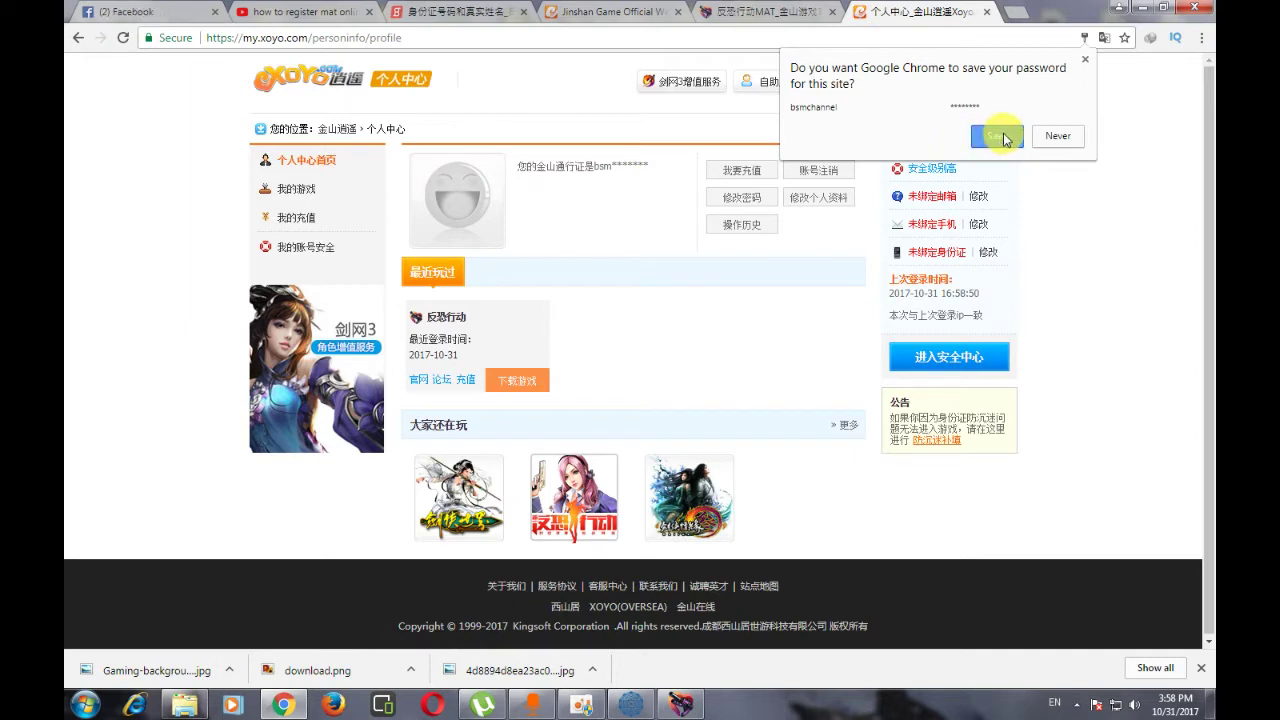
click(1004, 138)
click(1000, 100)
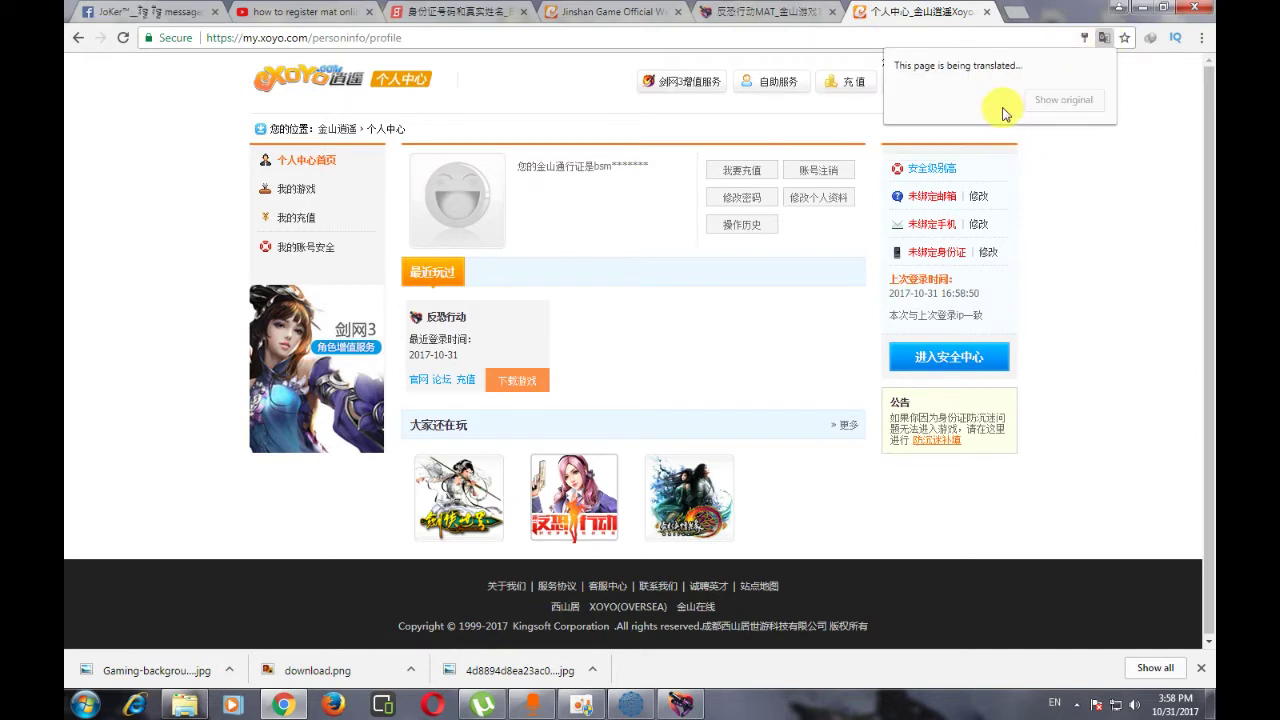
click(1085, 197)
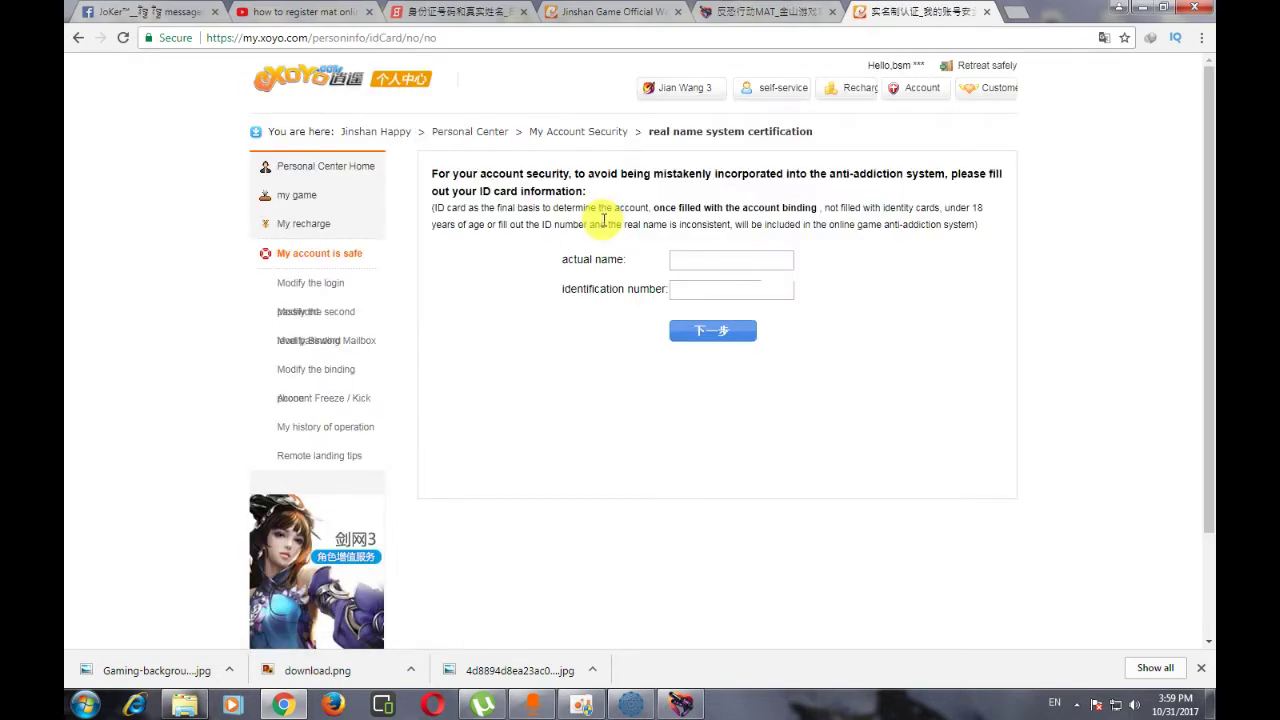
- Show the certification page in original Chinese and paste the real name into the name field
click(1104, 37)
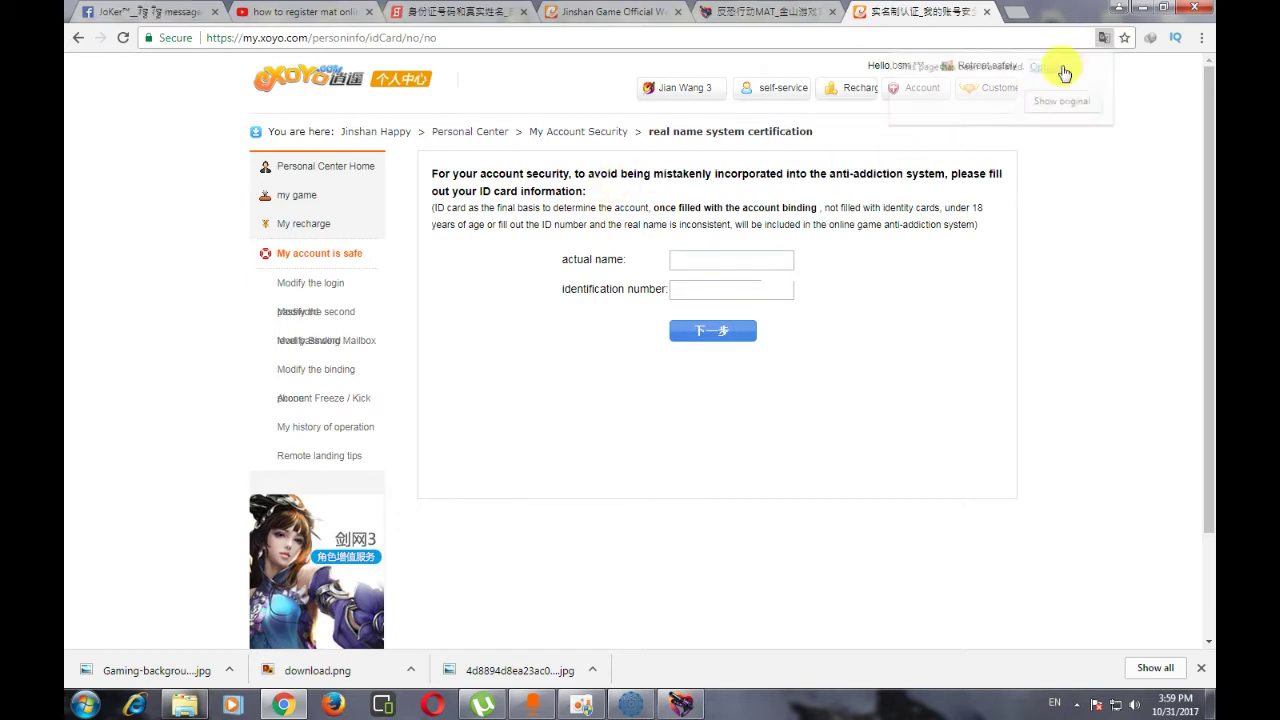
click(1058, 101)
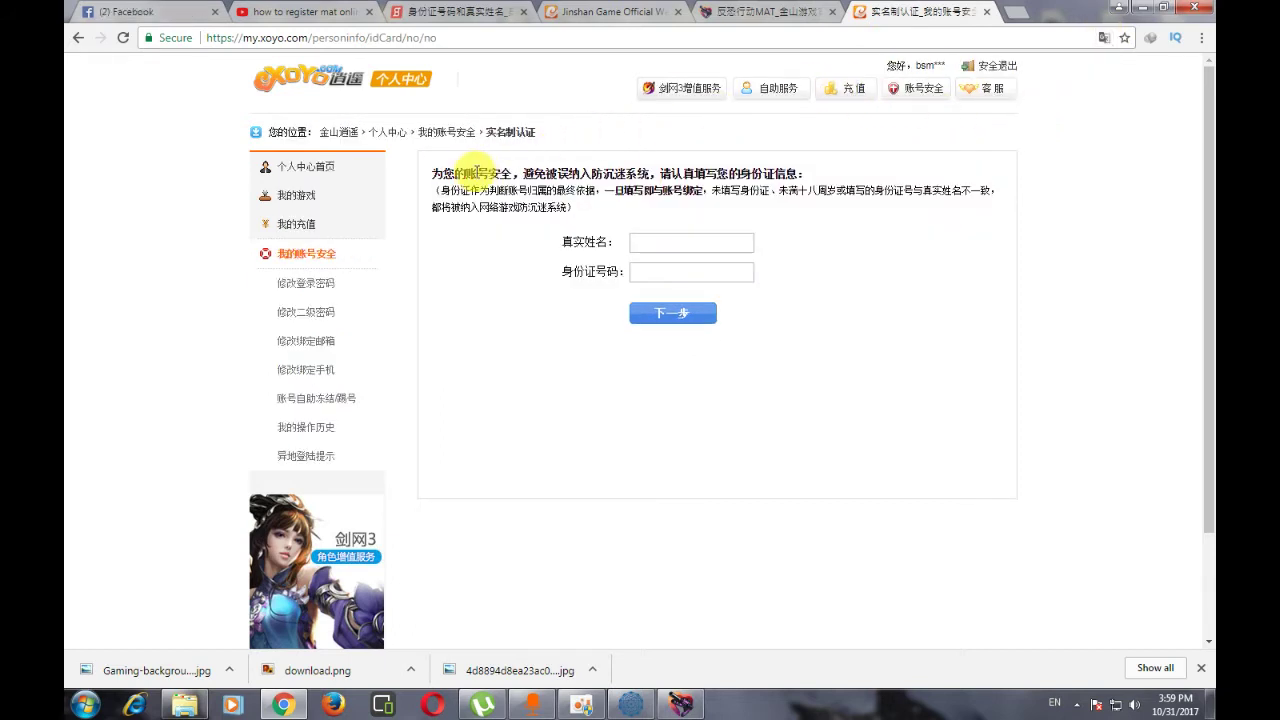
click(643, 243)
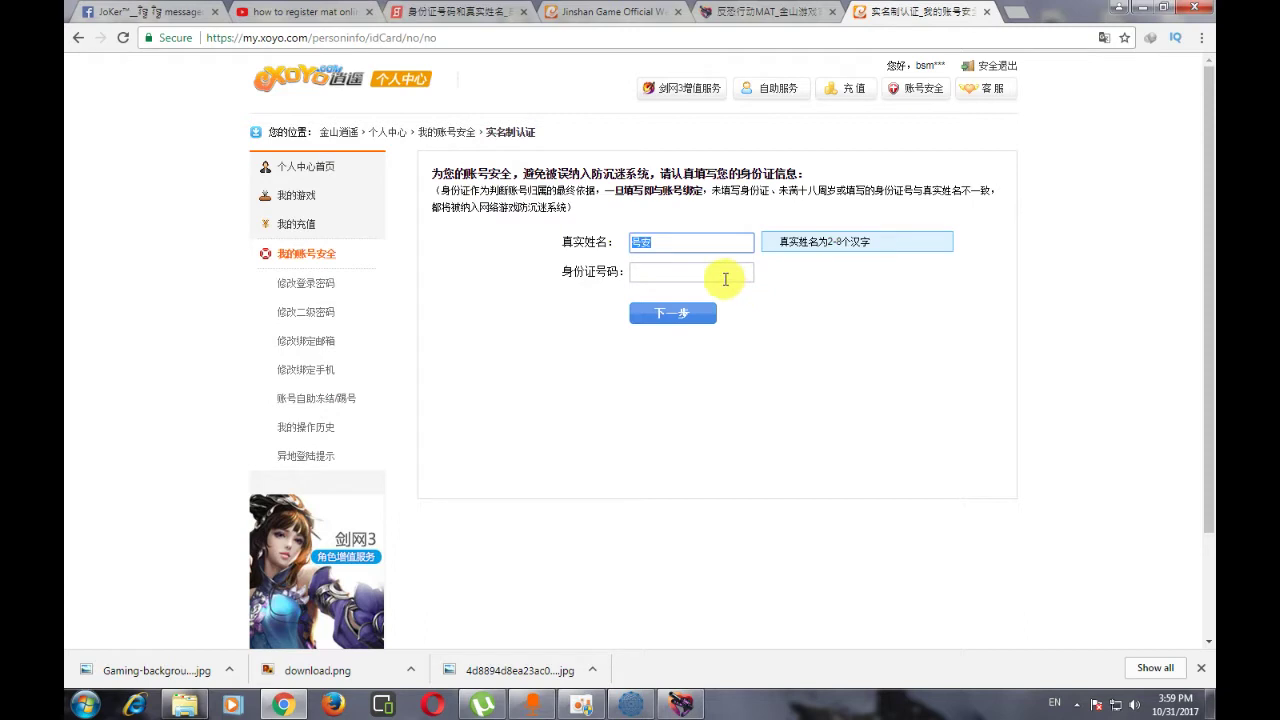
click(725, 279)
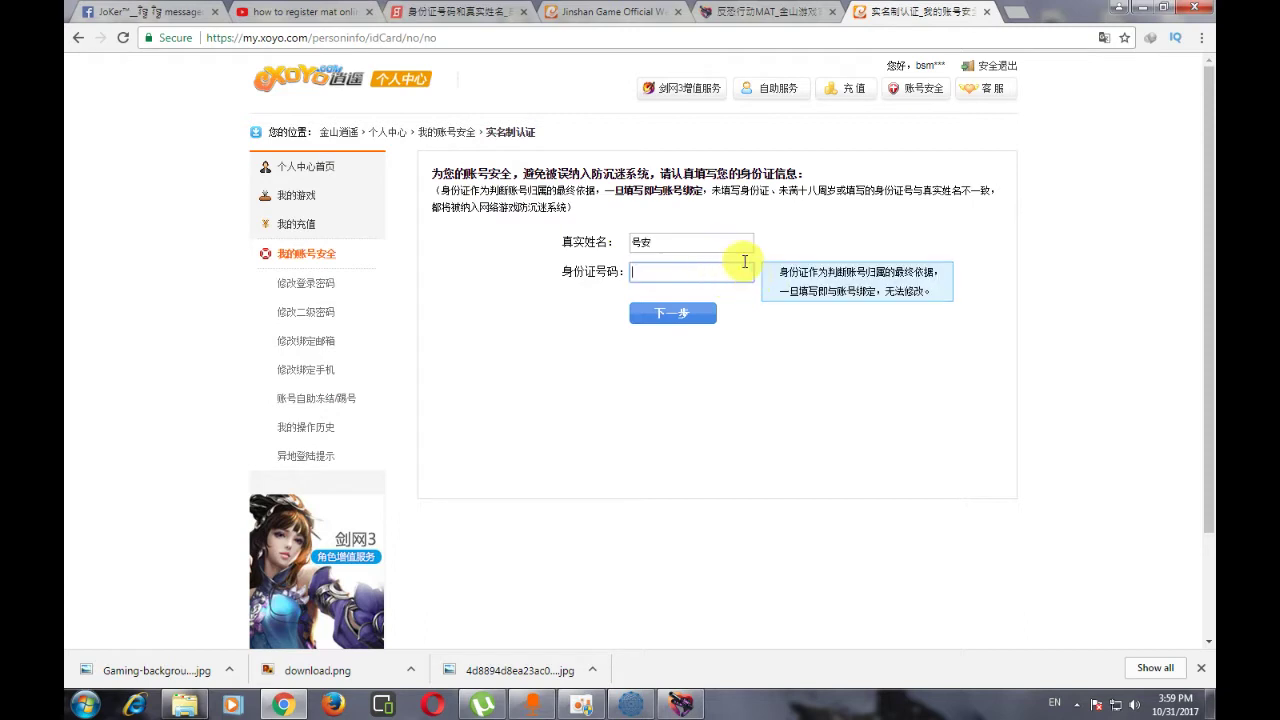
- Translate the certification page to English, focus the ID-number field, and switch to the 8684 lookup tab
click(1103, 42)
click(999, 101)
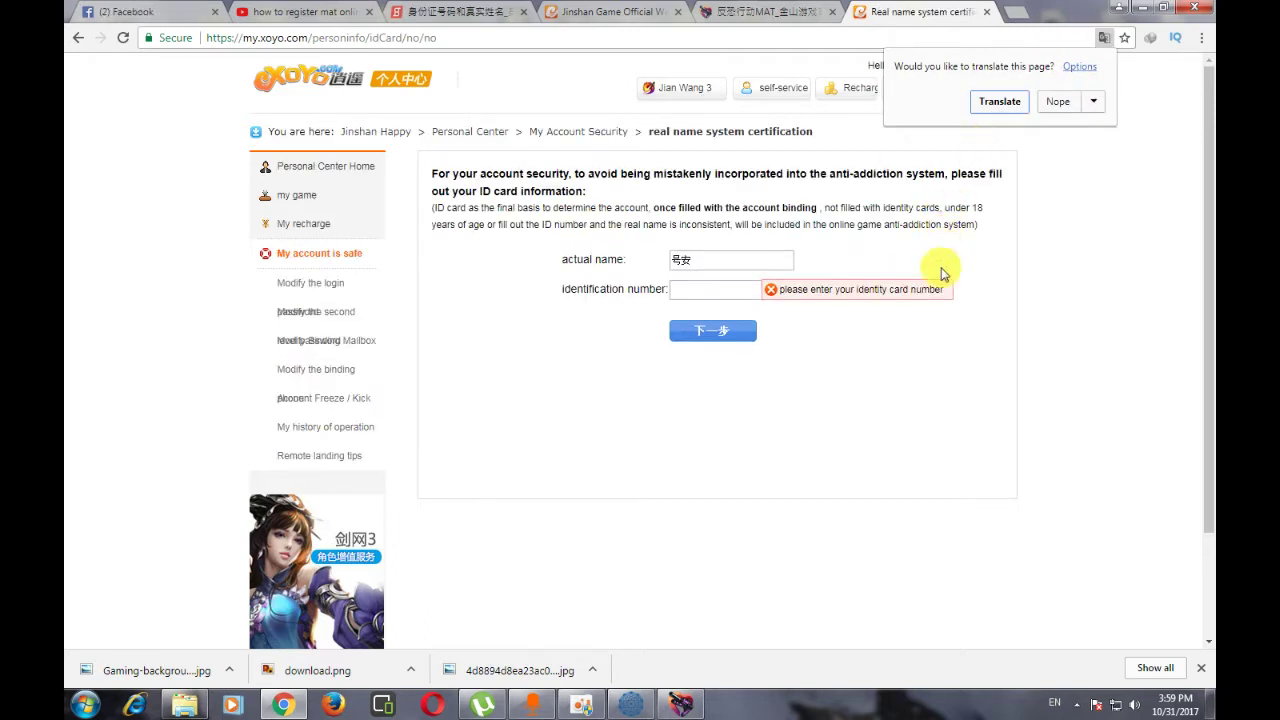
click(700, 289)
drag(560, 258, 651, 287)
click(651, 285)
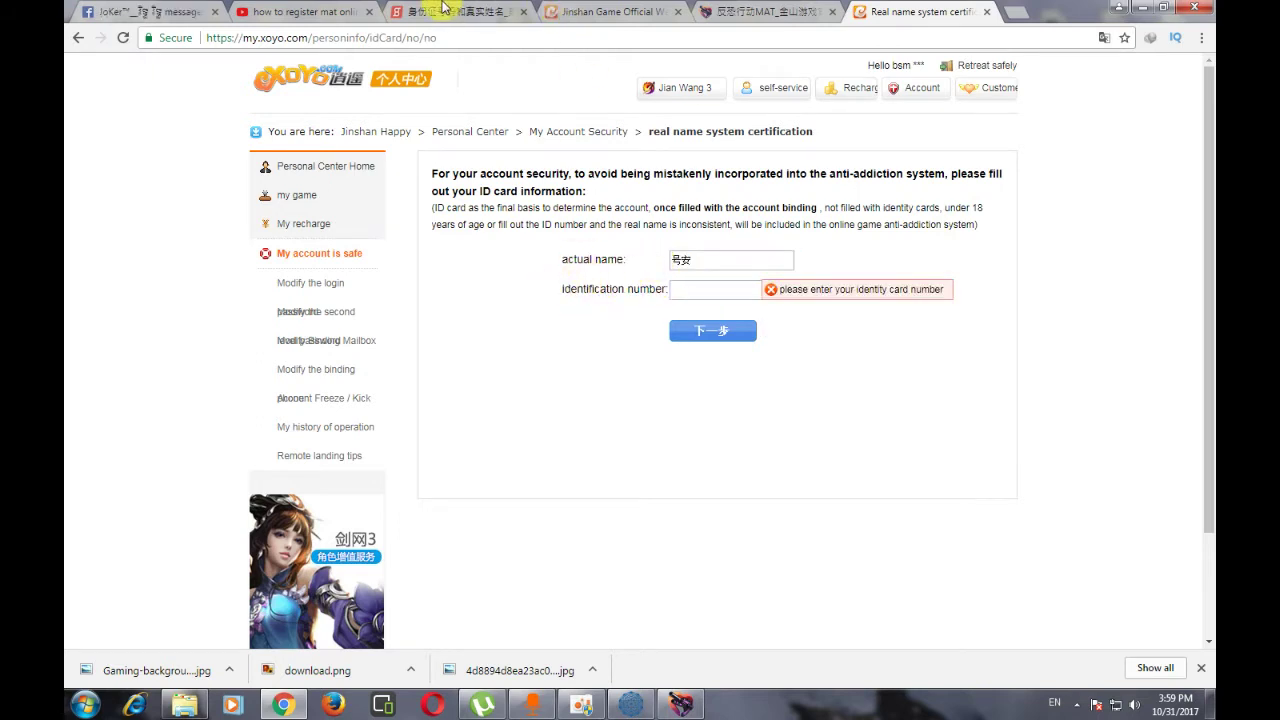
click(445, 10)
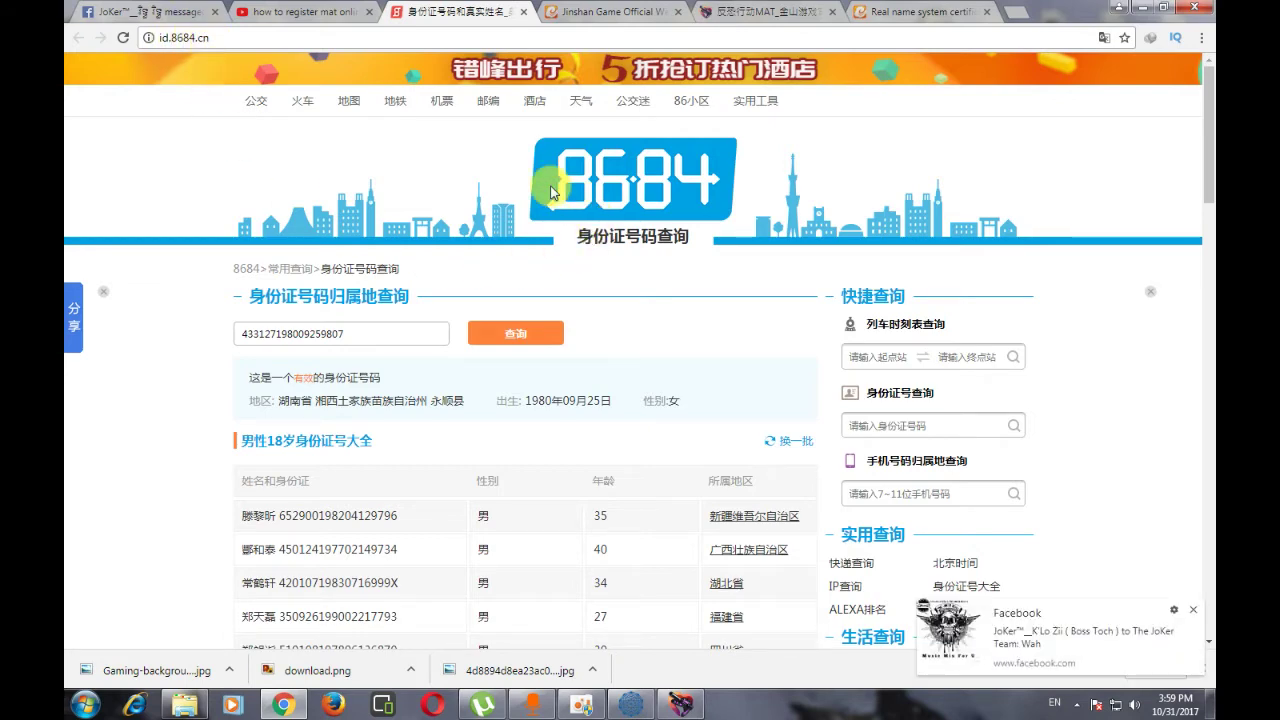
- Copy a sample ID number from 8684, paste it into the certification form, then submit and confirm
scroll(350, 363, down, 2)
drag(363, 174, 191, 177)
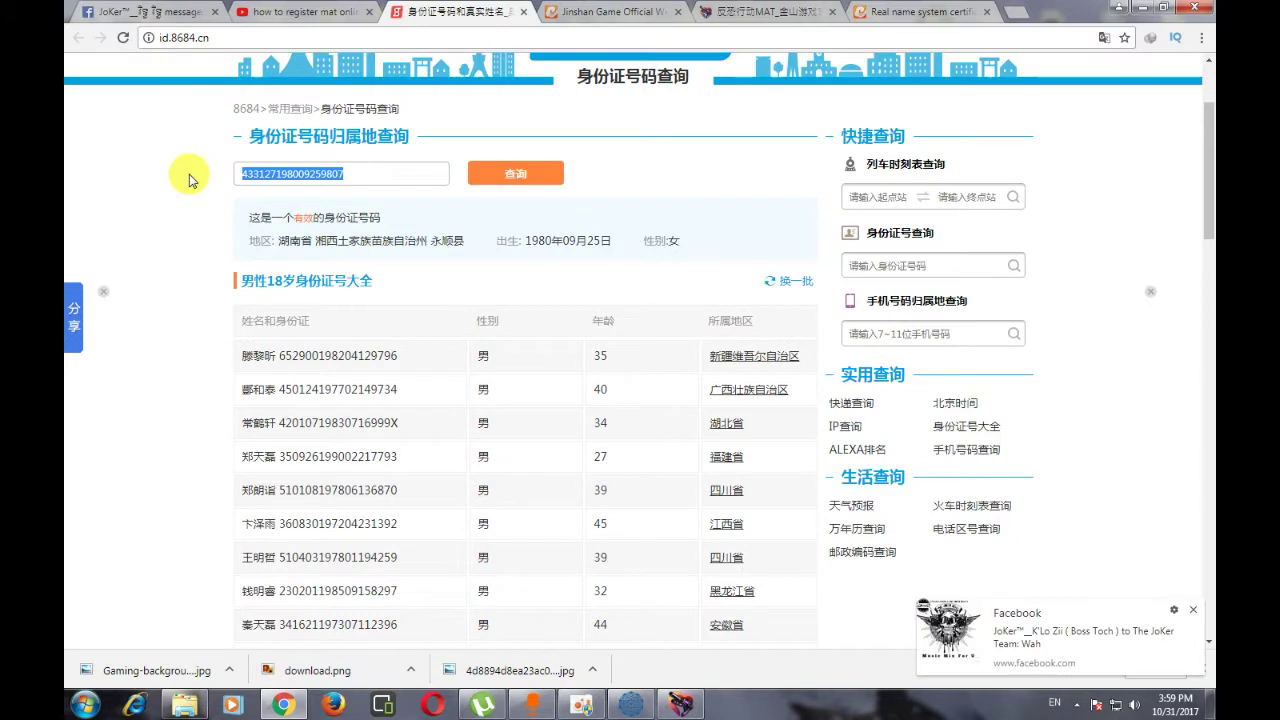
right_click(287, 178)
click(323, 203)
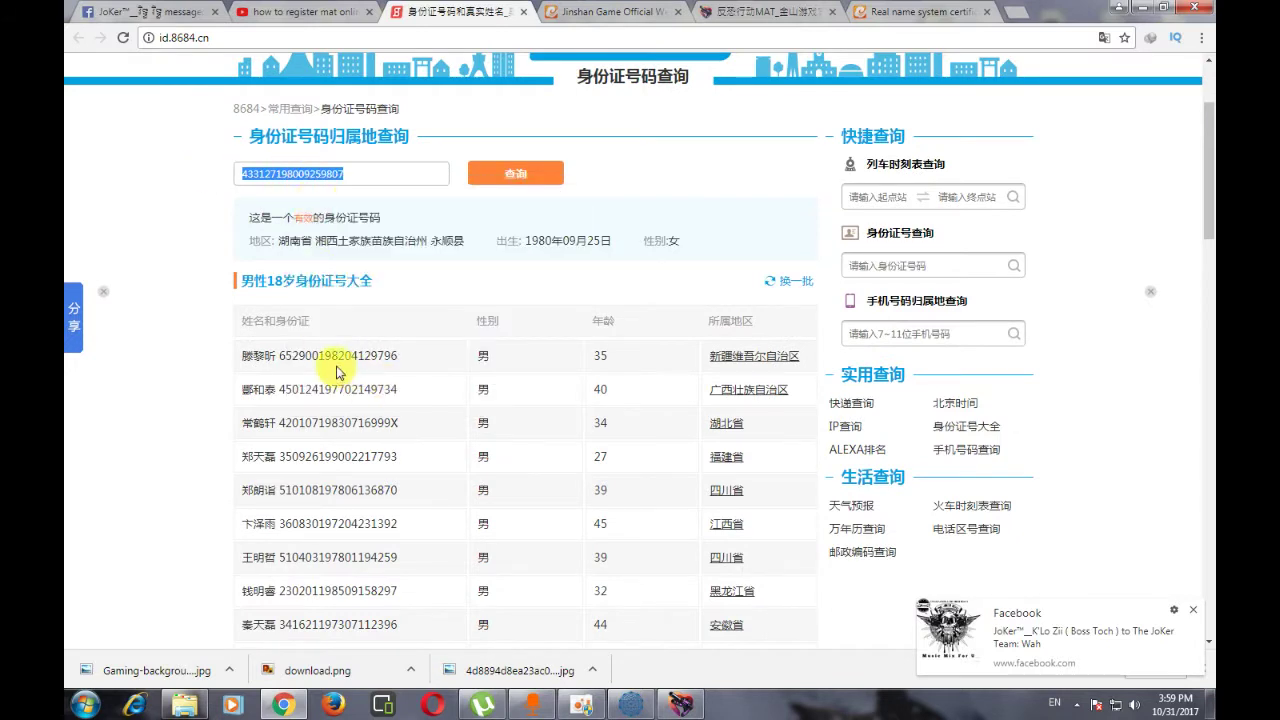
click(915, 12)
right_click(704, 290)
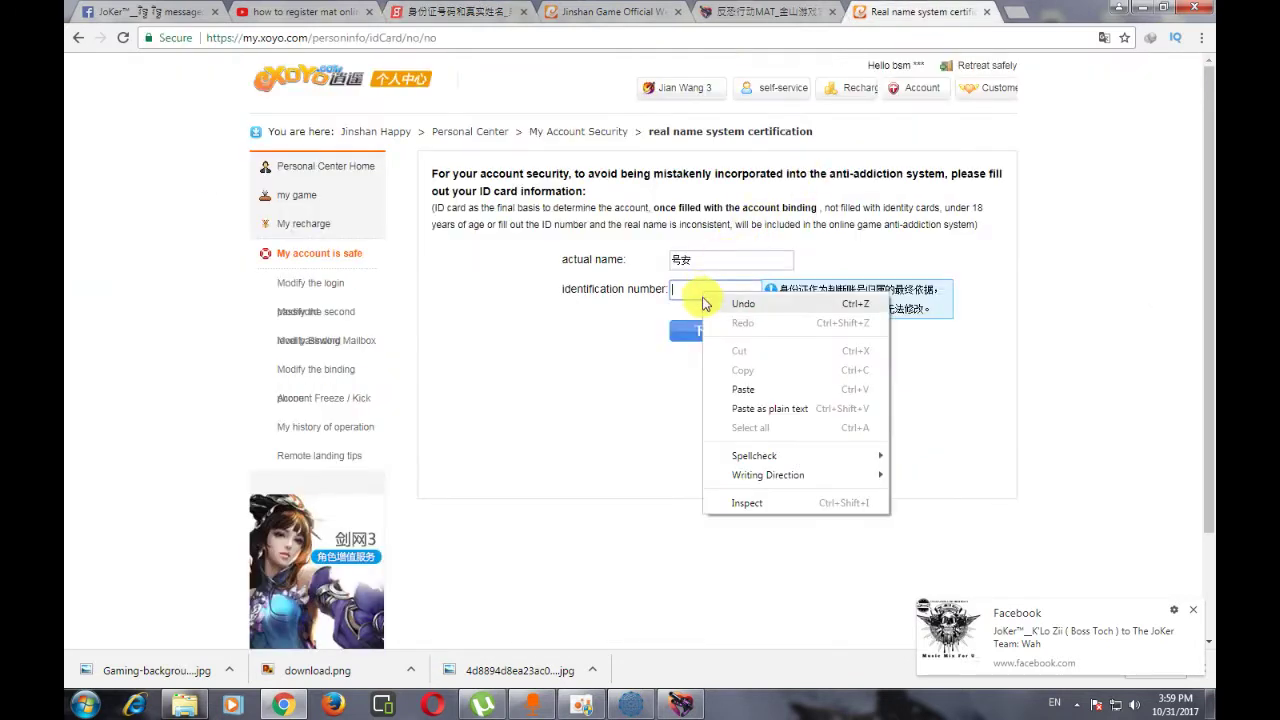
click(748, 389)
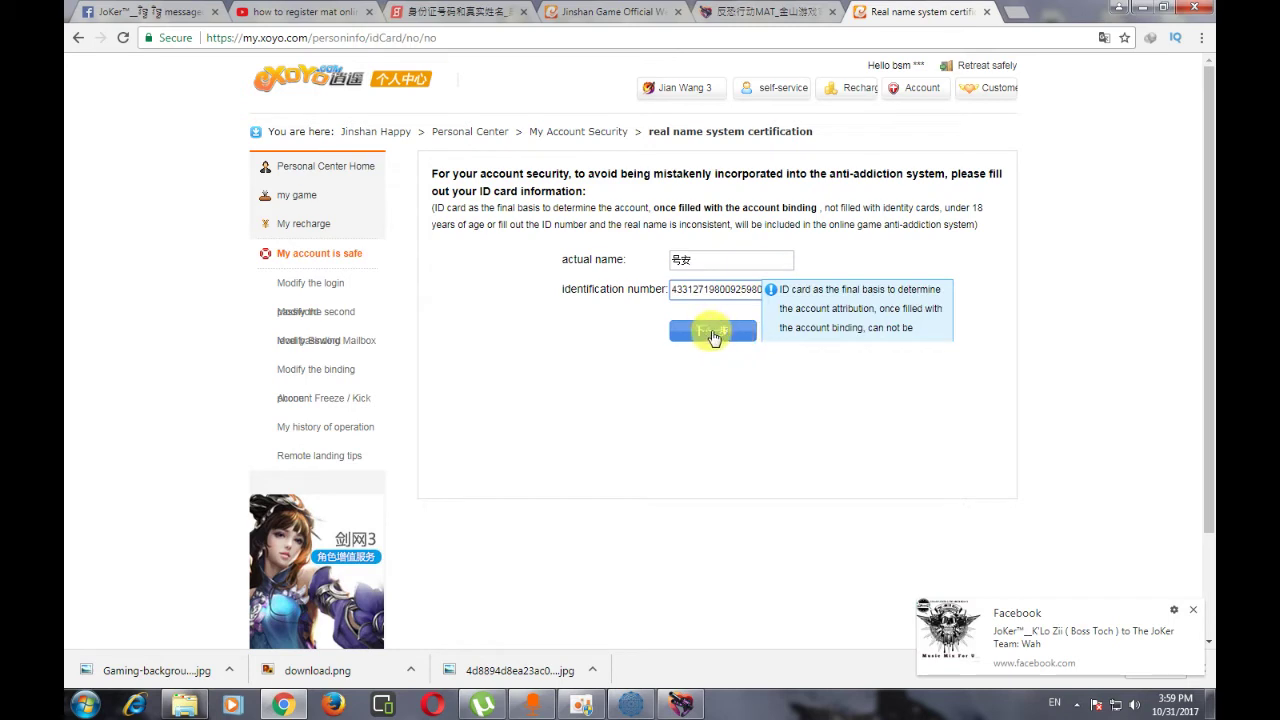
click(713, 331)
click(713, 277)
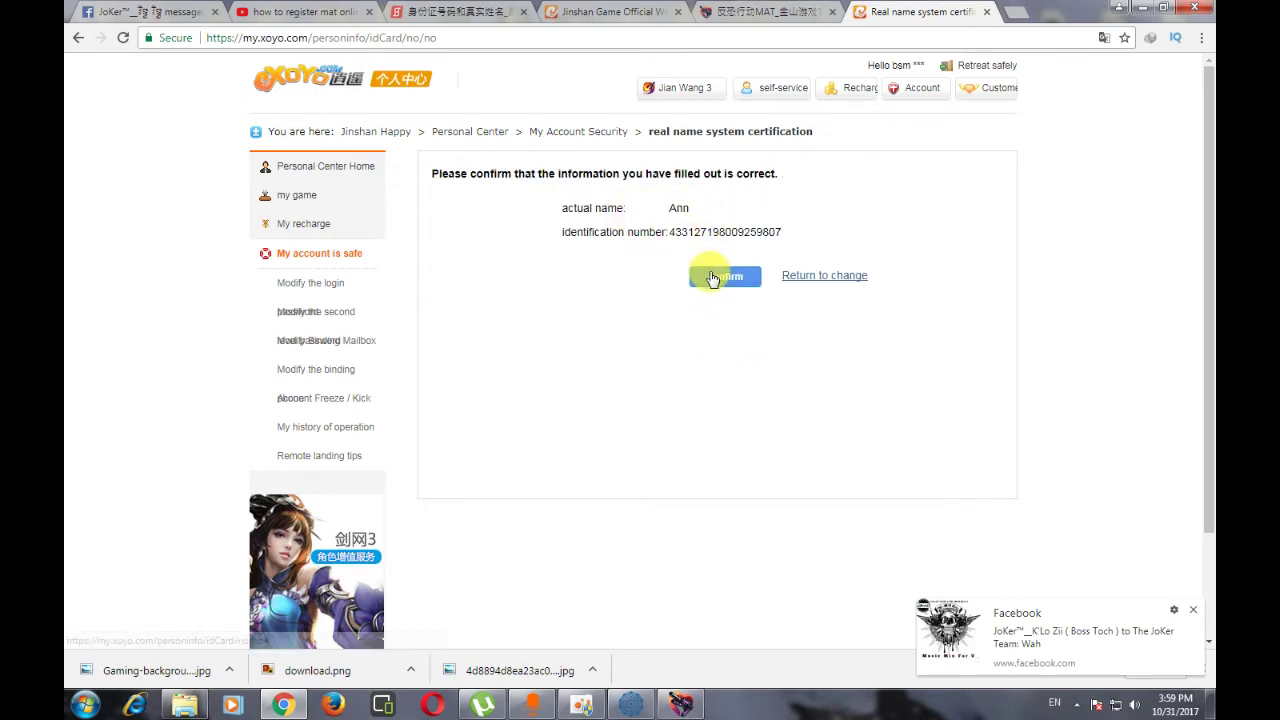
- Check the ID number on the 8684 lookup page, translated into English
click(445, 10)
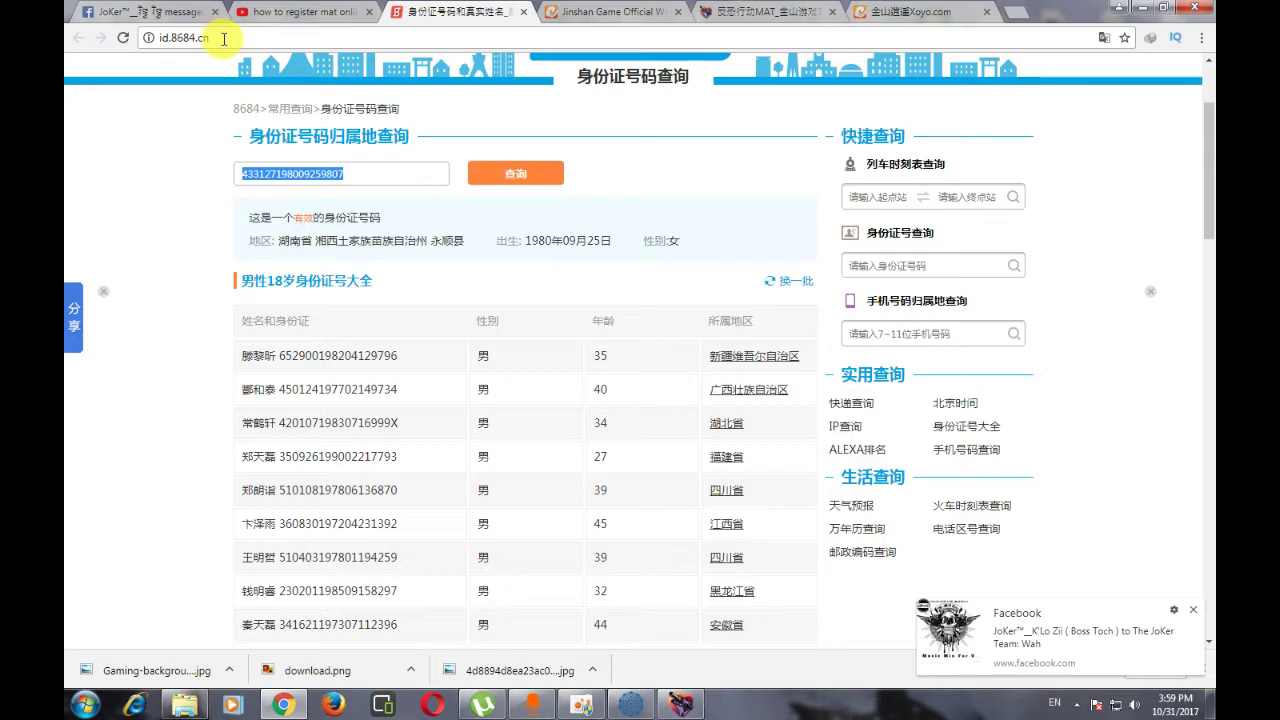
click(375, 160)
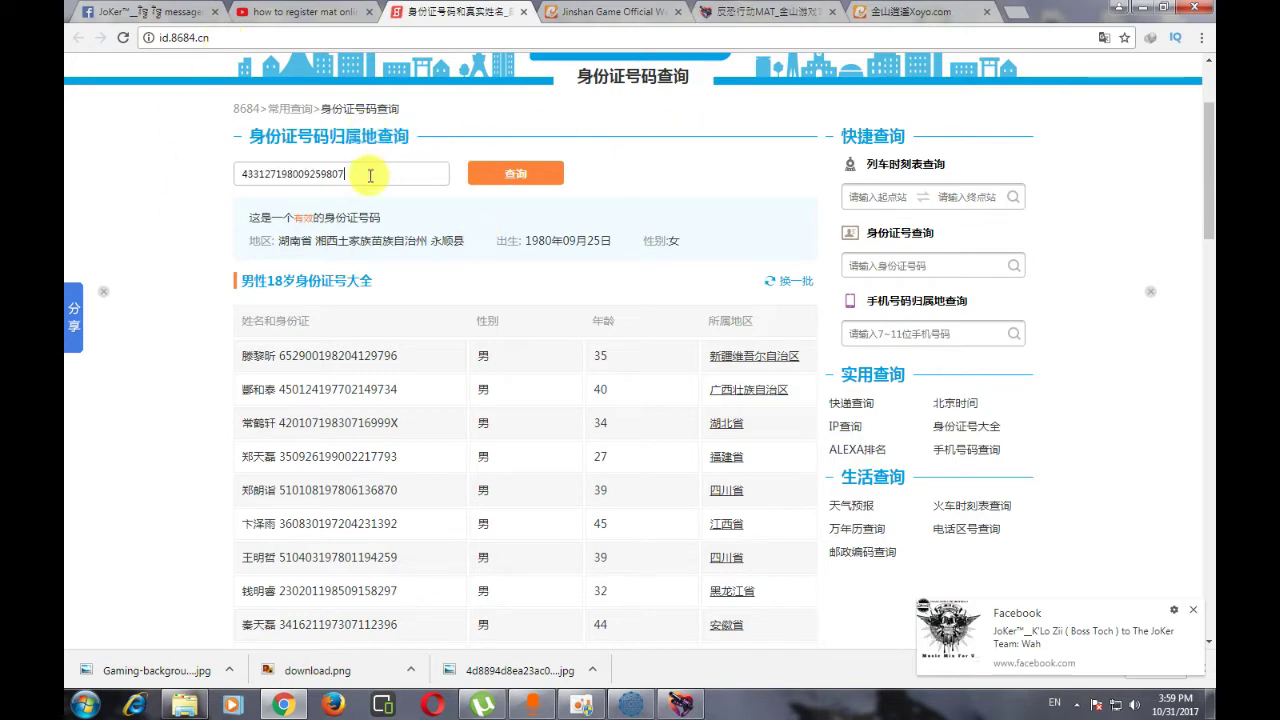
drag(366, 168, 220, 171)
click(712, 157)
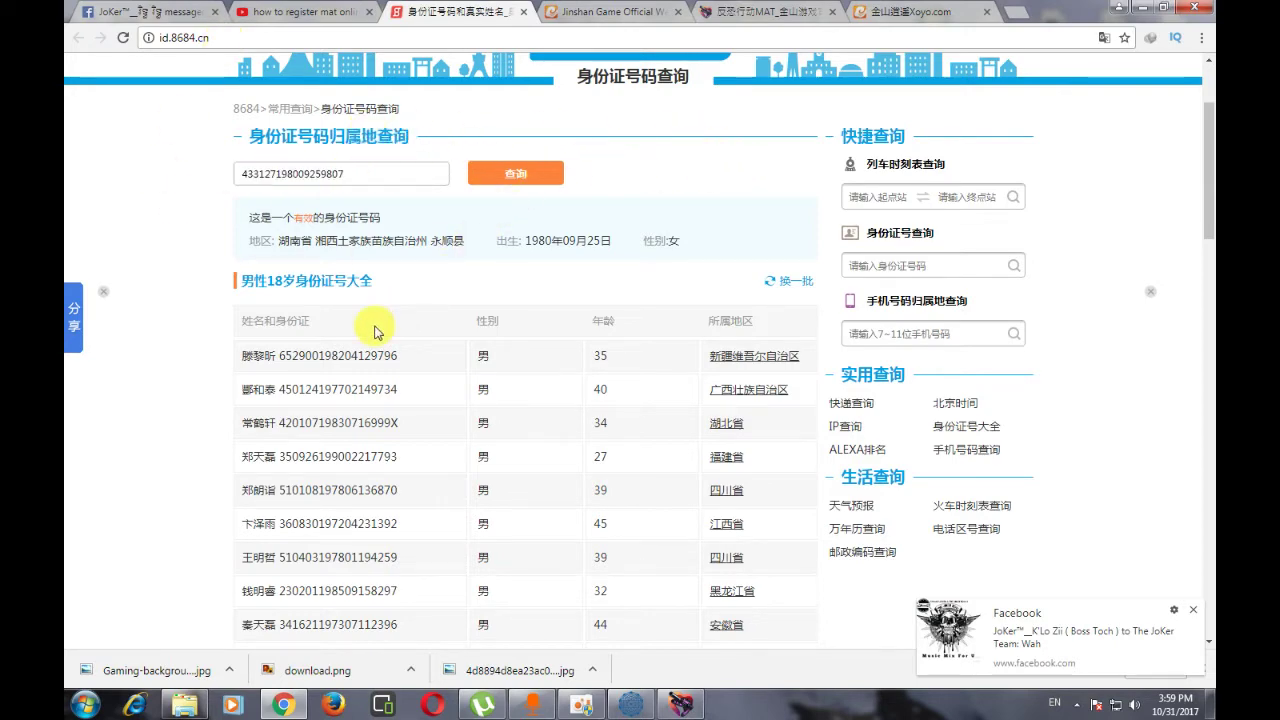
scroll(320, 370, down, 3)
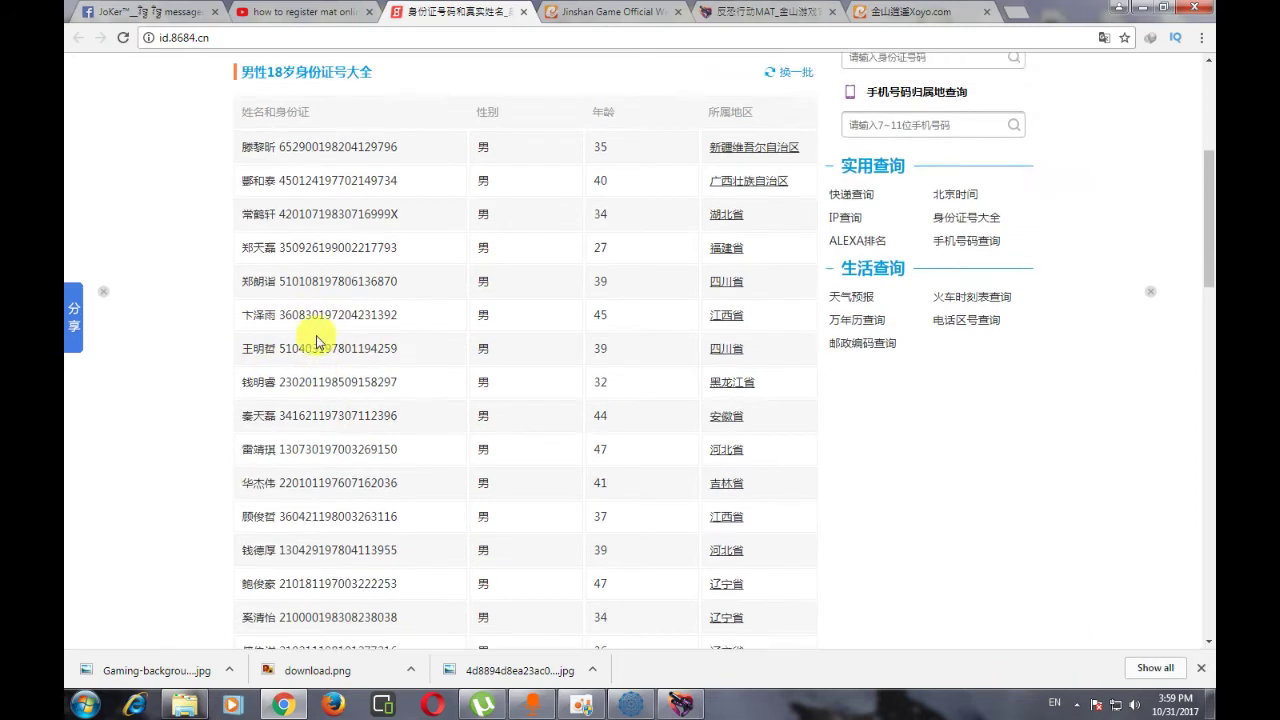
scroll(320, 320, up, 3)
click(1104, 37)
click(1003, 99)
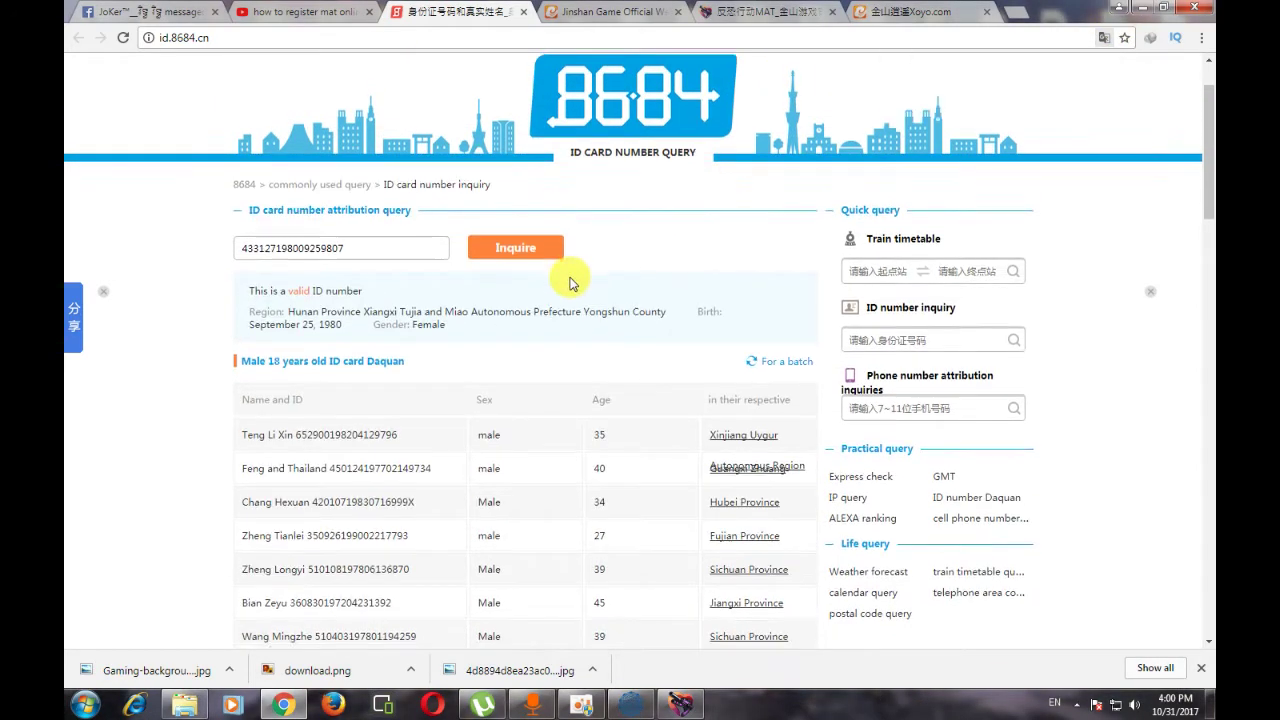
scroll(600, 275, down, 1)
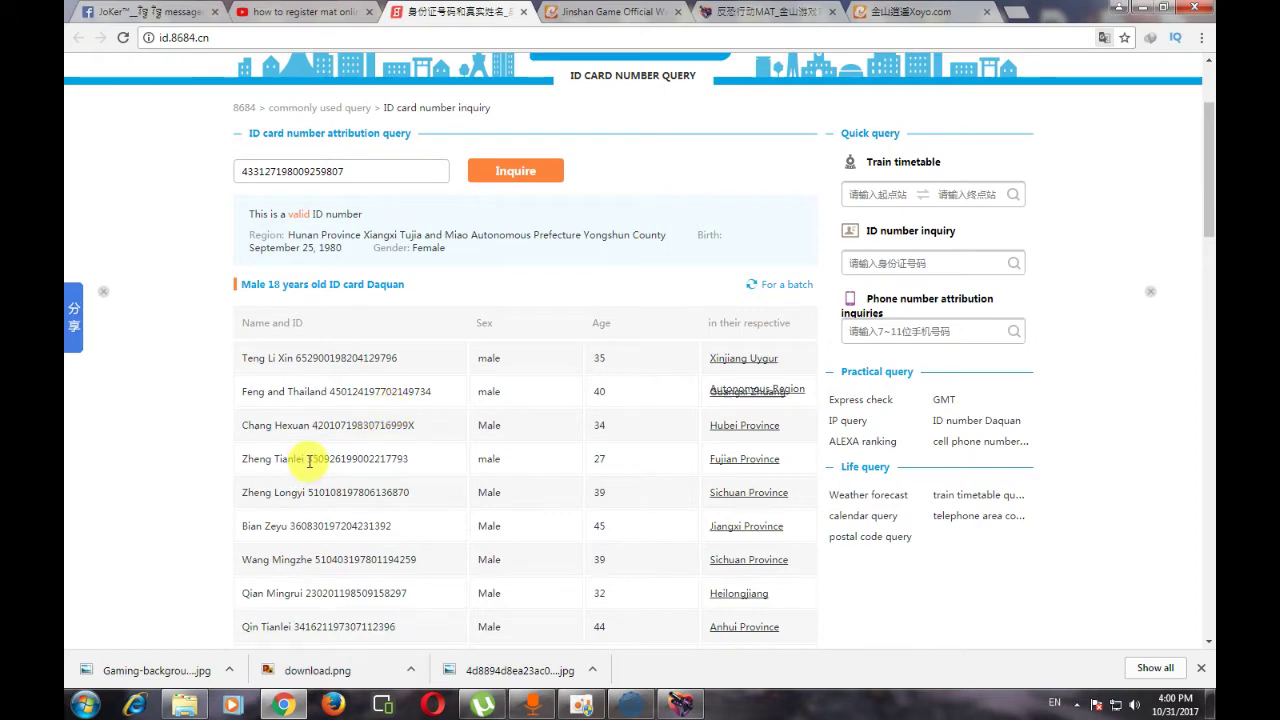
scroll(545, 300, up, 2)
- Set Chrome to always translate Chinese, read the binding success message, and return to the user center
click(883, 28)
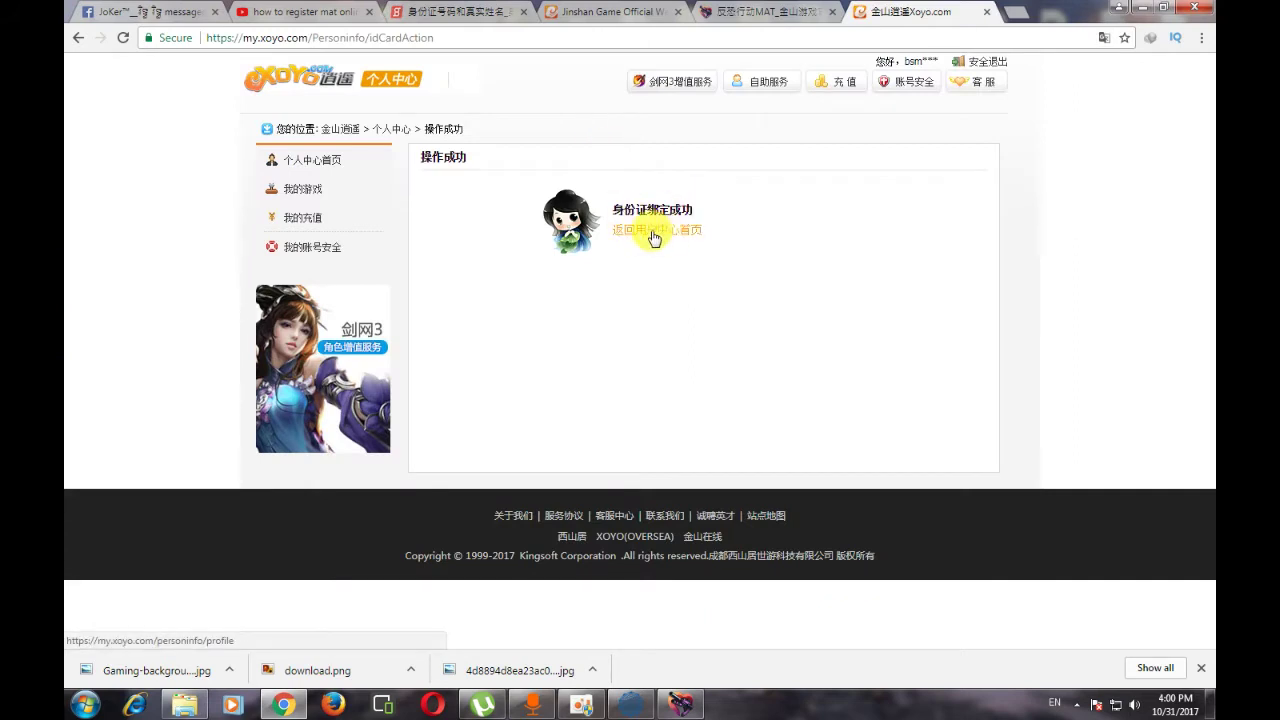
click(1104, 37)
click(1065, 97)
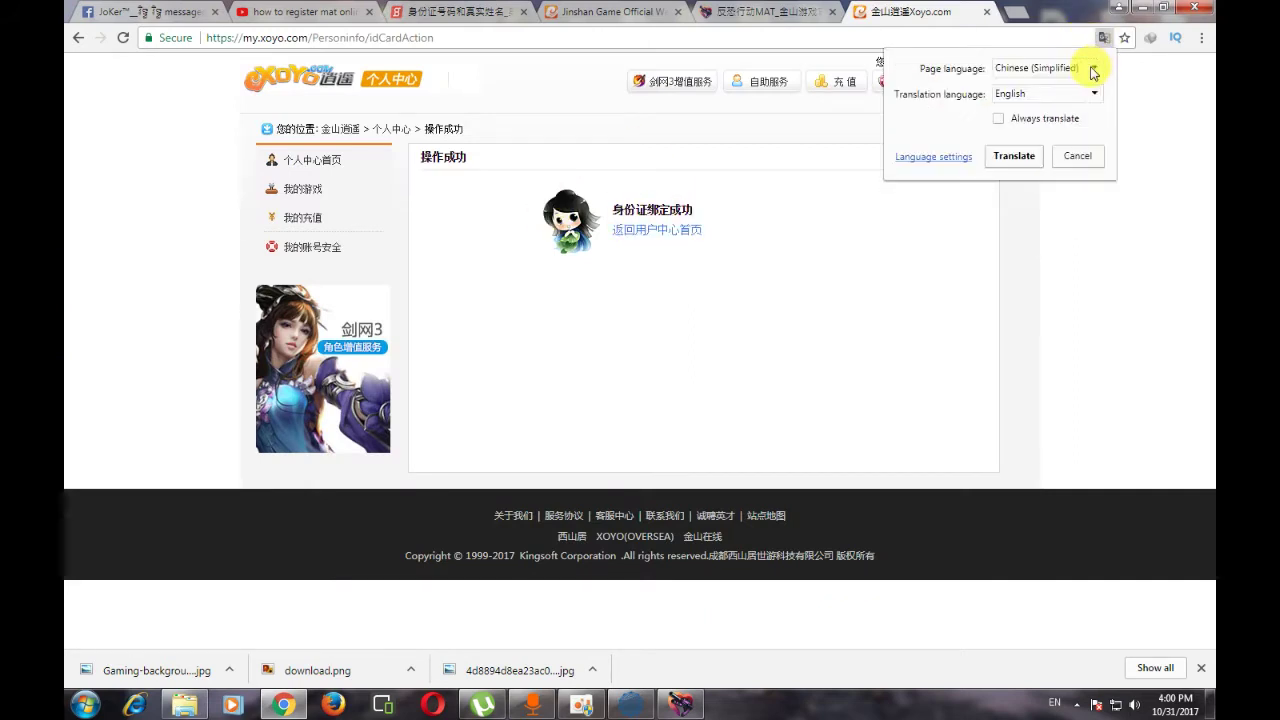
click(998, 118)
click(1010, 158)
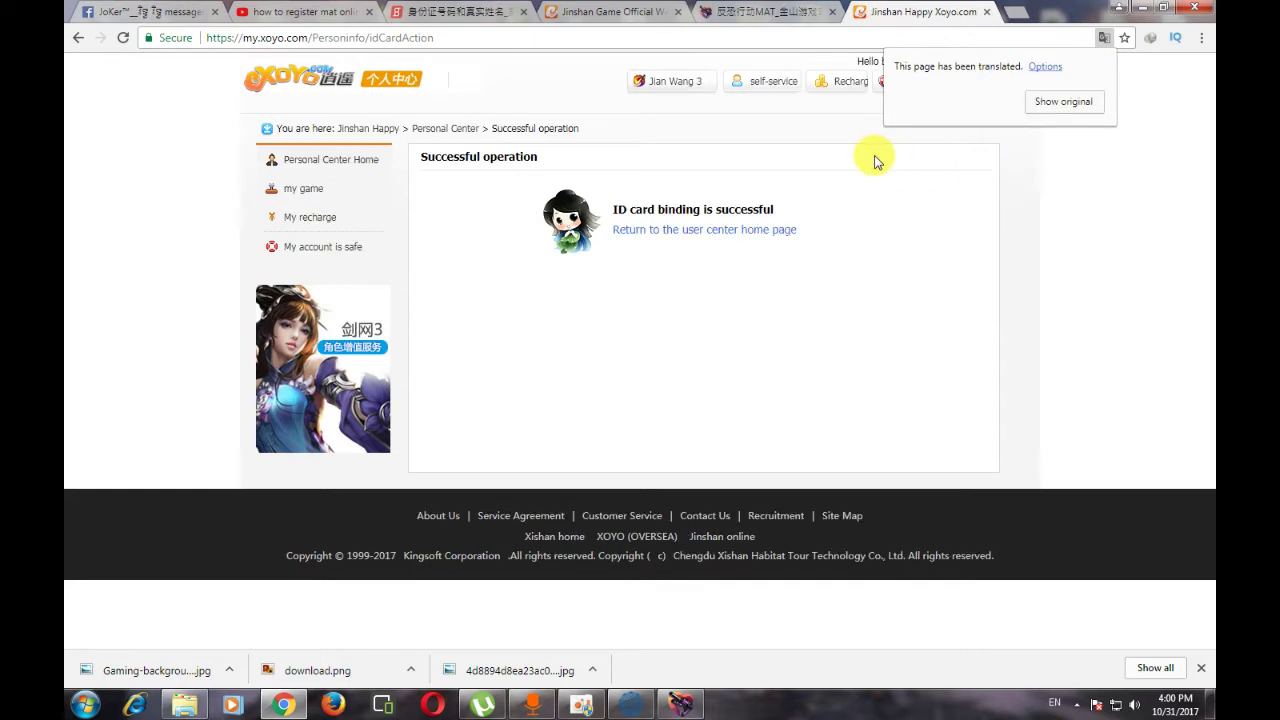
drag(627, 208, 812, 213)
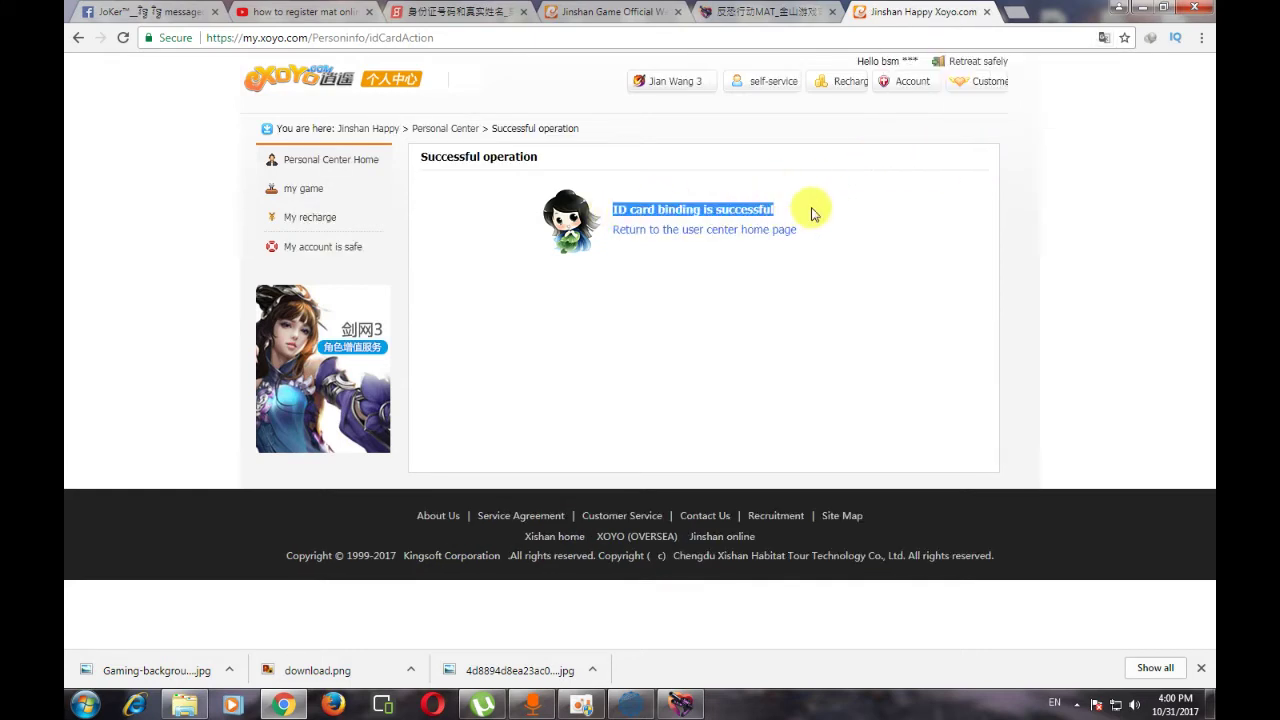
click(815, 215)
click(695, 236)
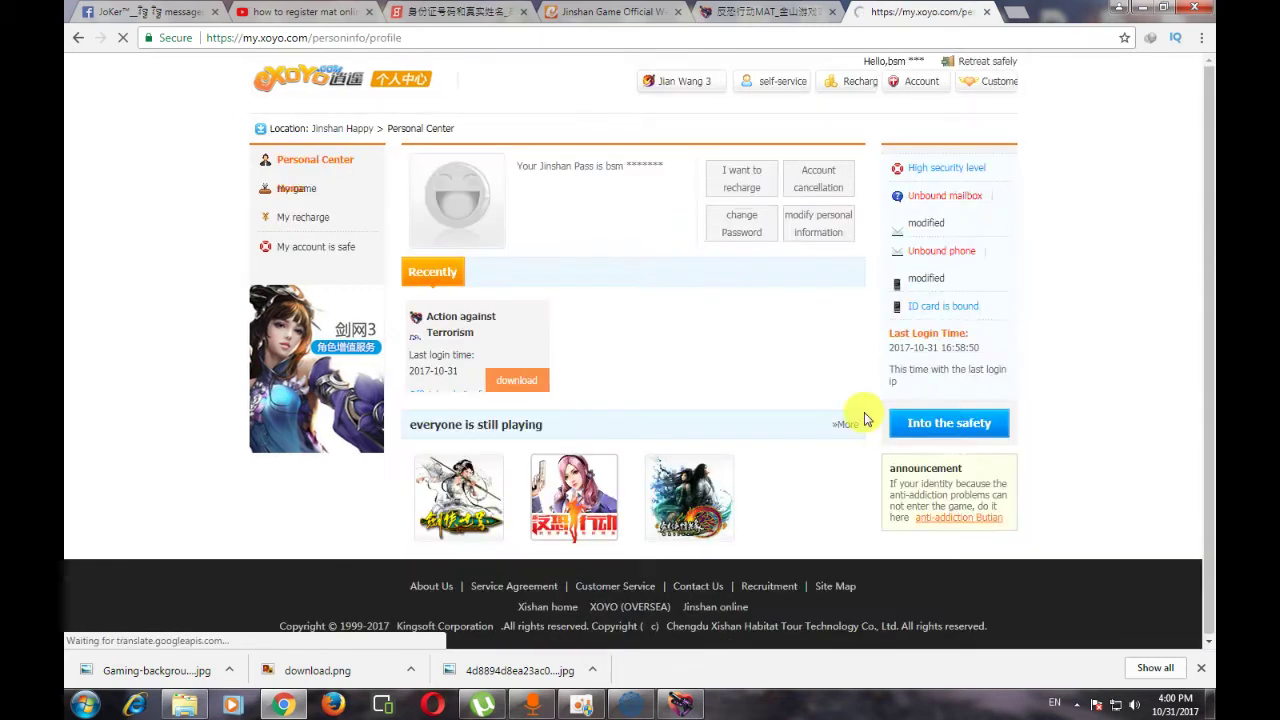
- Submit the account e-mail on the anti-addiction verification page, confirm it, and return to the user center
click(953, 527)
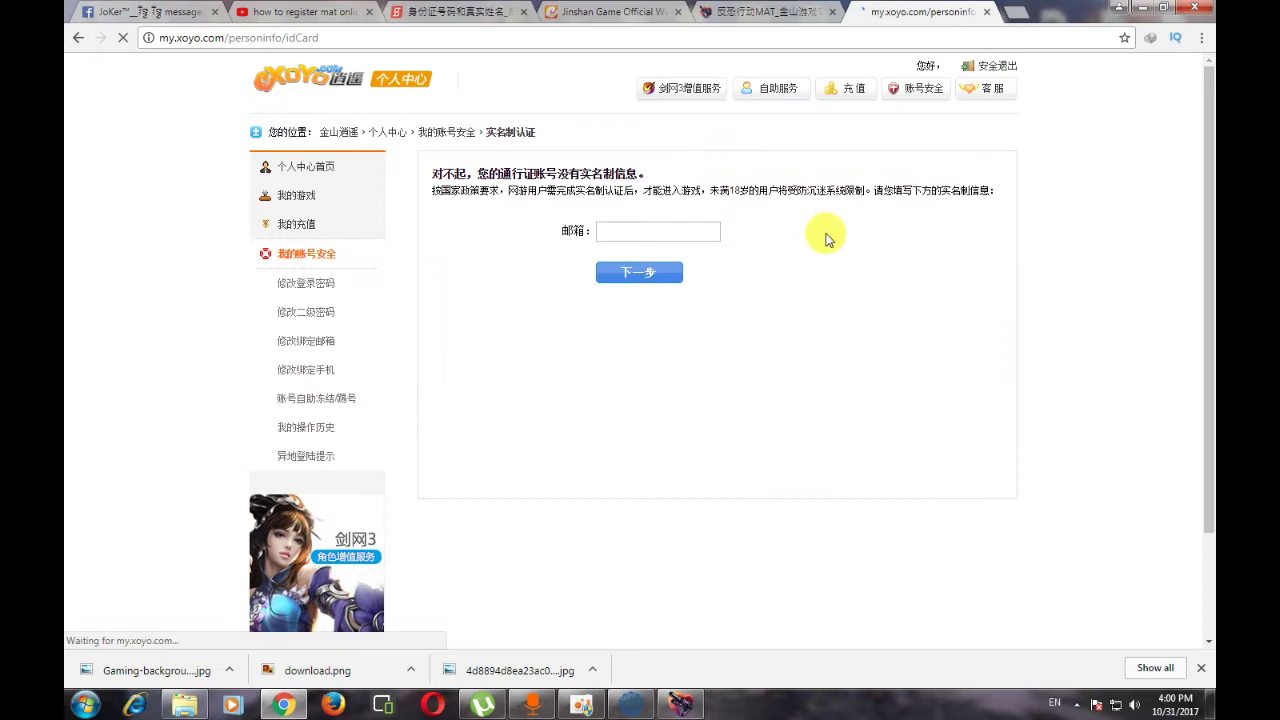
click(645, 234)
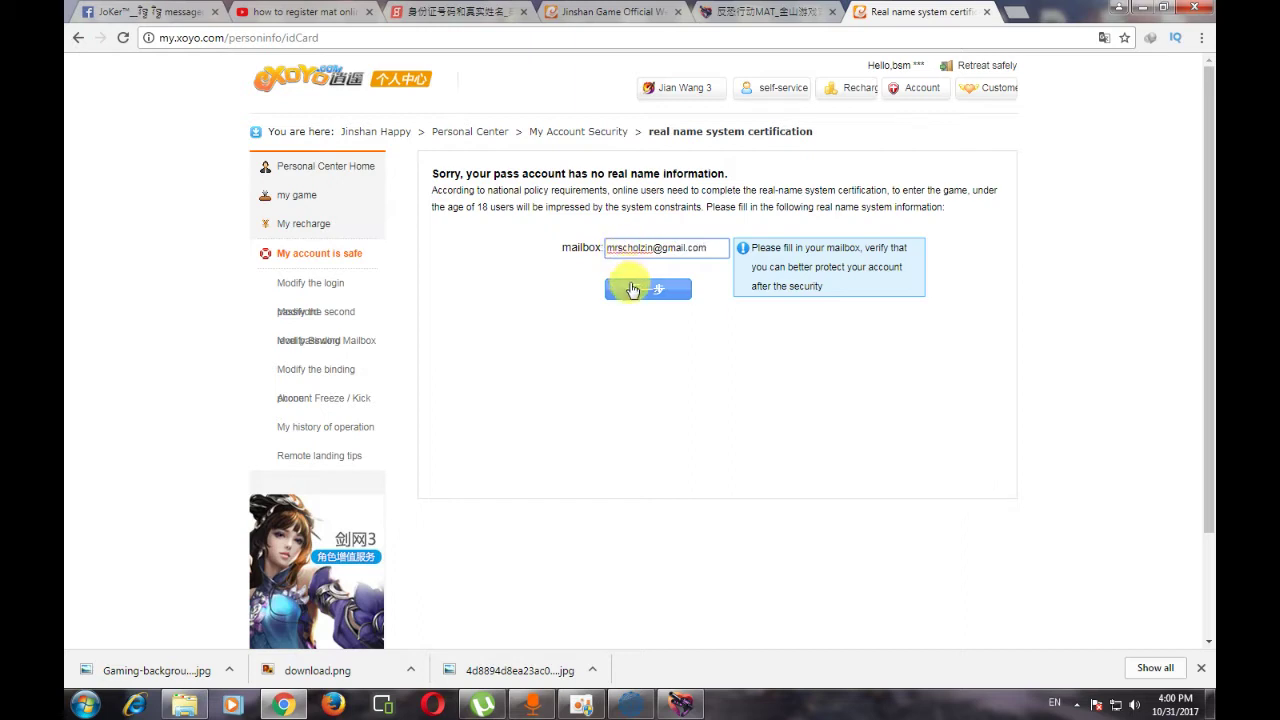
click(660, 290)
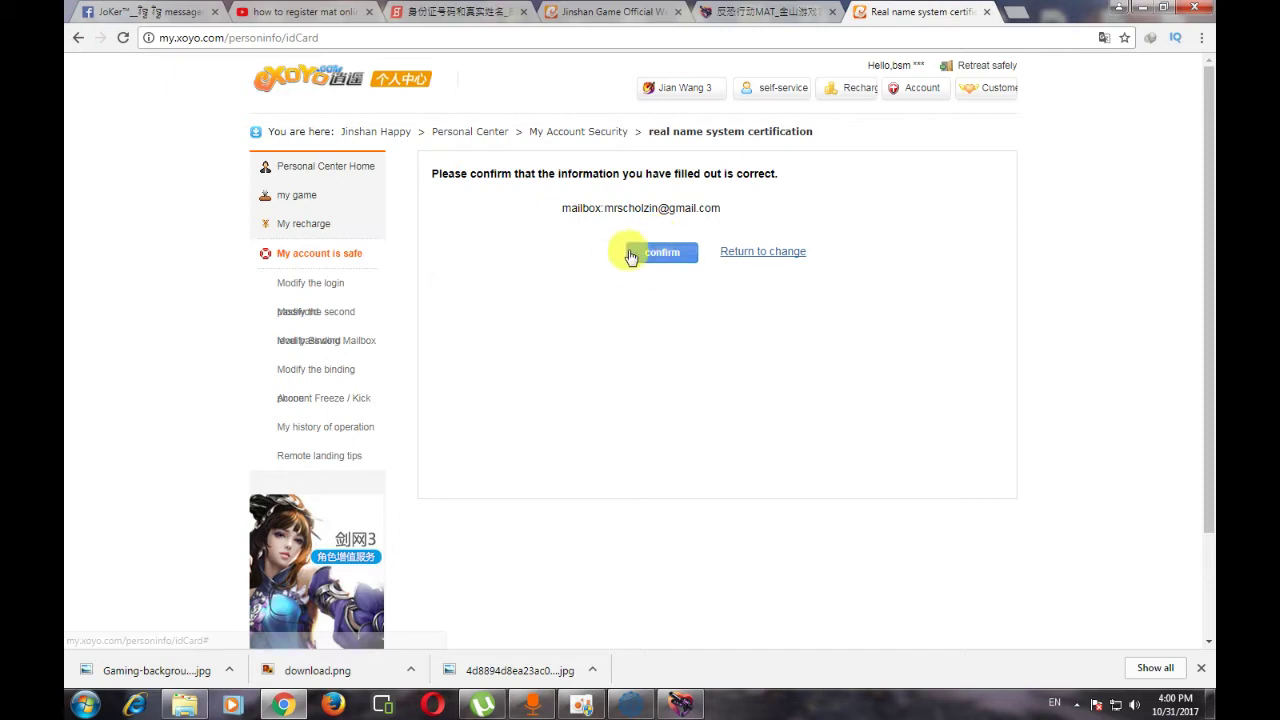
click(659, 256)
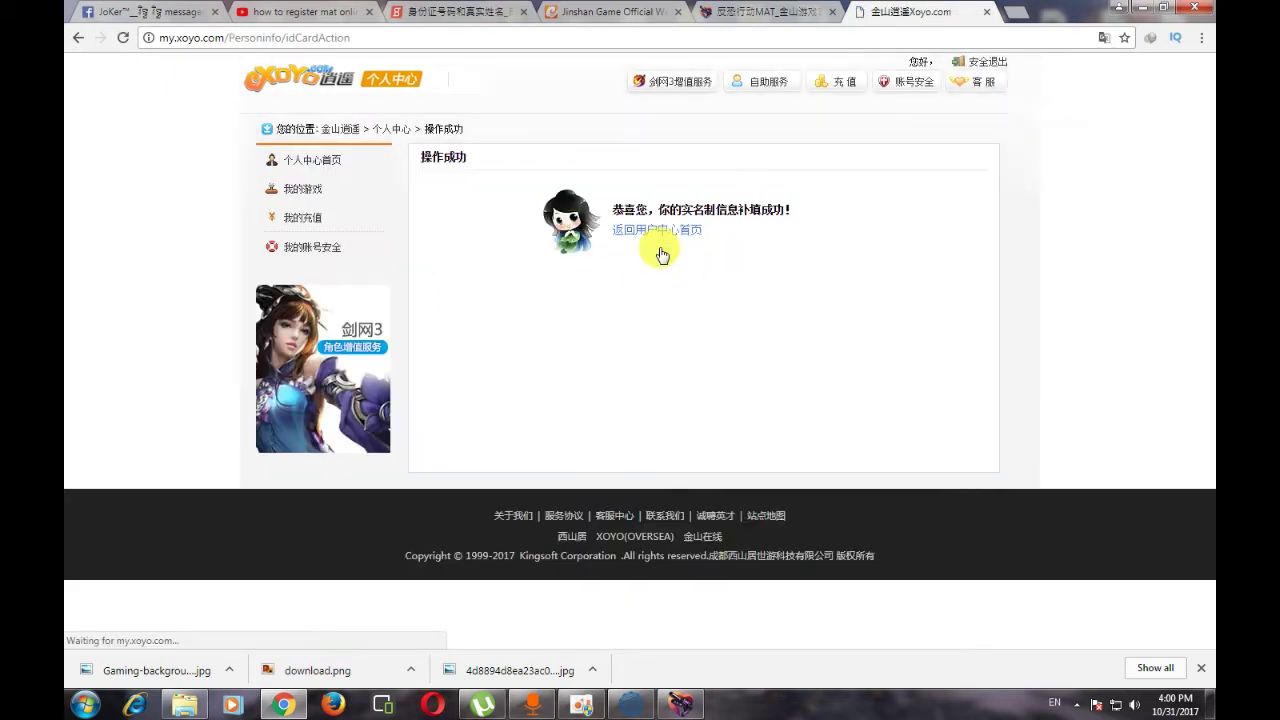
drag(611, 209, 900, 209)
click(891, 212)
double_click(891, 212)
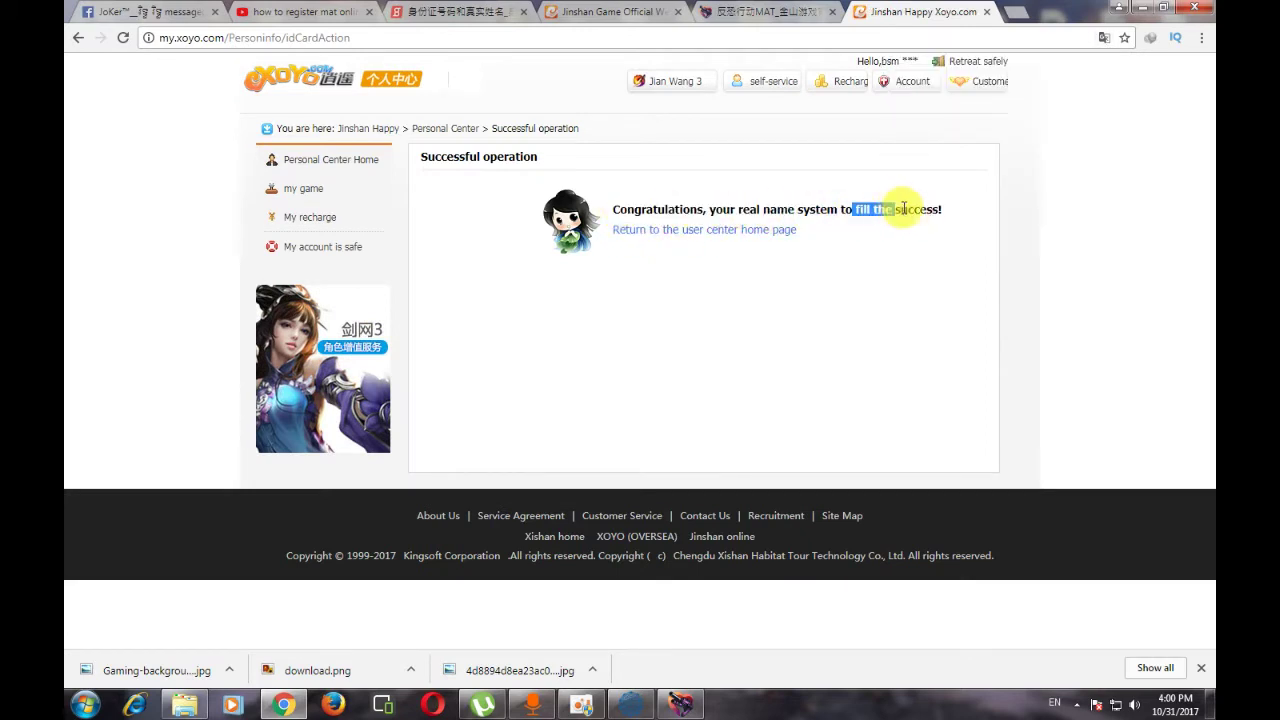
click(690, 238)
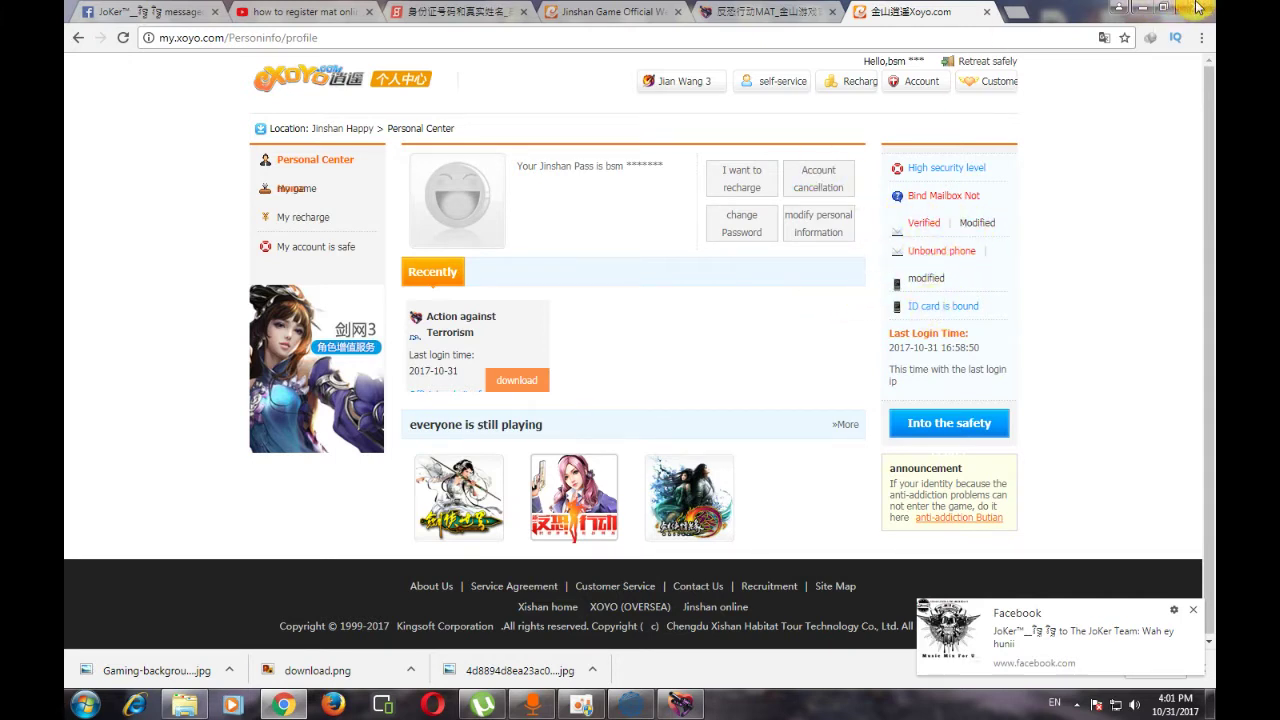
- Minimize Chrome, hide the black game window, and refresh the desktop
click(1140, 8)
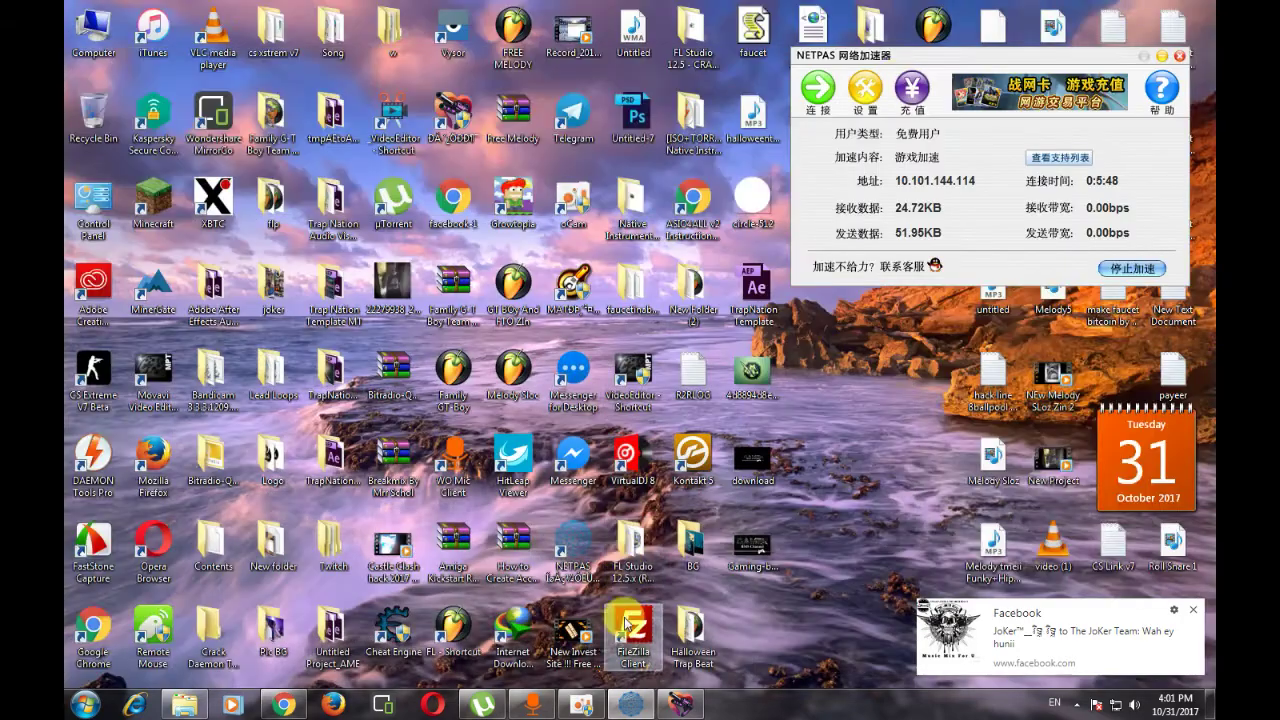
click(665, 706)
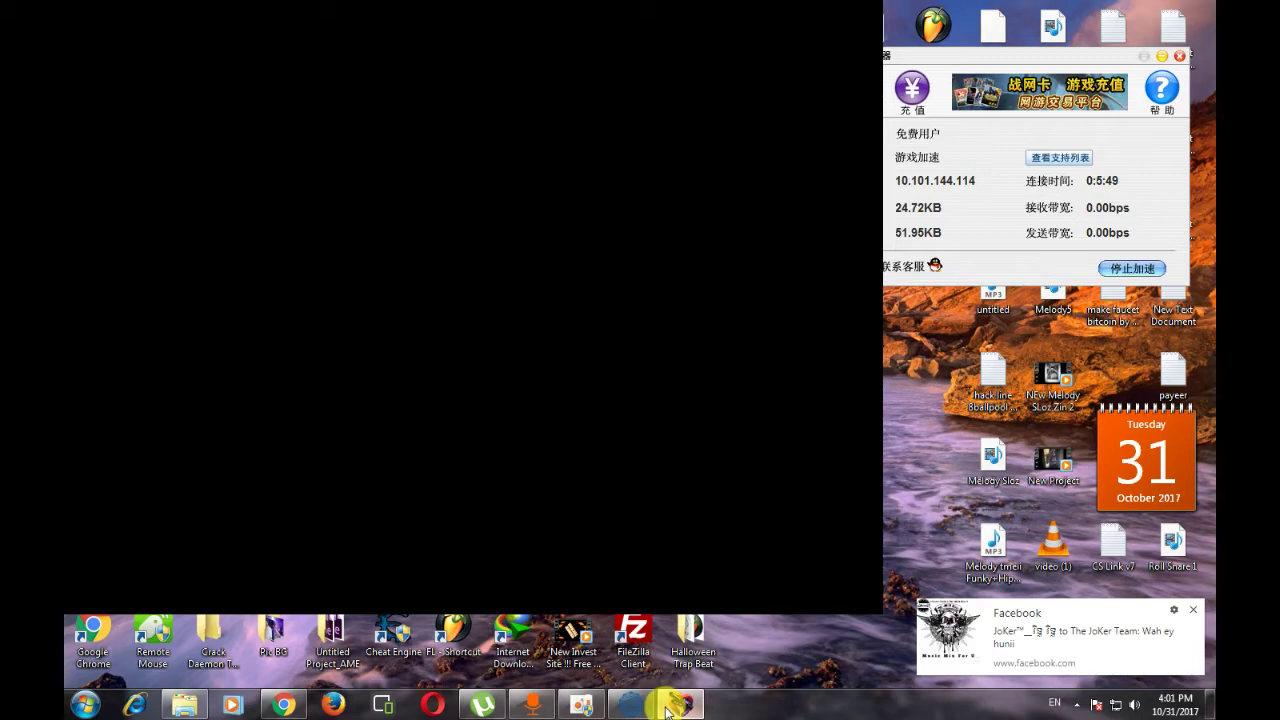
click(665, 705)
key(super)
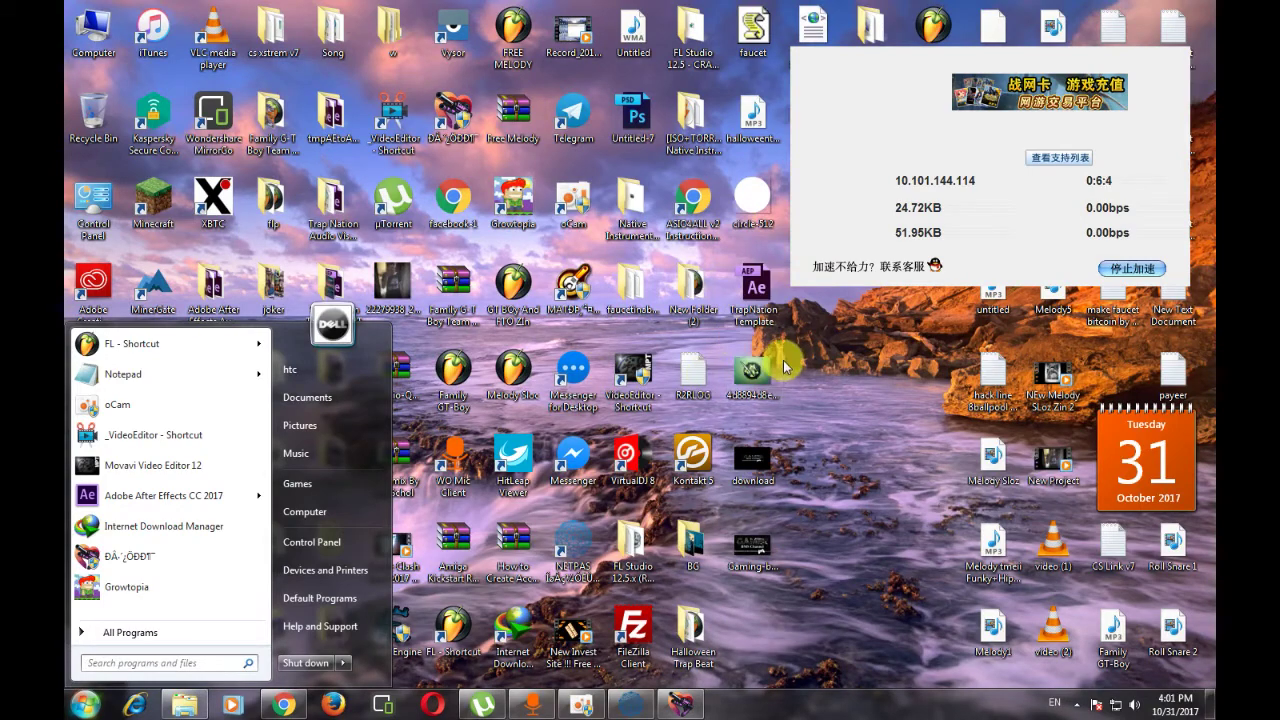
click(834, 354)
right_click(834, 354)
click(862, 400)
right_click(847, 381)
click(883, 427)
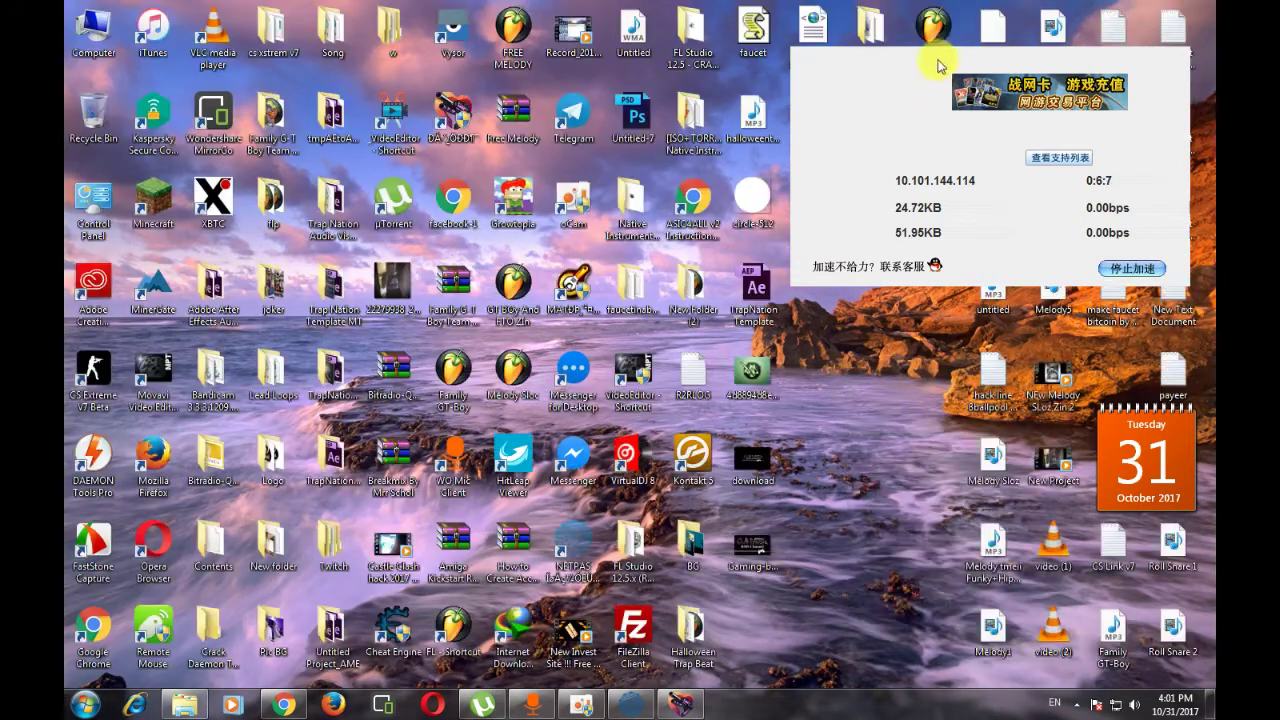
- Close the NetPas accelerator window and refresh the desktop
click(1146, 82)
right_click(818, 266)
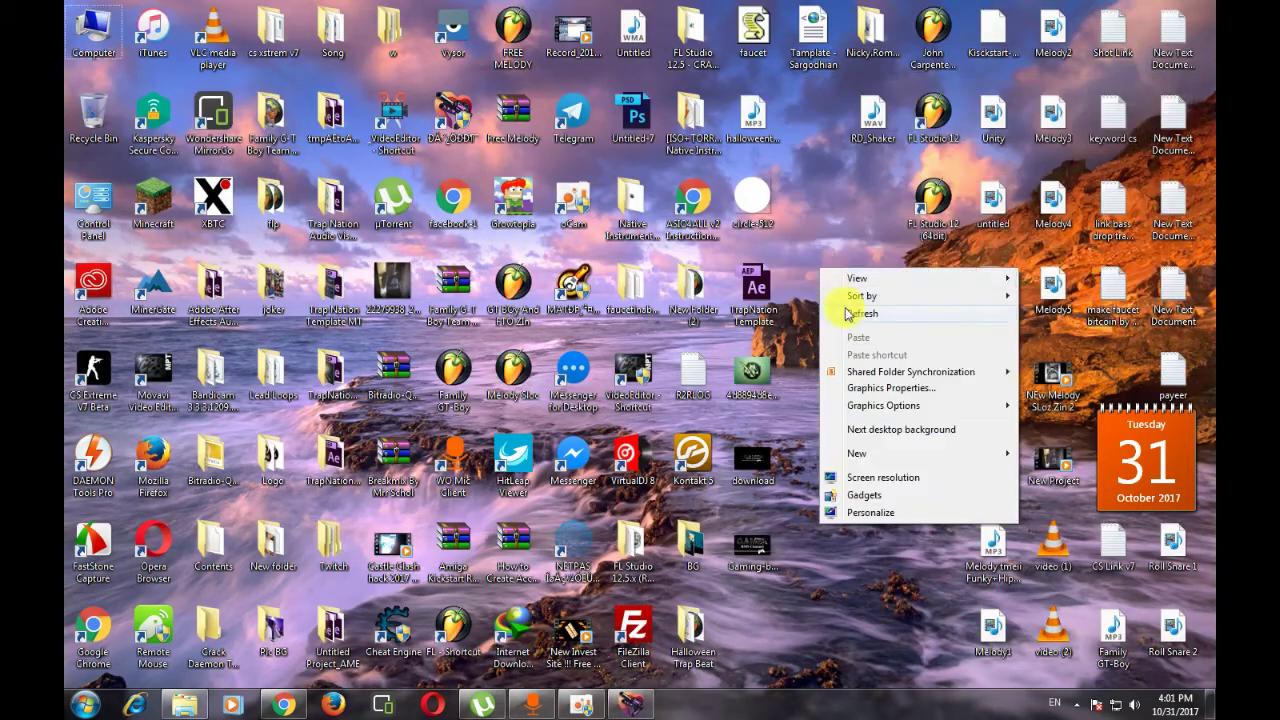
right_click(849, 306)
click(862, 348)
right_click(818, 303)
click(849, 345)
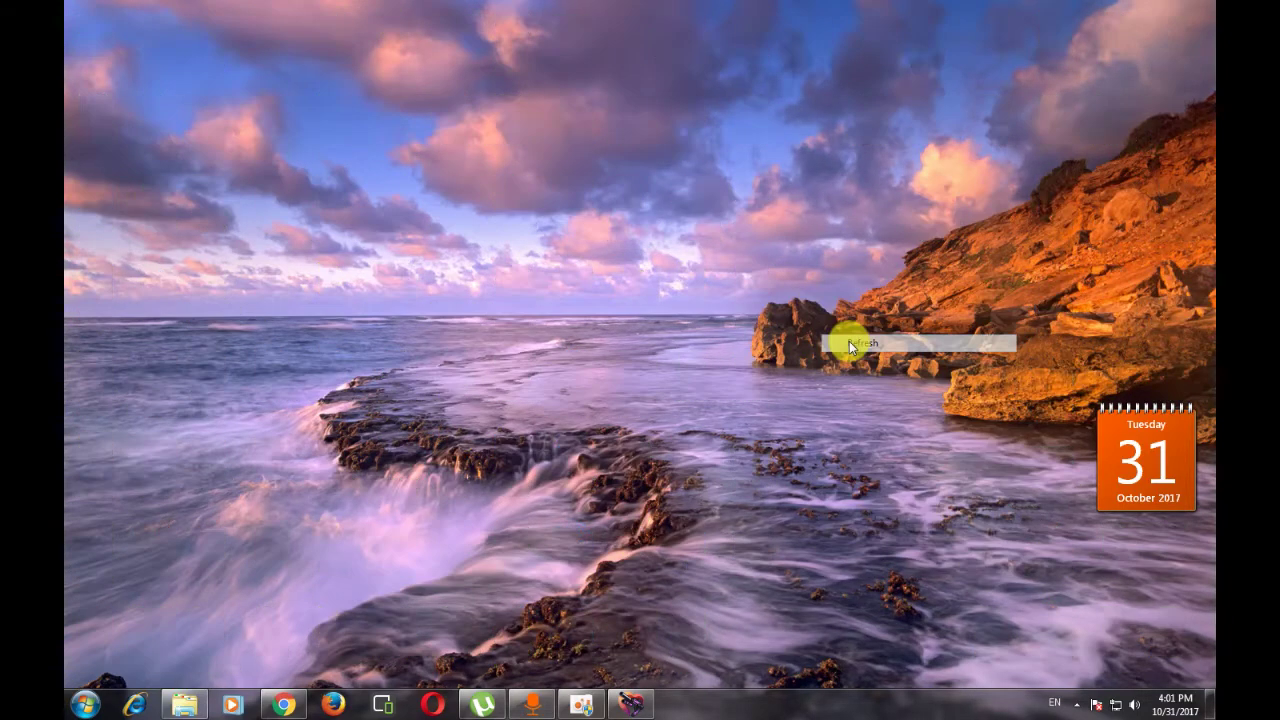
- Refresh the desktop again and minimize the oCam screen recorder window
click(630, 706)
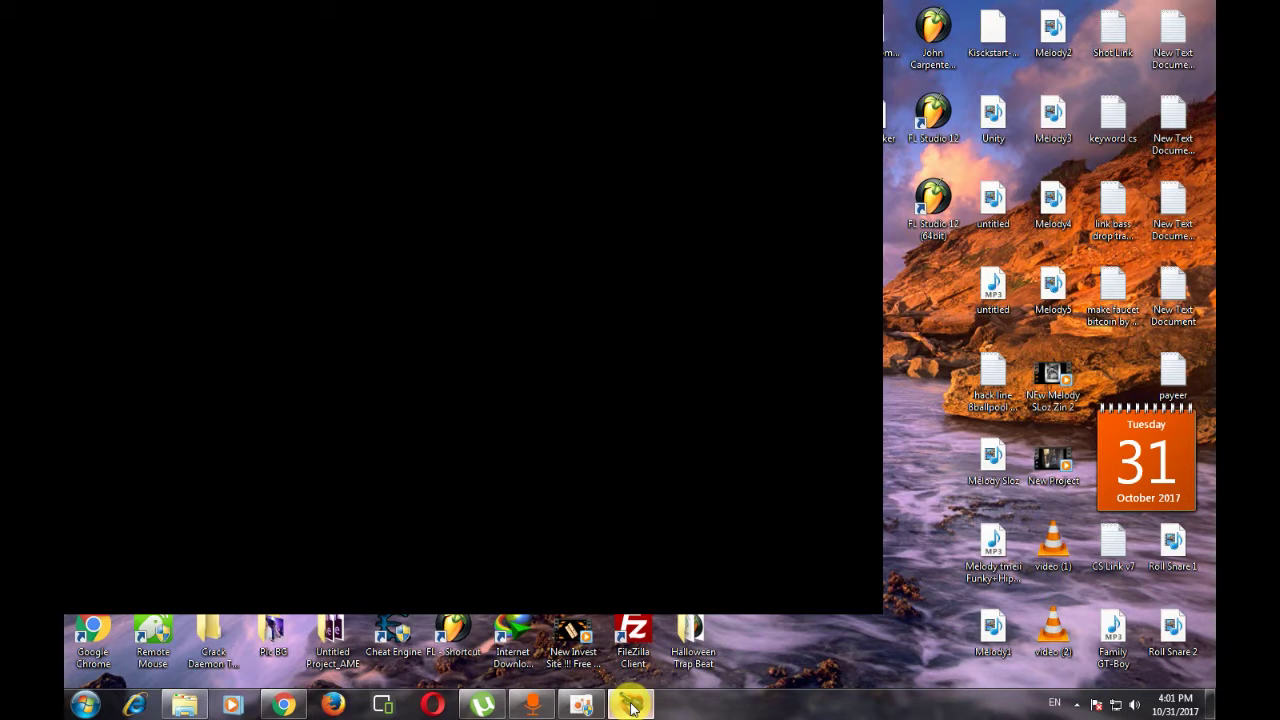
key(super)
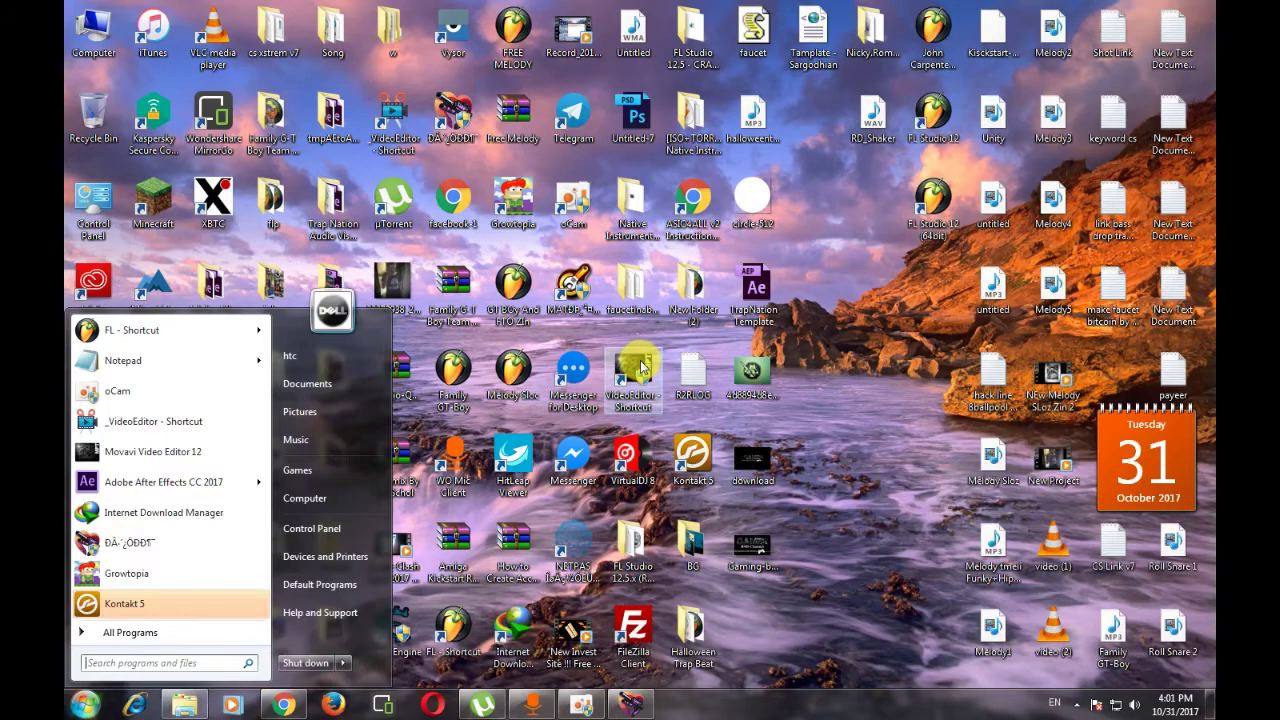
click(814, 294)
right_click(818, 303)
click(855, 347)
click(583, 703)
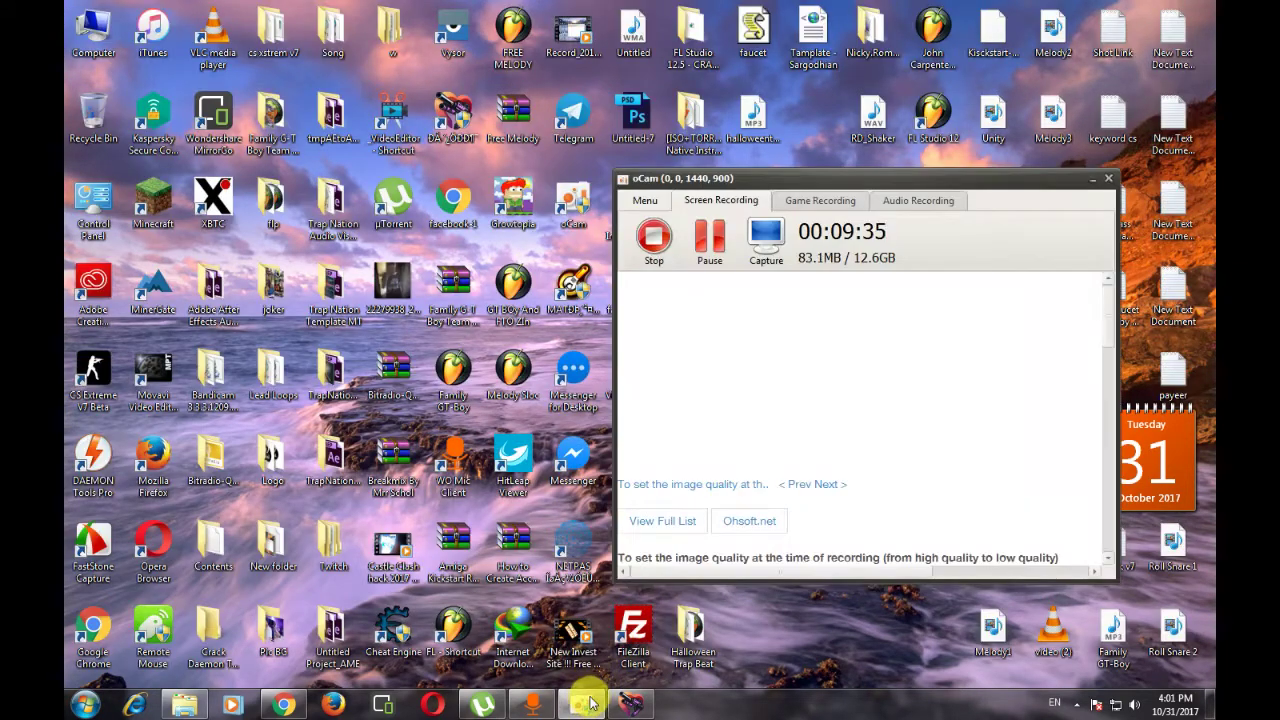
click(1090, 179)
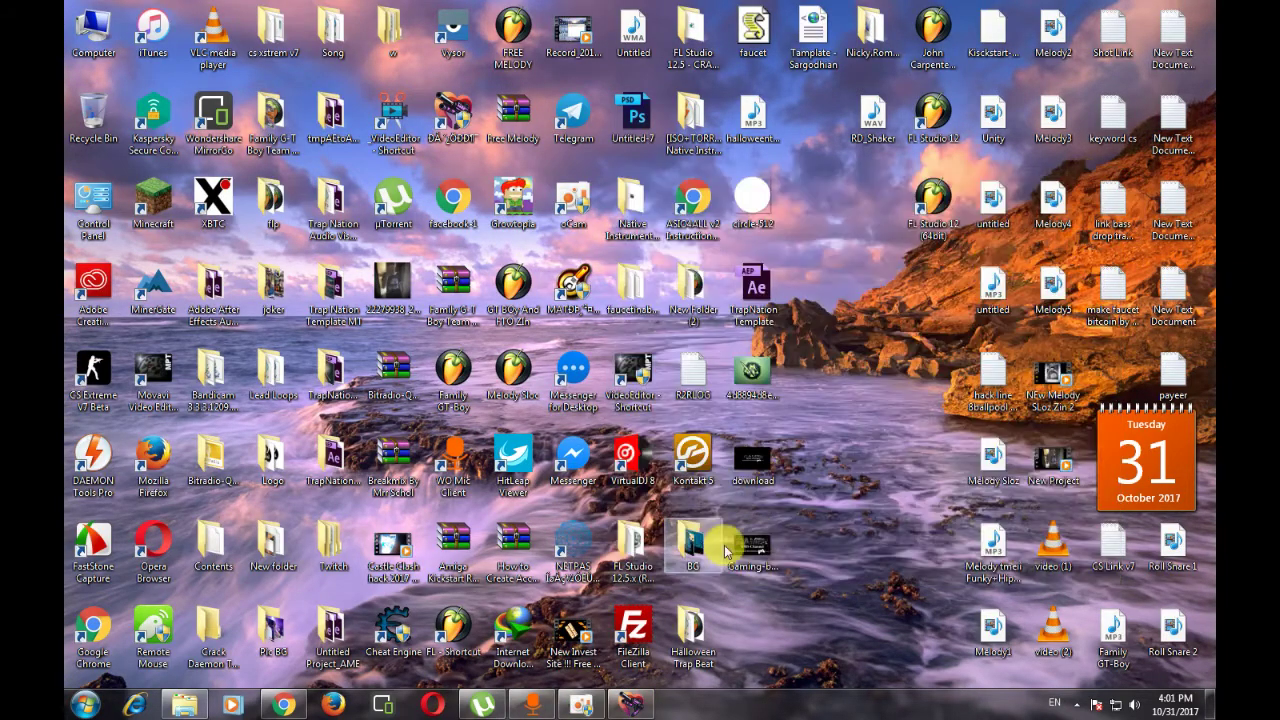
click(633, 704)
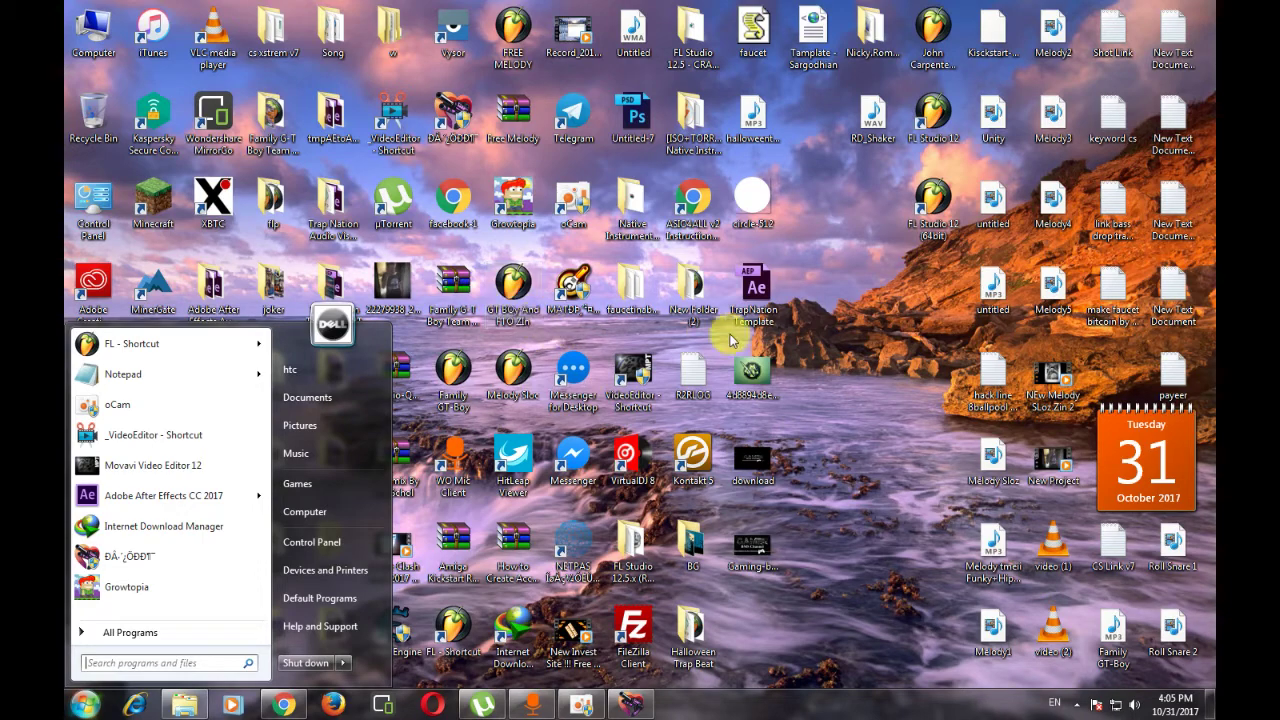
right_click(829, 324)
click(863, 369)
right_click(863, 369)
click(880, 408)
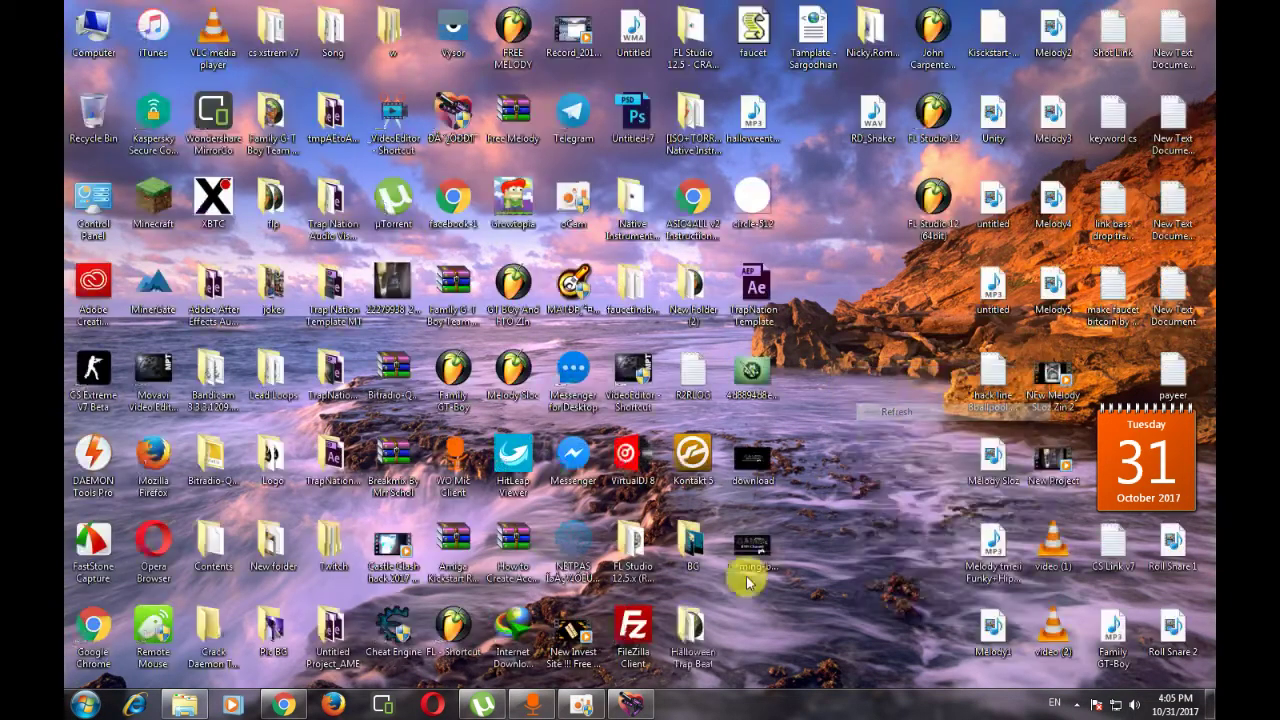
click(632, 705)
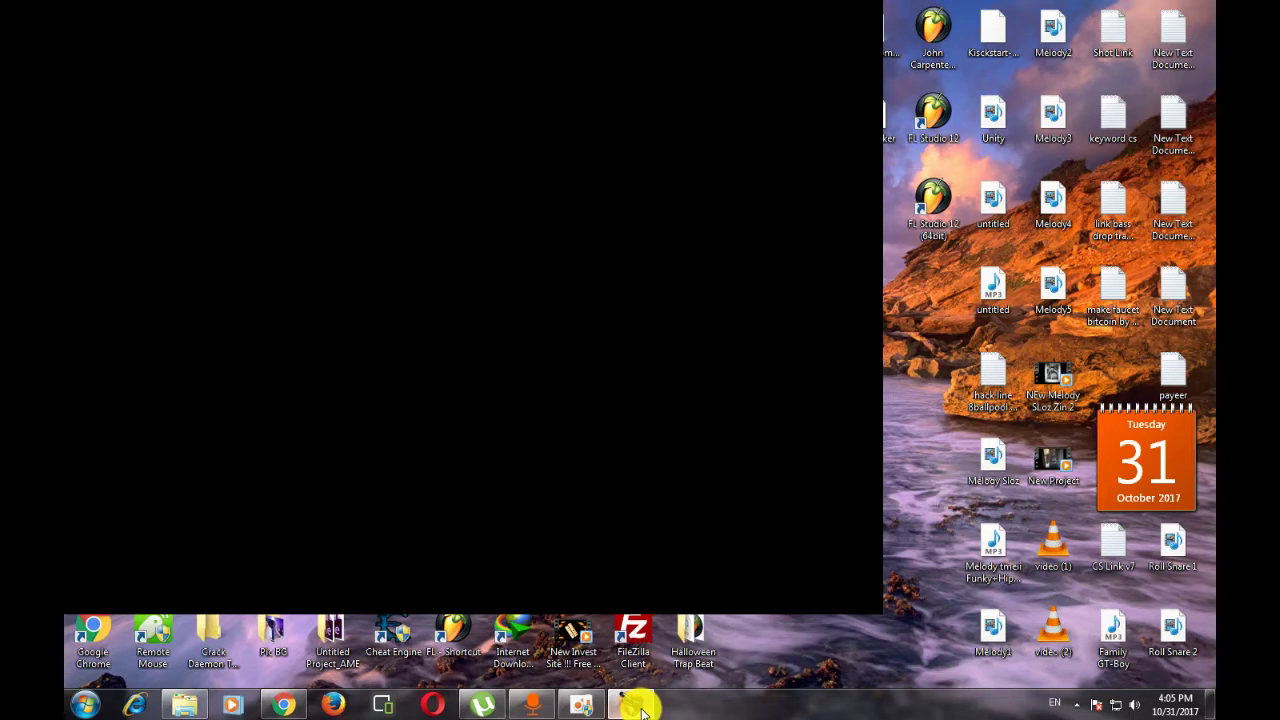
key(super)
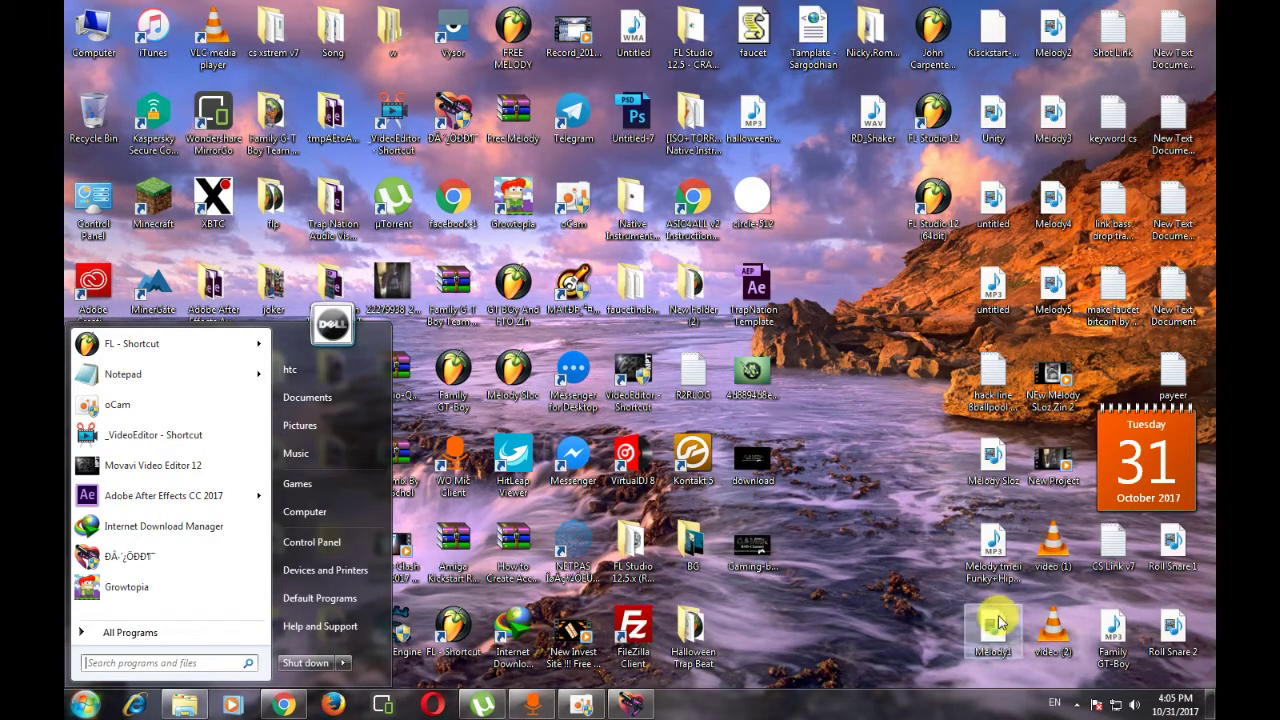
click(1076, 704)
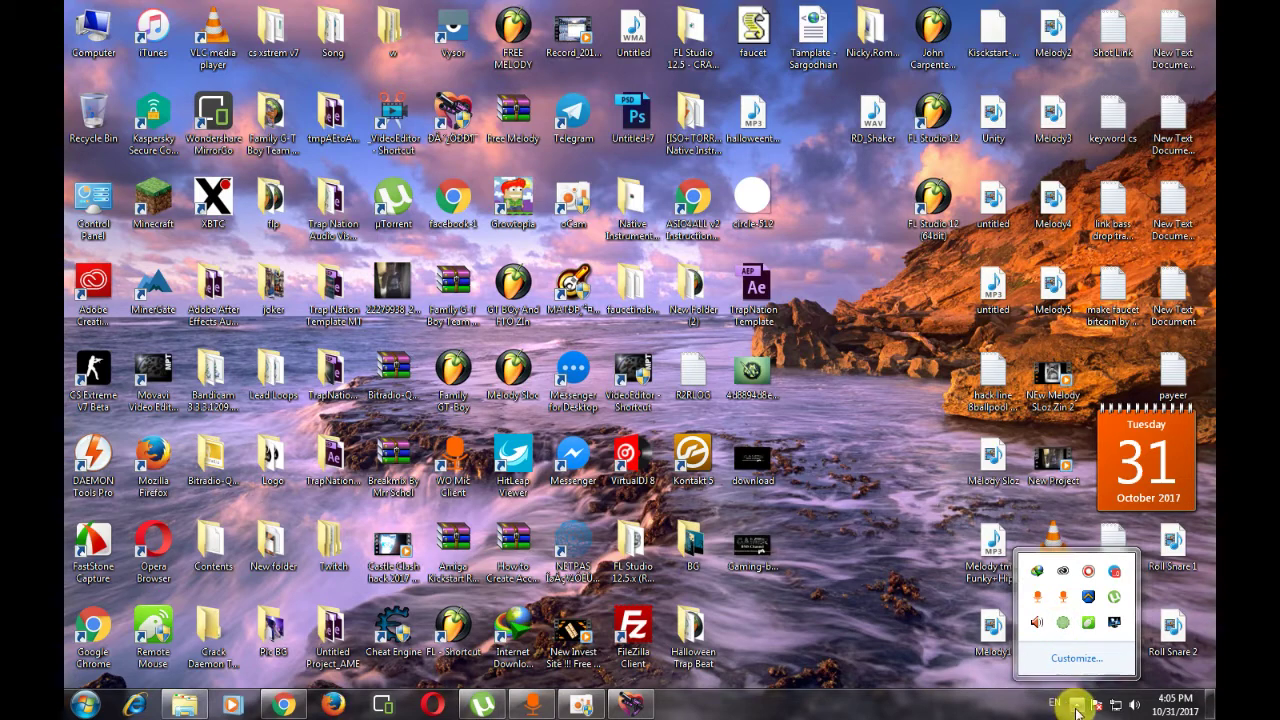
click(1063, 628)
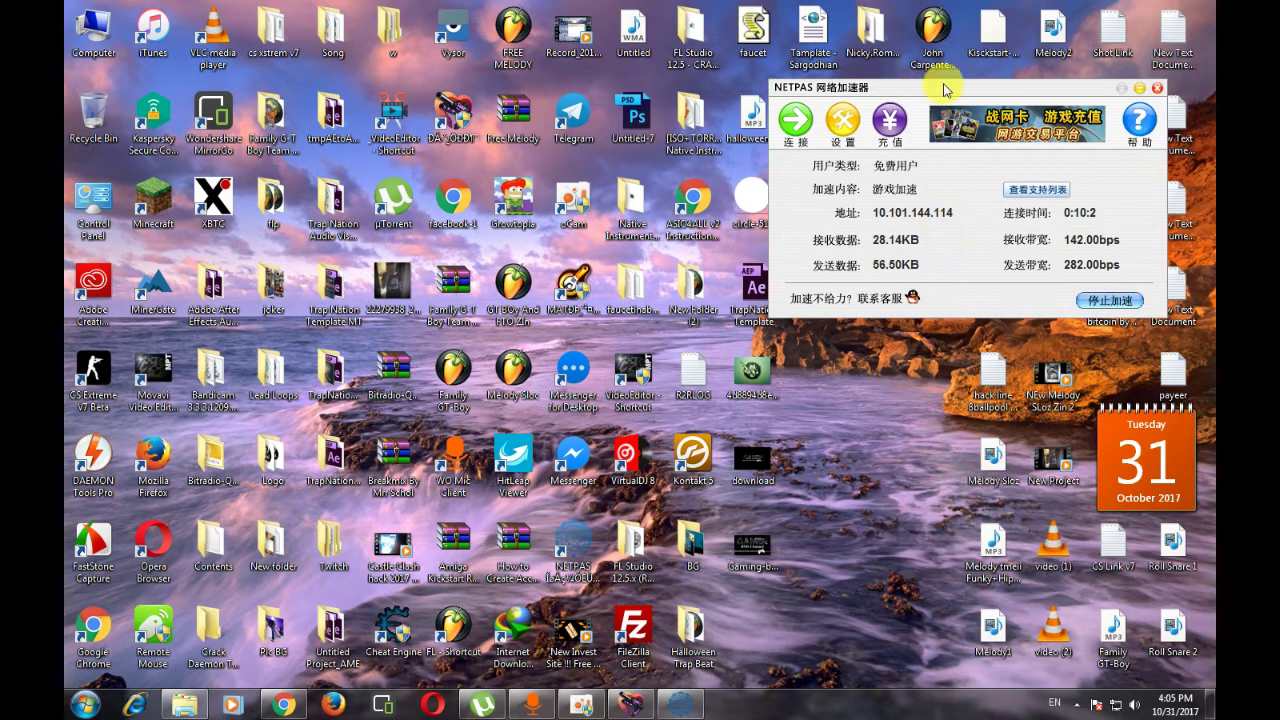
drag(1066, 96, 1068, 124)
click(1140, 116)
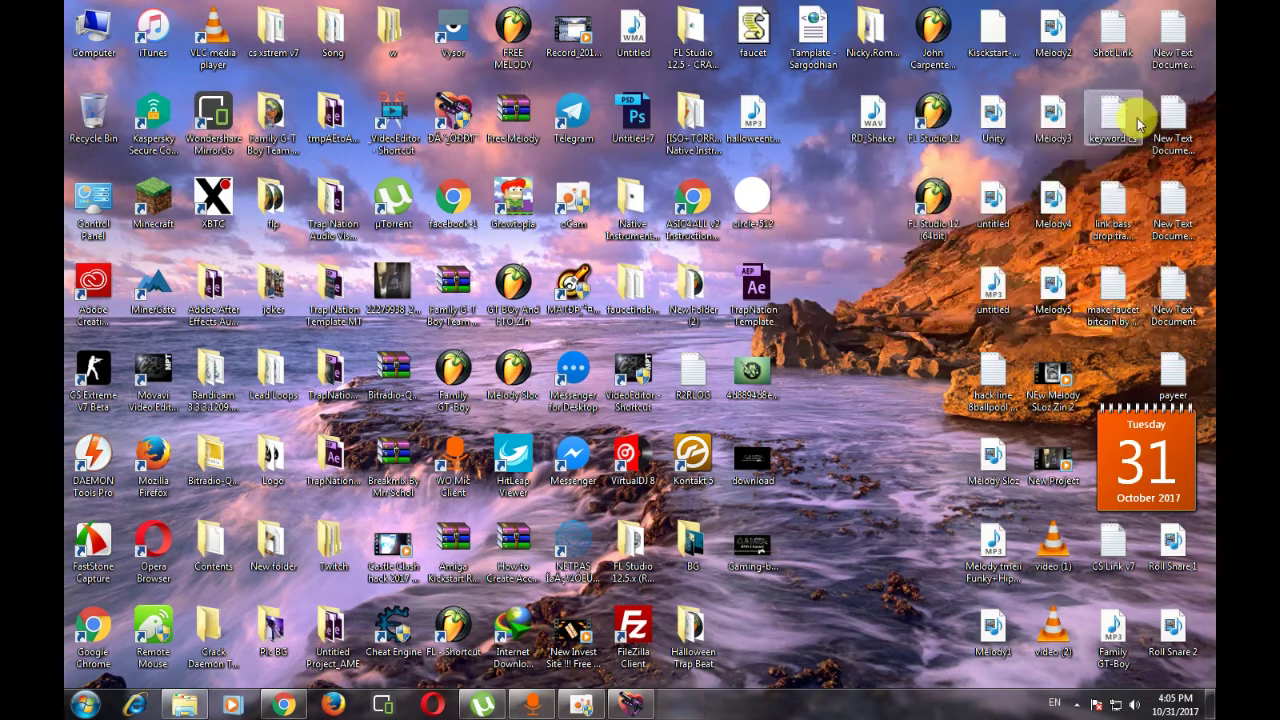
click(634, 704)
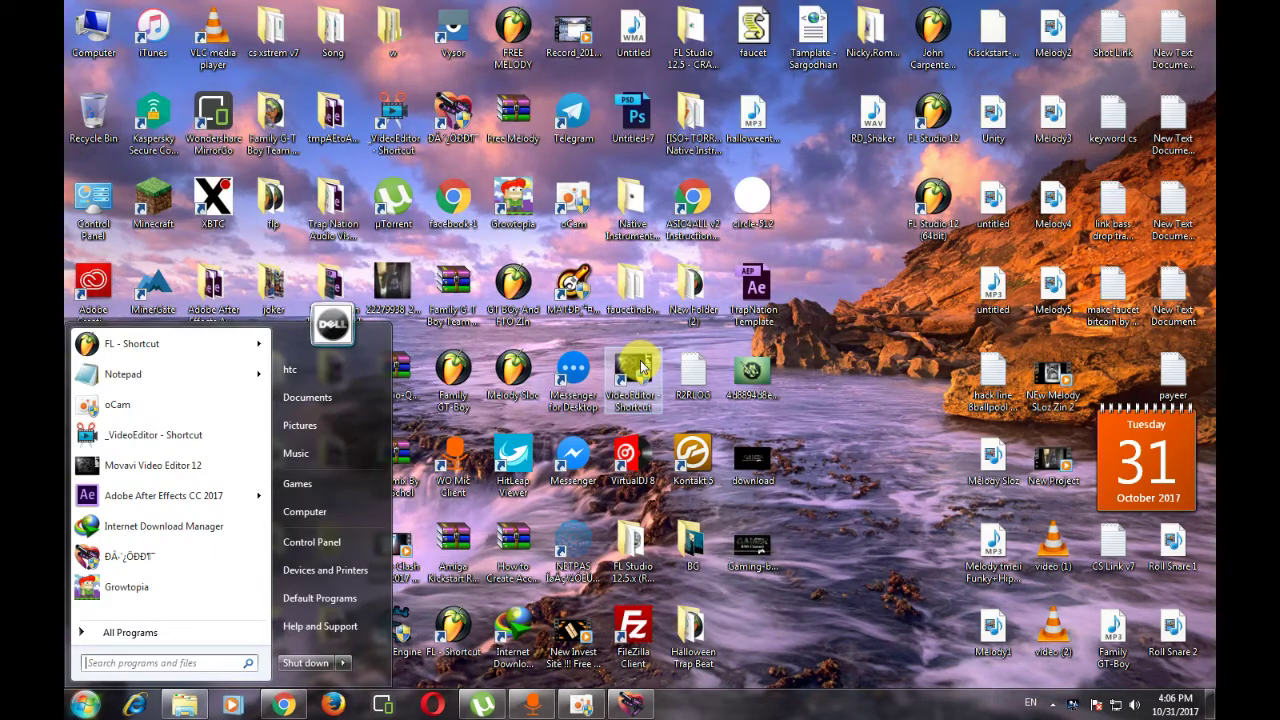
- Restore Chrome on the MAT game tab, translate it to English, and go to the official website
click(910, 398)
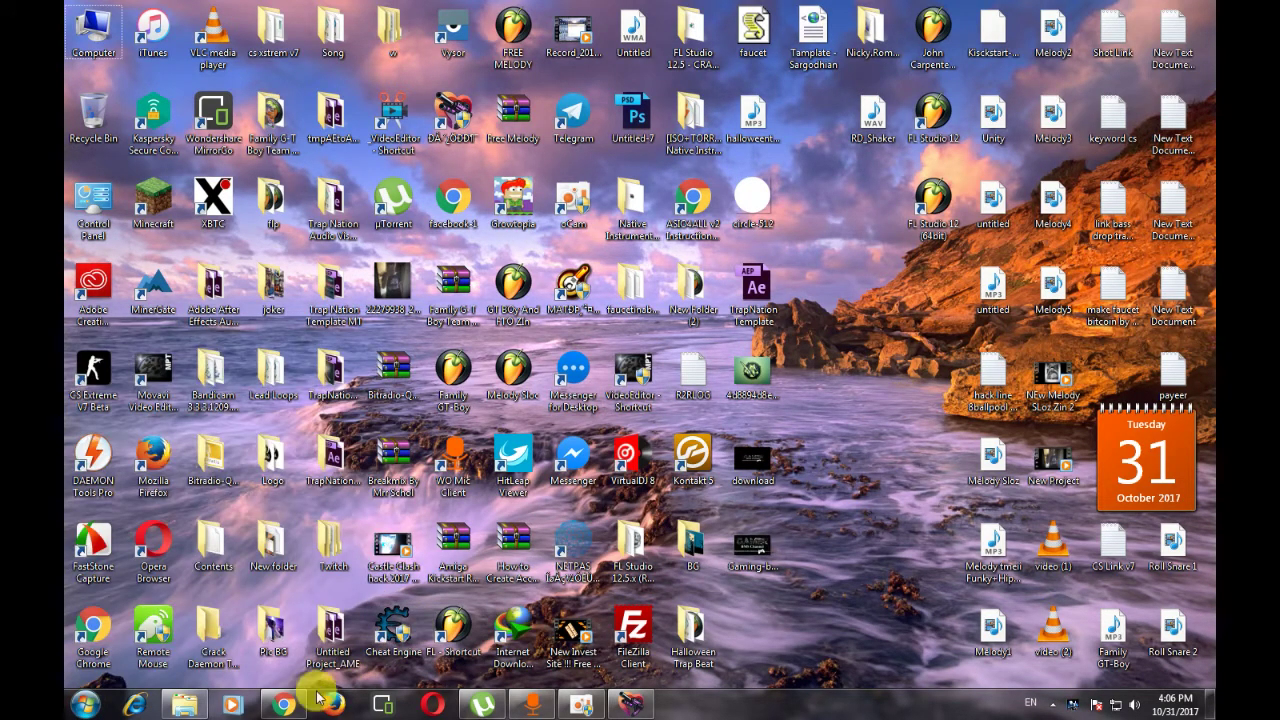
click(284, 705)
click(740, 10)
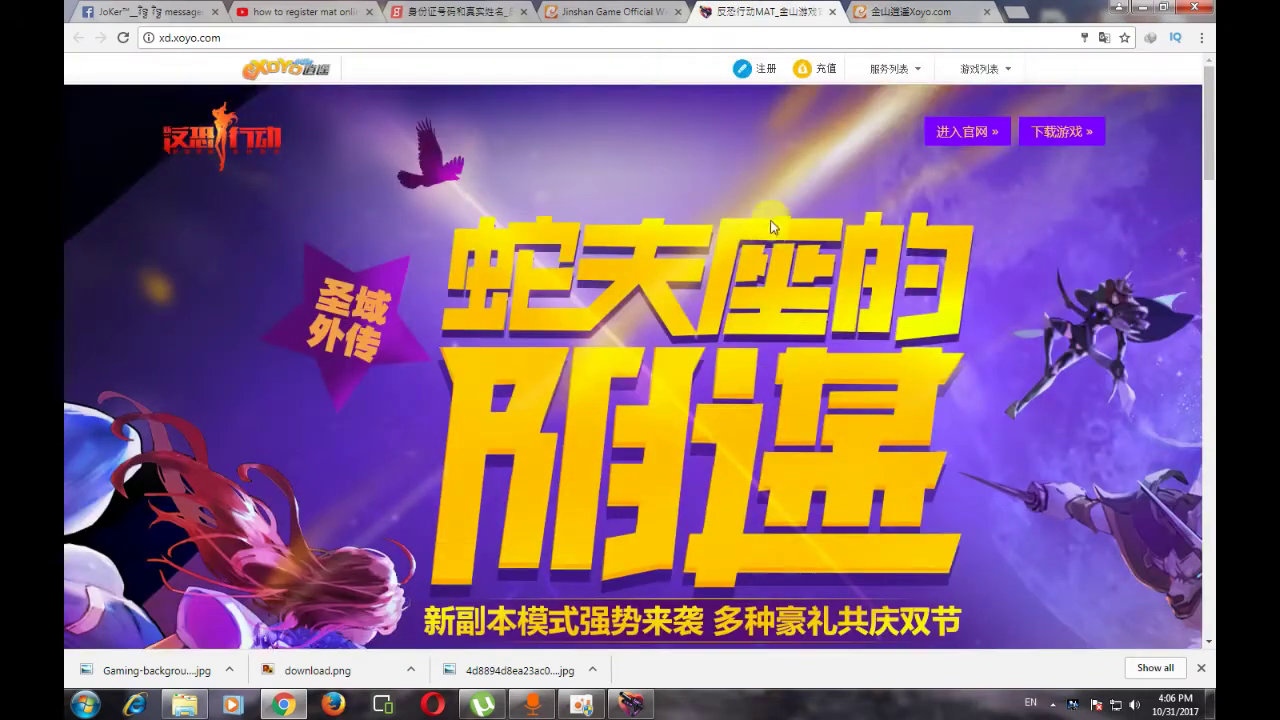
click(1101, 41)
click(997, 101)
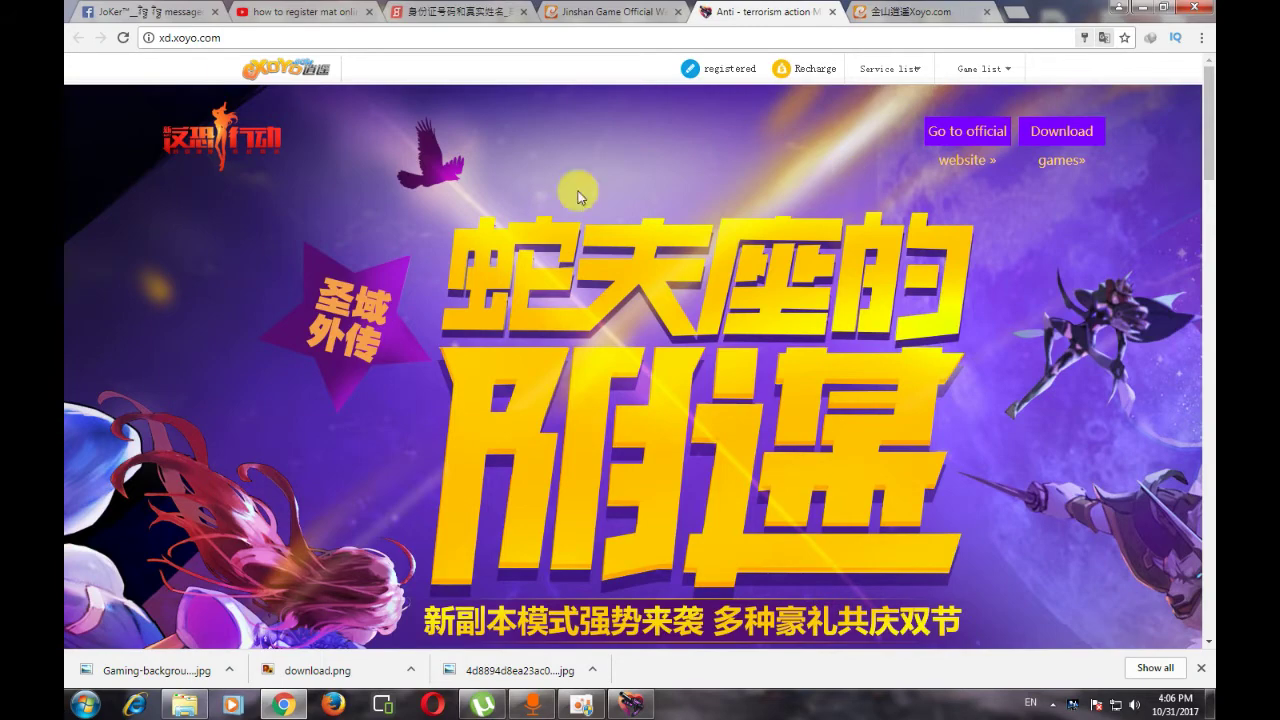
scroll(578, 197, down, 5)
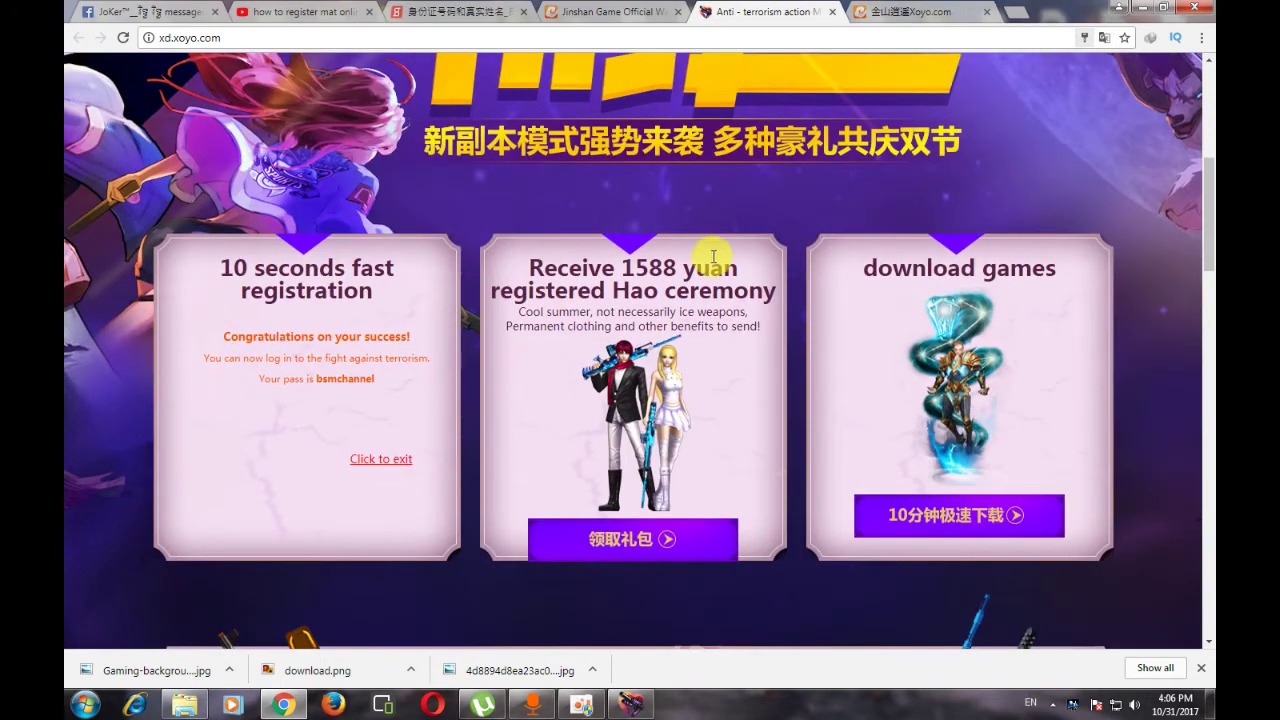
scroll(735, 260, up, 3)
scroll(756, 262, down, 3)
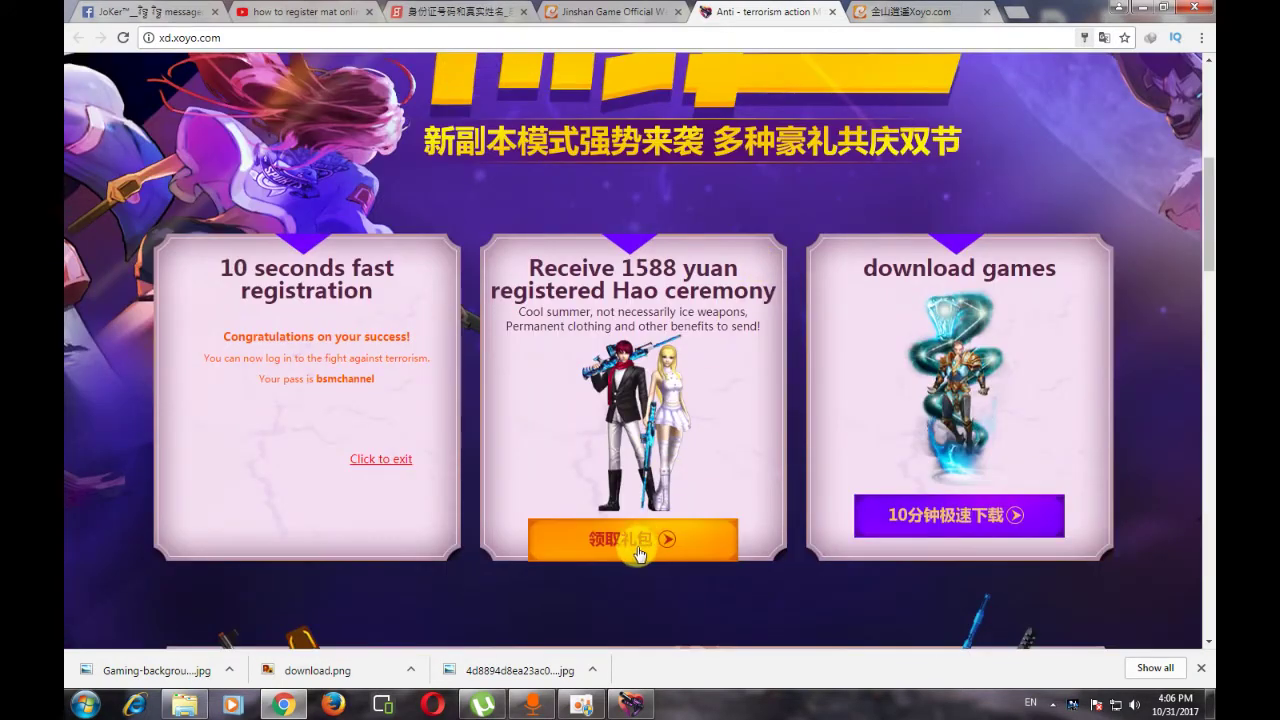
scroll(795, 363, up, 5)
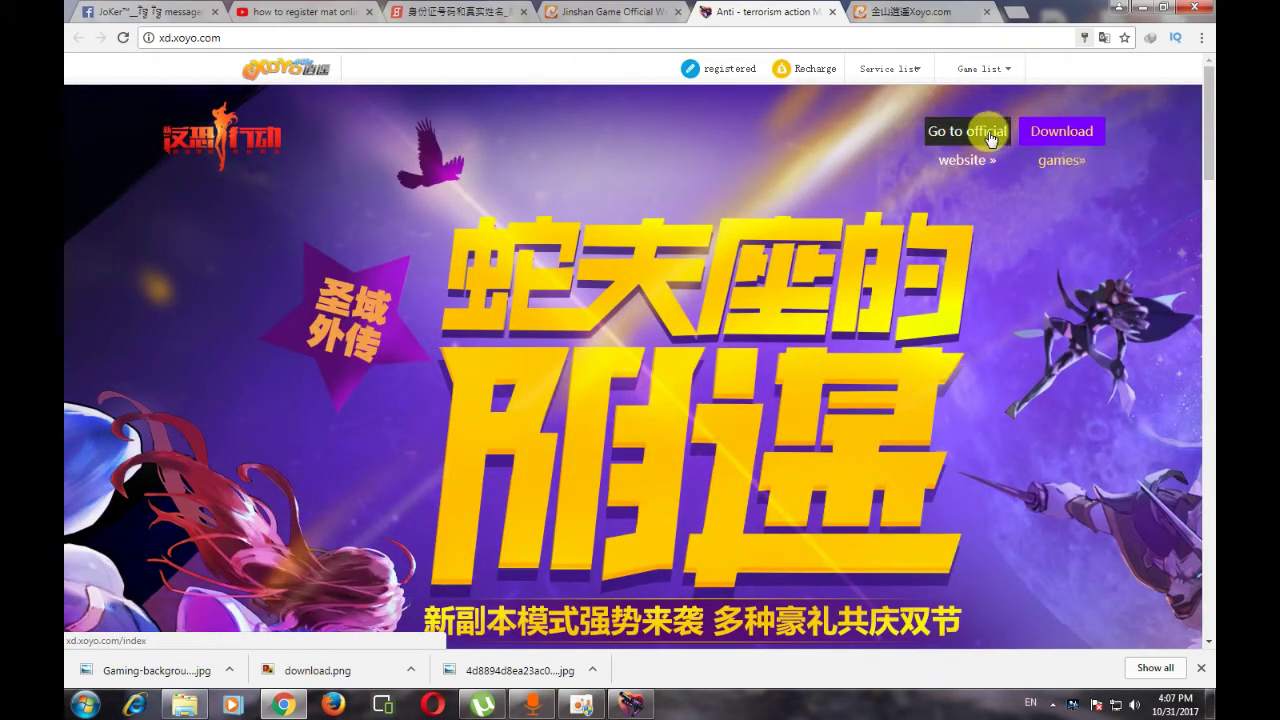
click(955, 133)
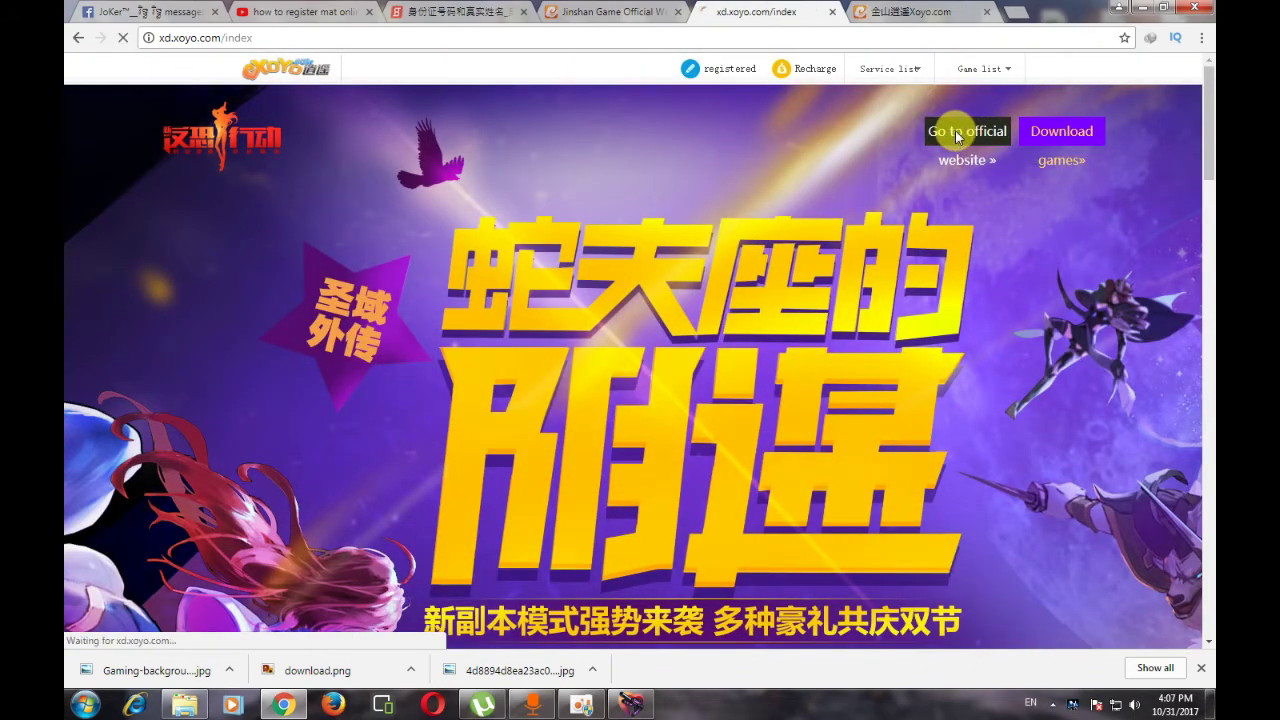
scroll(428, 340, down, 4)
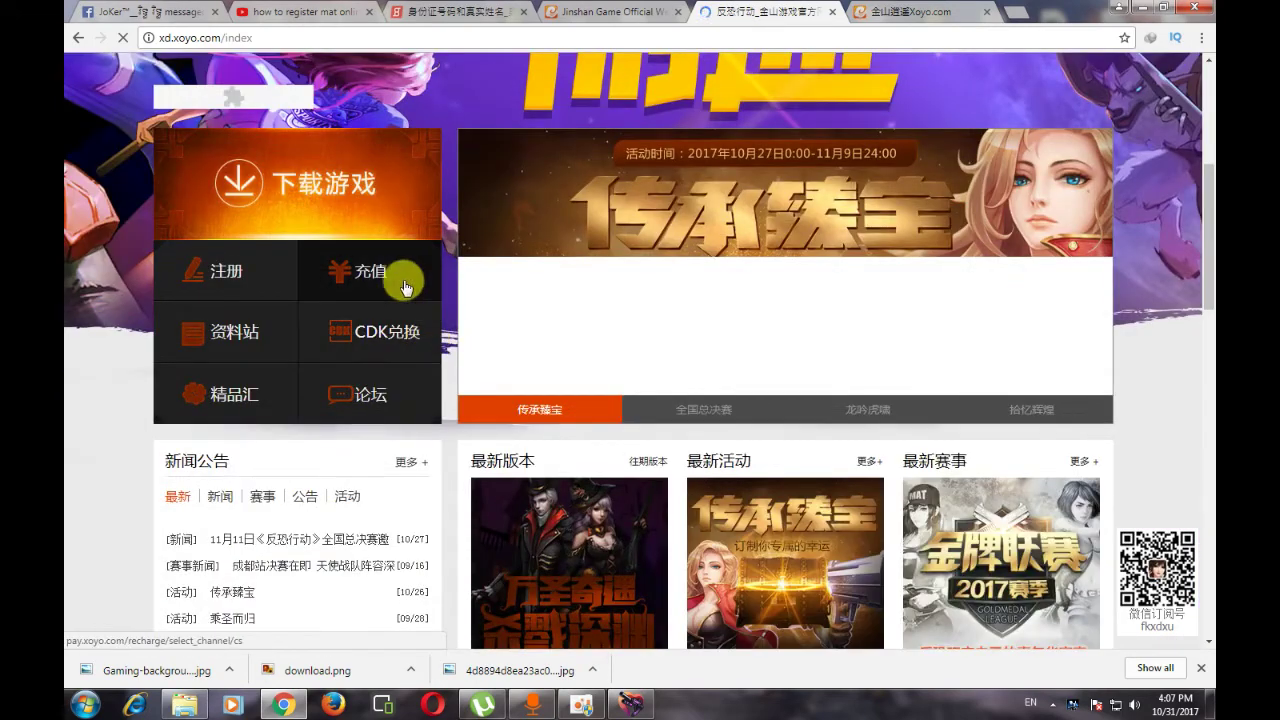
- Open the CDK exchange form and keep China Unicom as the region
click(368, 341)
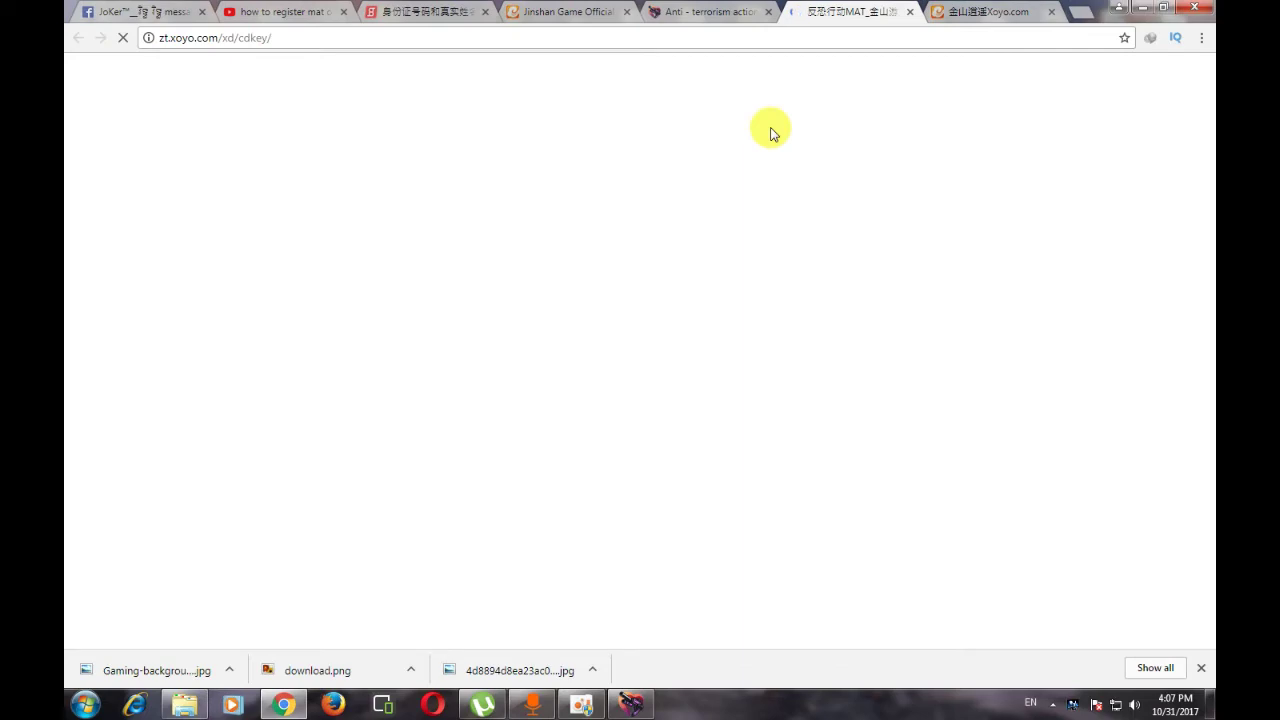
scroll(527, 327, down, 5)
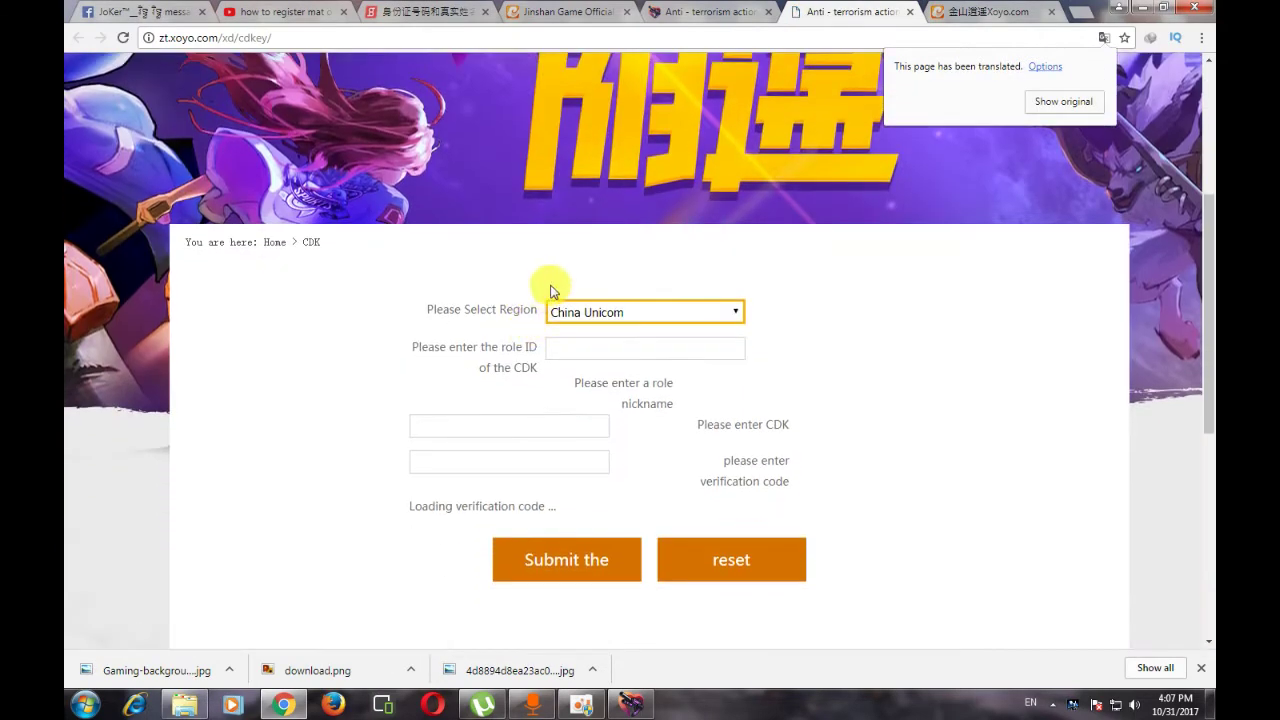
click(640, 314)
click(641, 317)
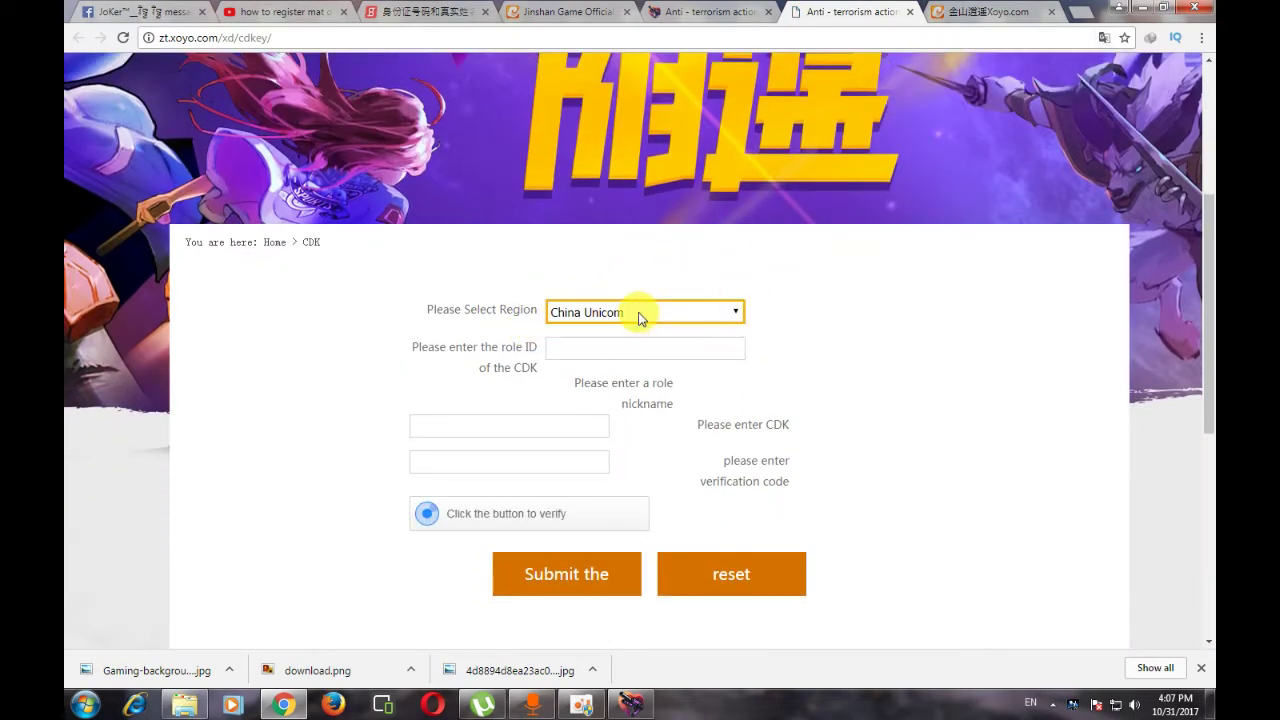
click(641, 315)
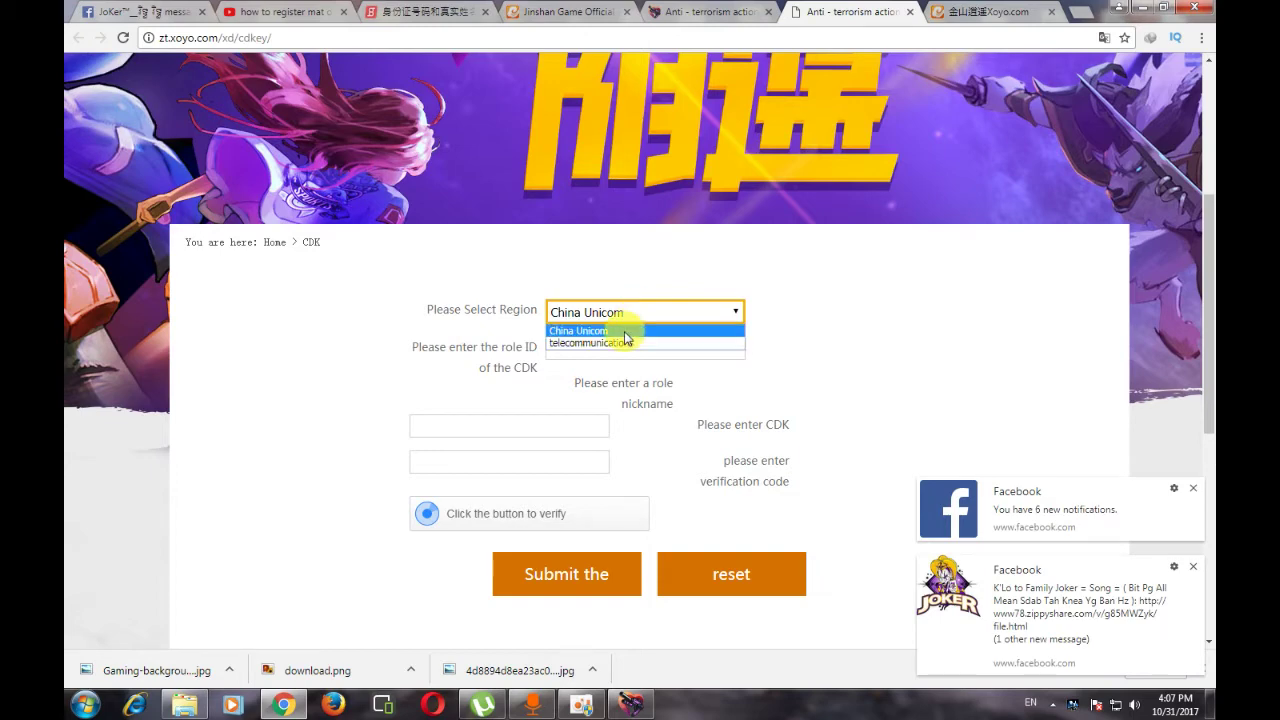
click(625, 332)
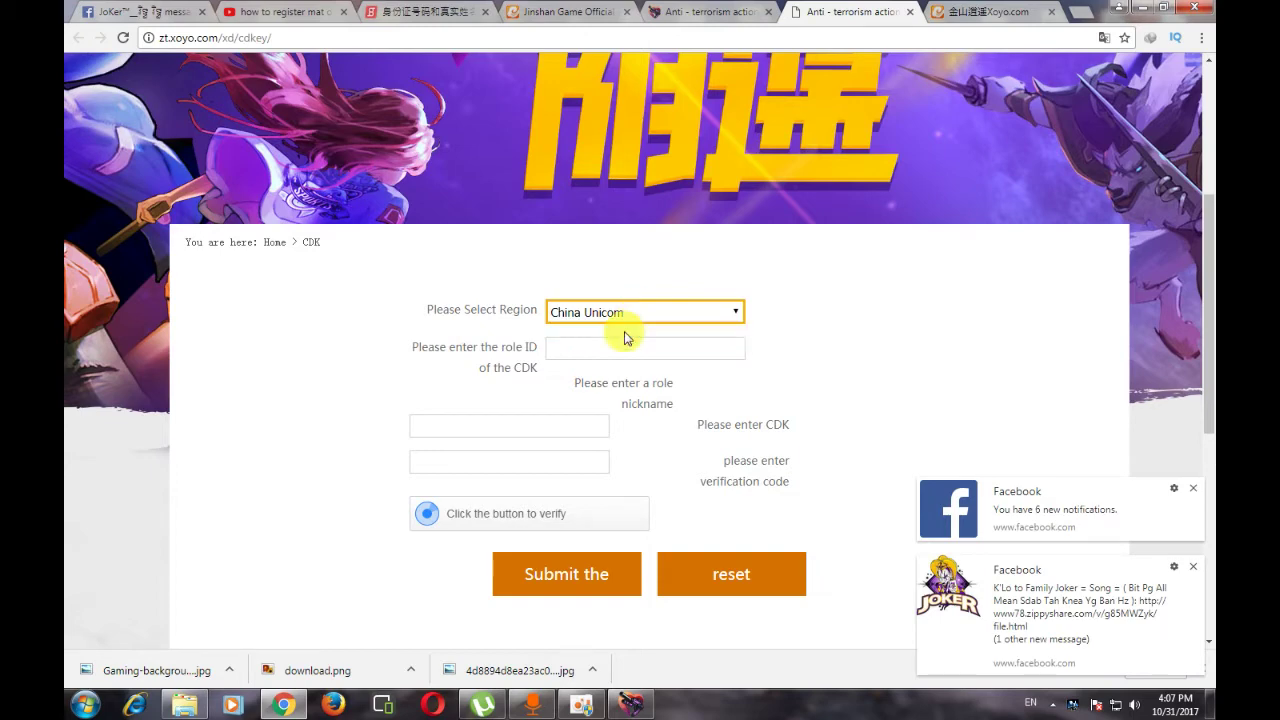
- Minimize Chrome, allow the Kingsoft MAT launcher to run, then close it
click(1136, 8)
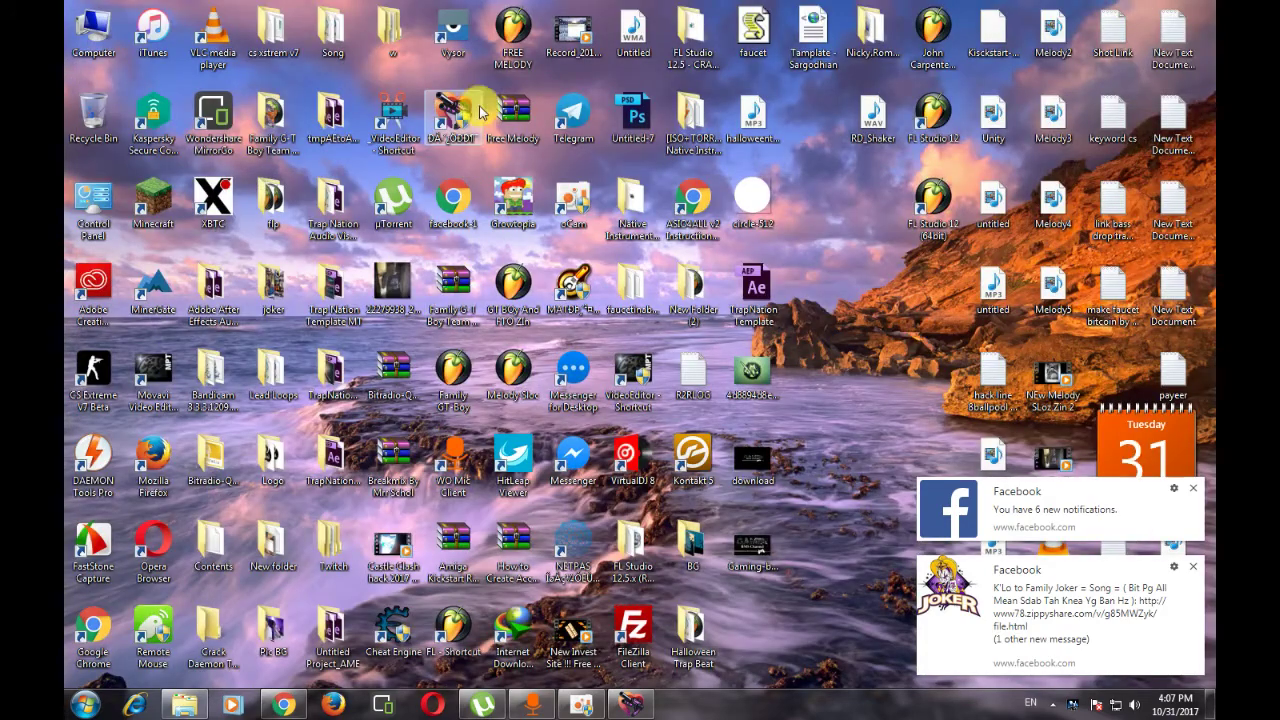
click(1193, 566)
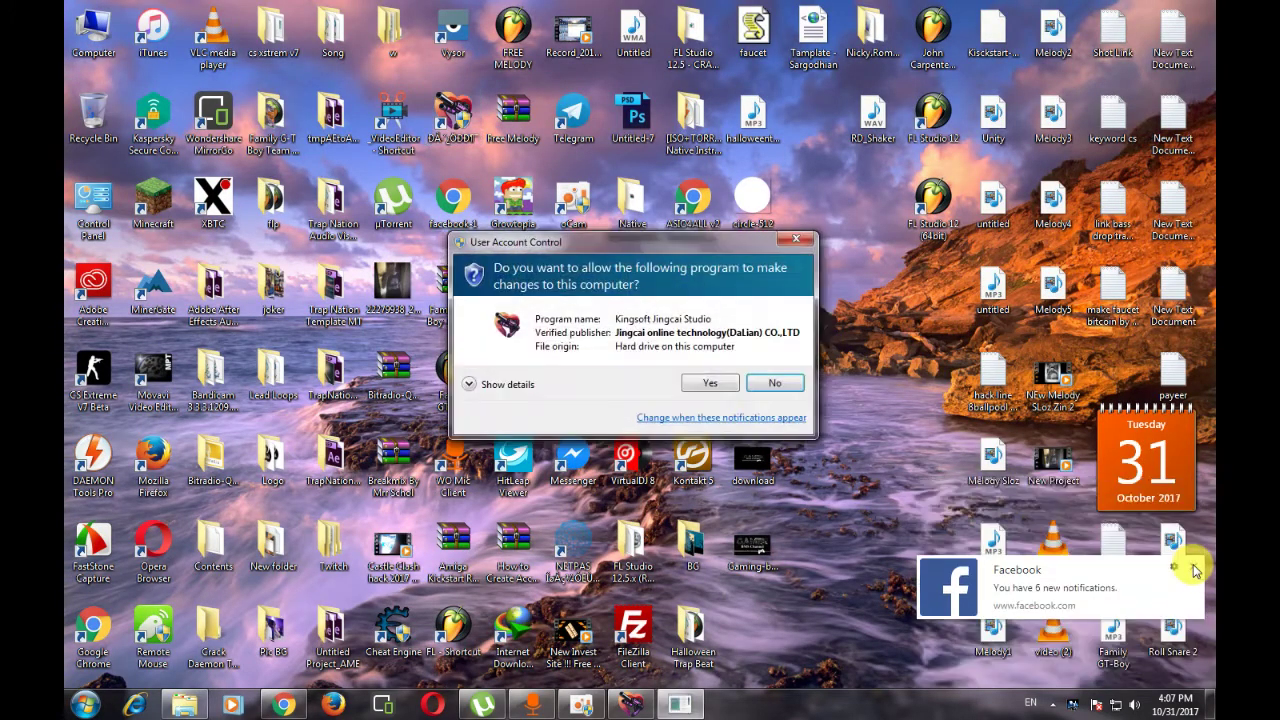
click(718, 385)
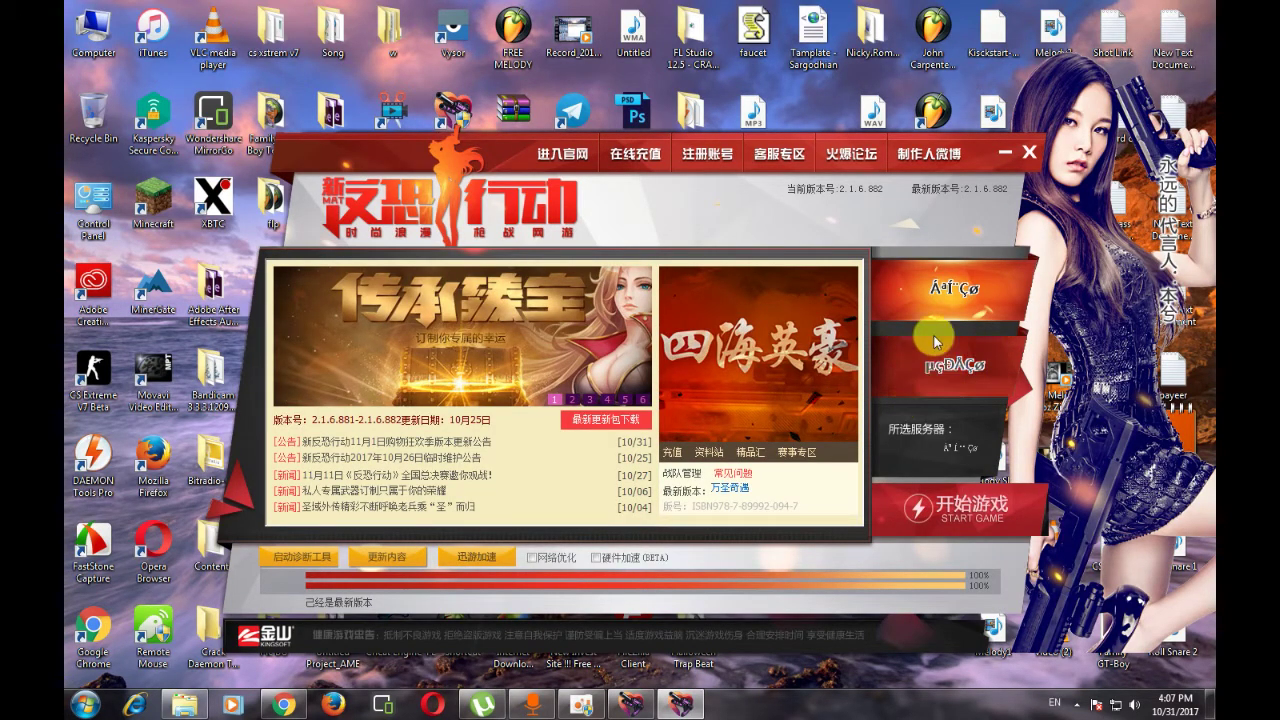
click(1027, 152)
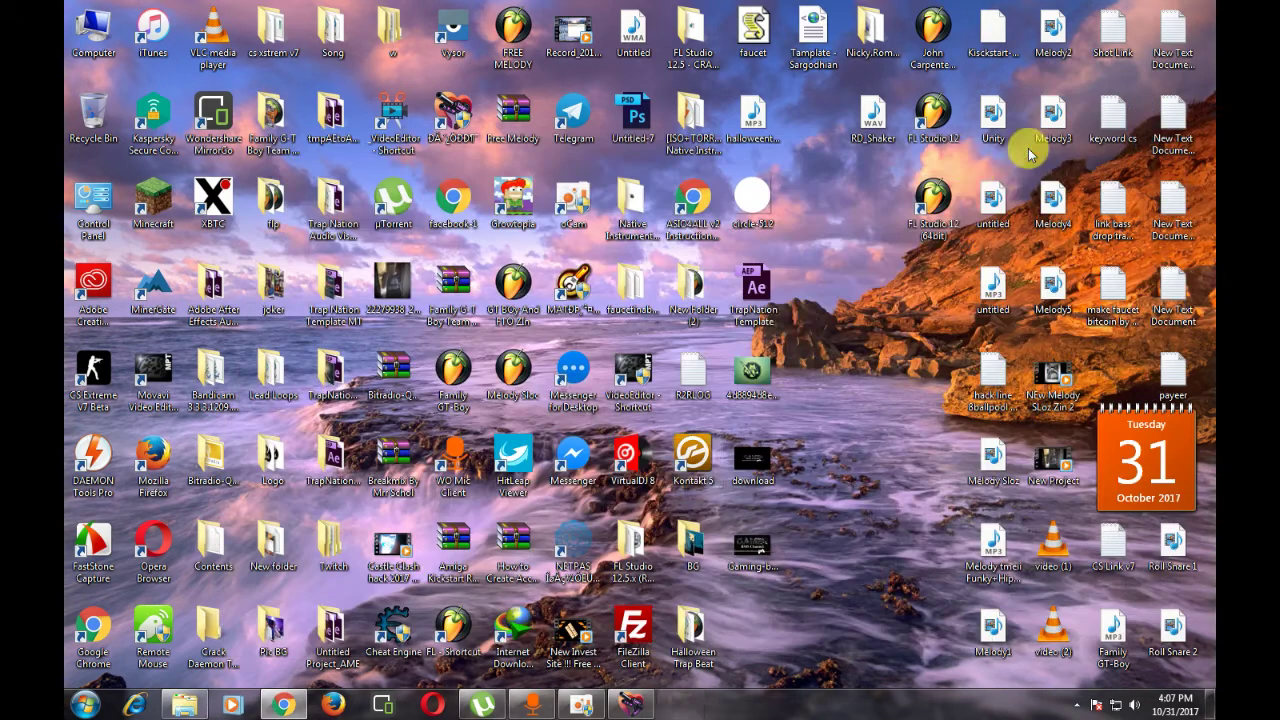
- Restore the zt.xoyo.com CDK redemption form and inspect the required role ID label
click(290, 706)
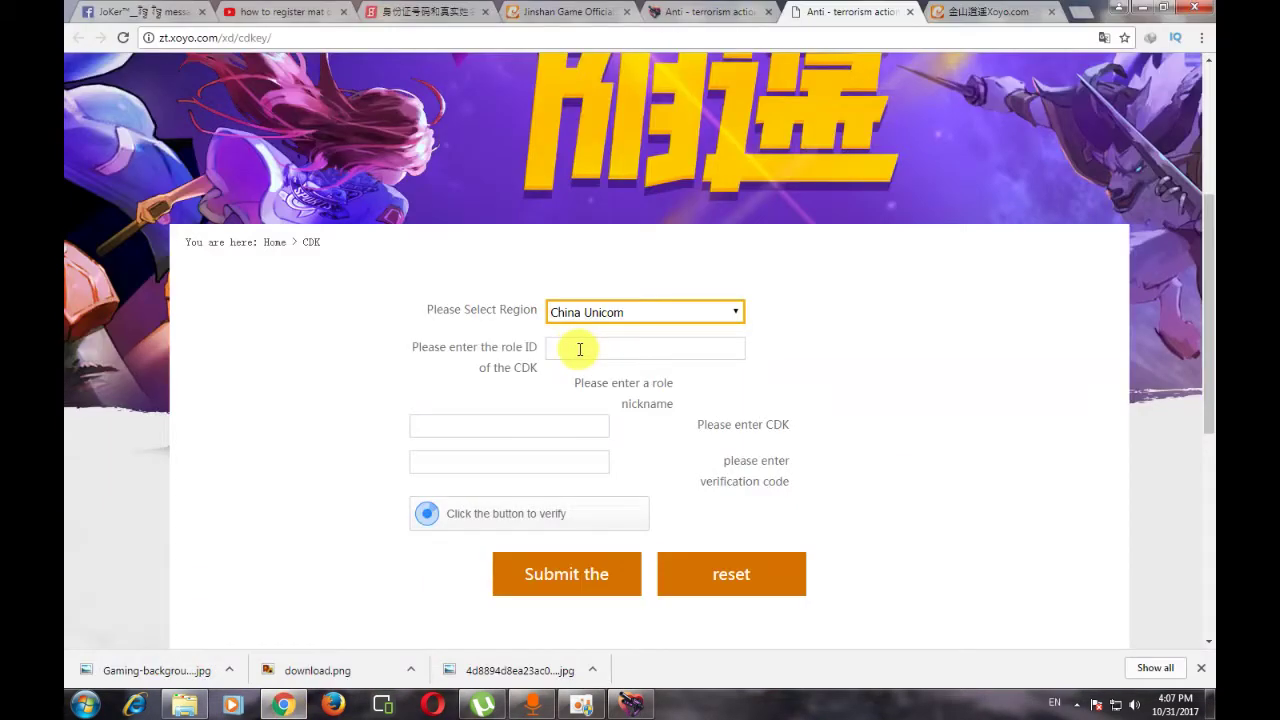
drag(420, 346, 537, 381)
click(524, 388)
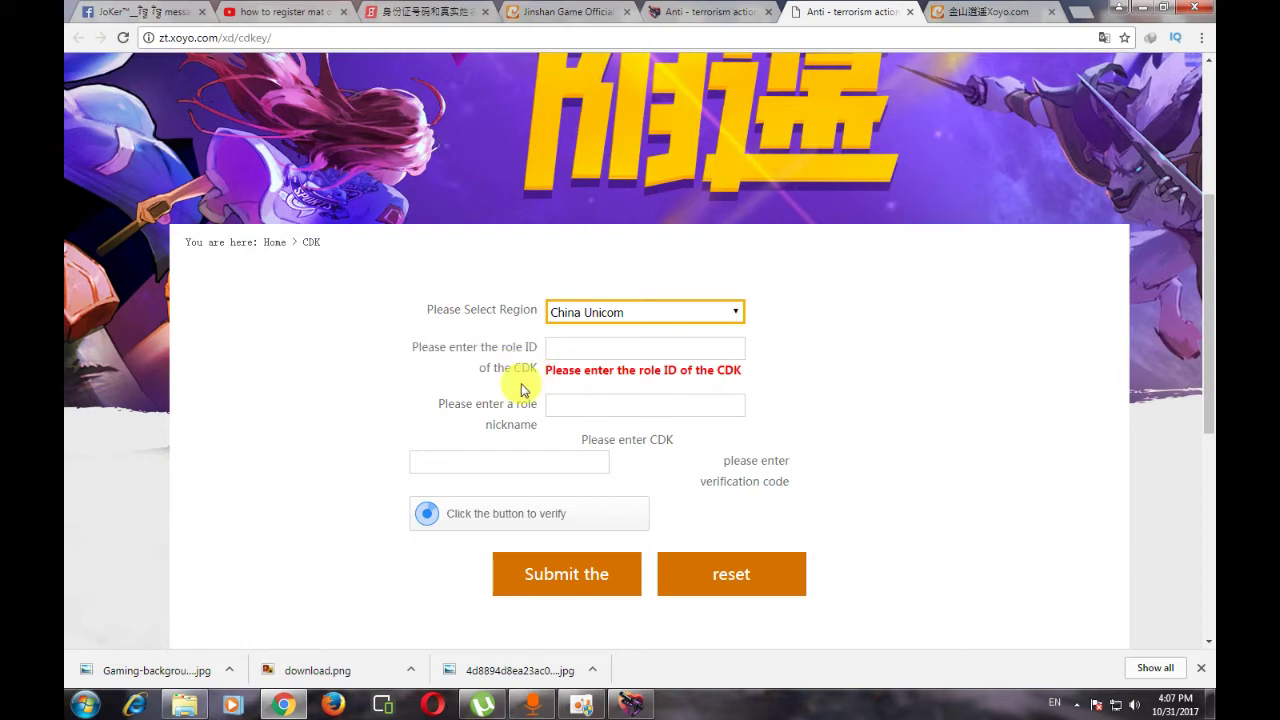